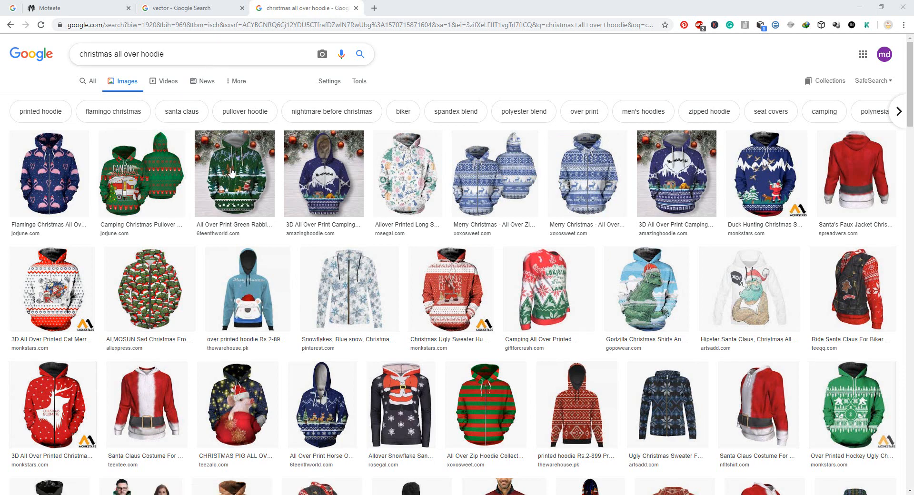
Look through the image results for Christmas all over hoodies to see how their printed designs look
scroll(391, 334, down, 2)
scroll(391, 333, down, 2)
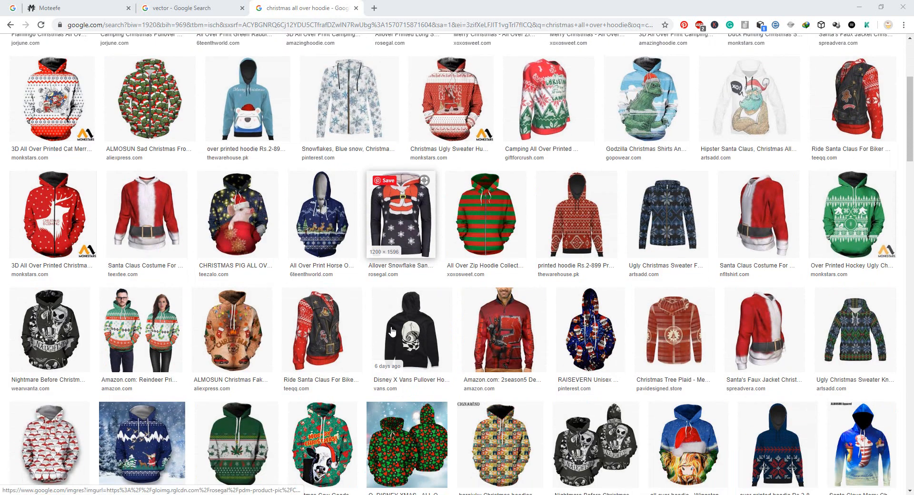
scroll(436, 330, down, 2)
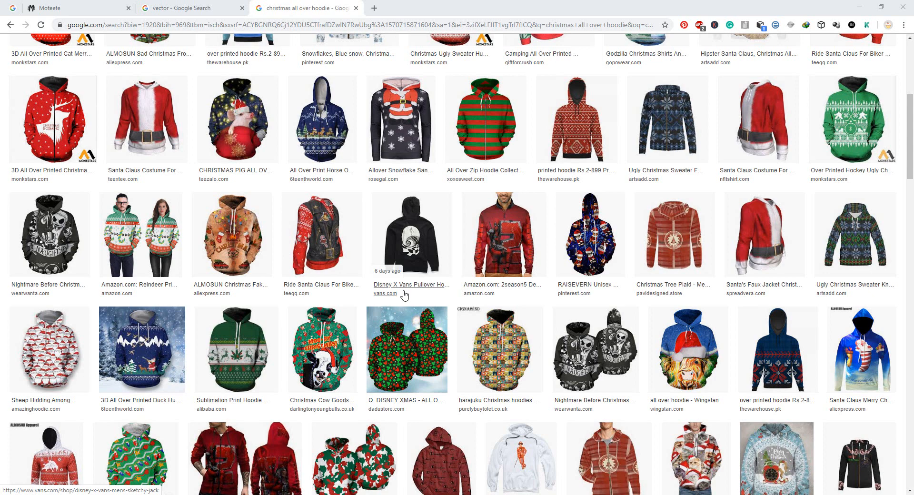
mouse_move(505, 323)
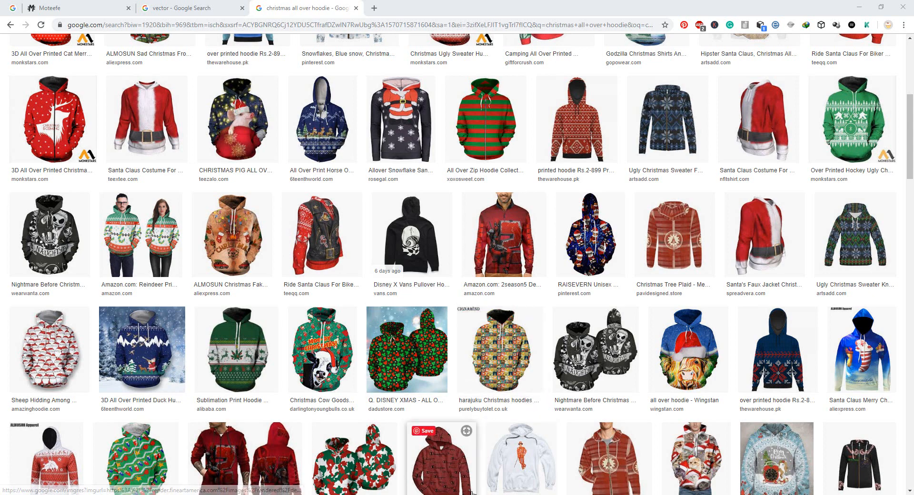
Switch to Illustrator and view the orange flower artwork in Now Work.ai
click(516, 494)
scroll(335, 262, down, 1)
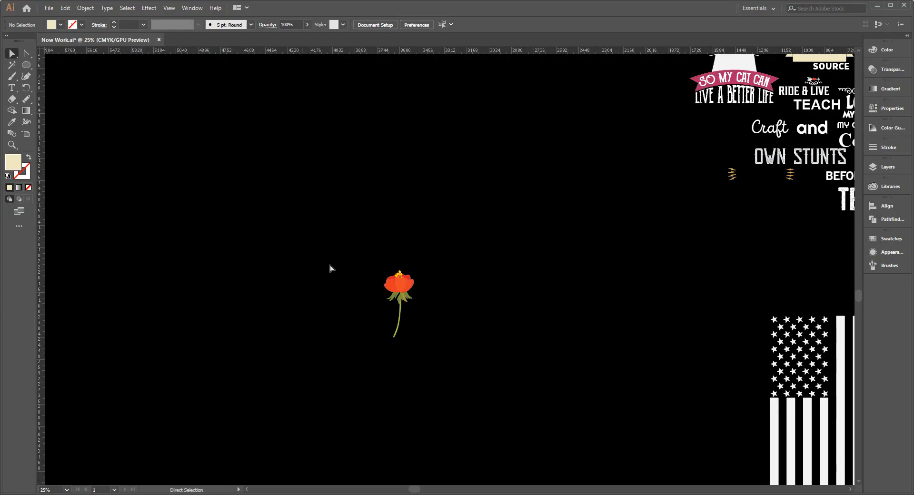
scroll(336, 262, up, 2)
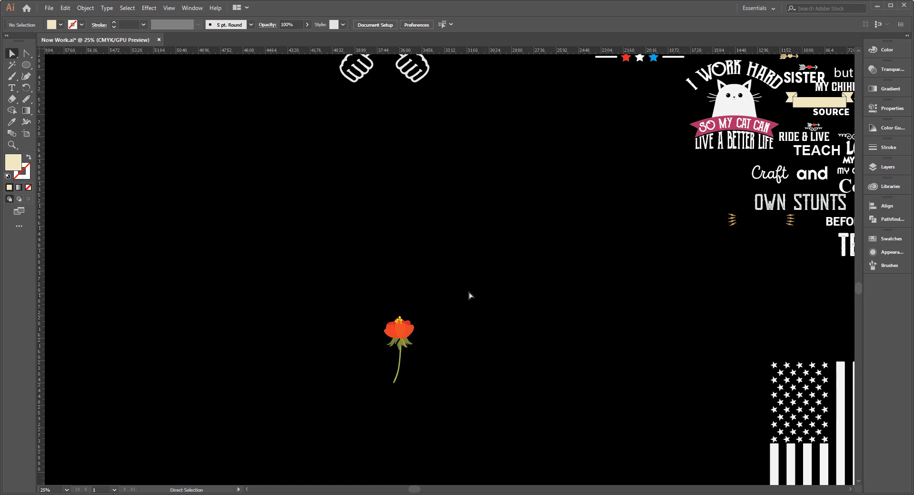
scroll(601, 288, down, 1)
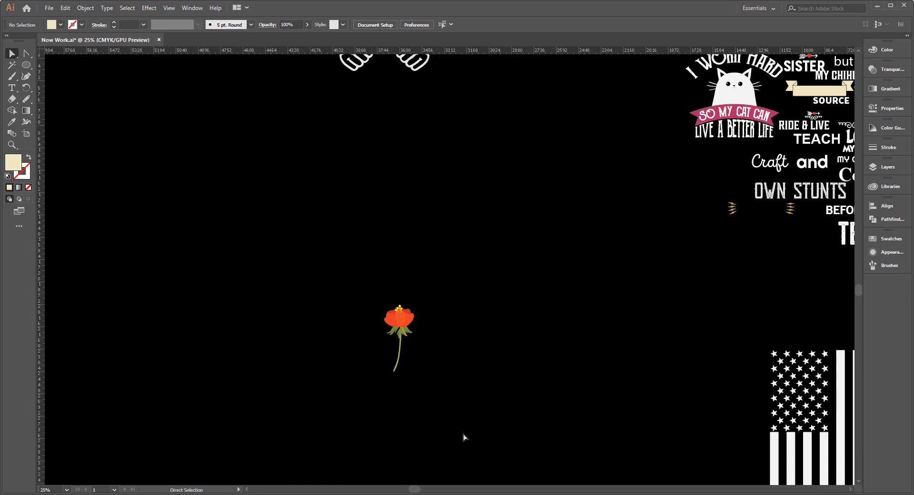
Switch back to the browser and bring up the start of the vector image search results
key(alt+Tab)
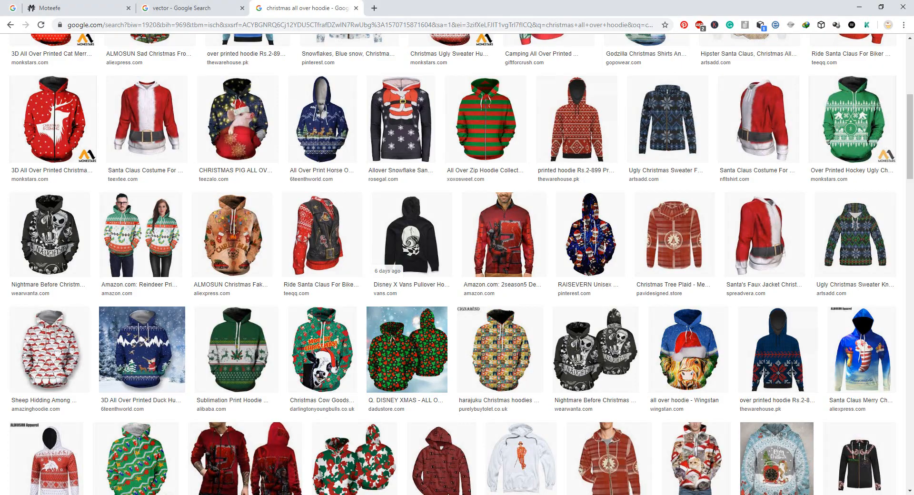
scroll(476, 235, up, 5)
click(203, 4)
scroll(497, 251, up, 15)
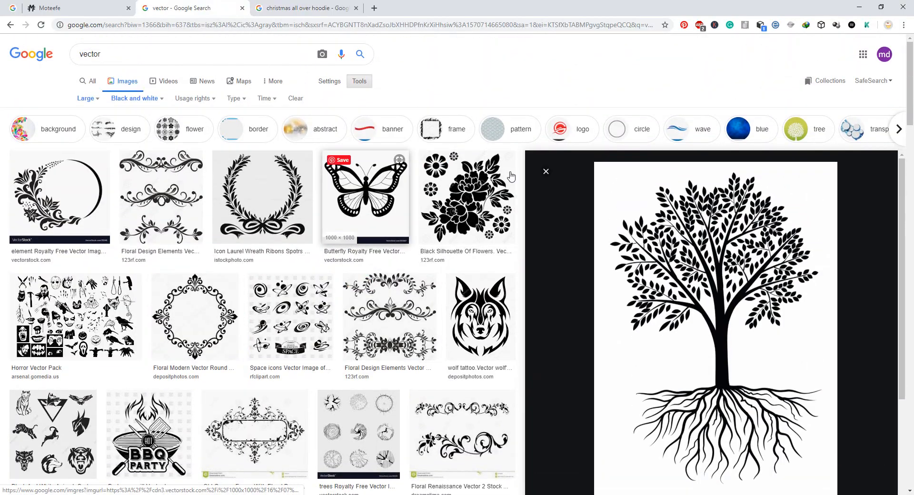
Check the vector image search's Large size filter and Black and white colour filter
click(117, 51)
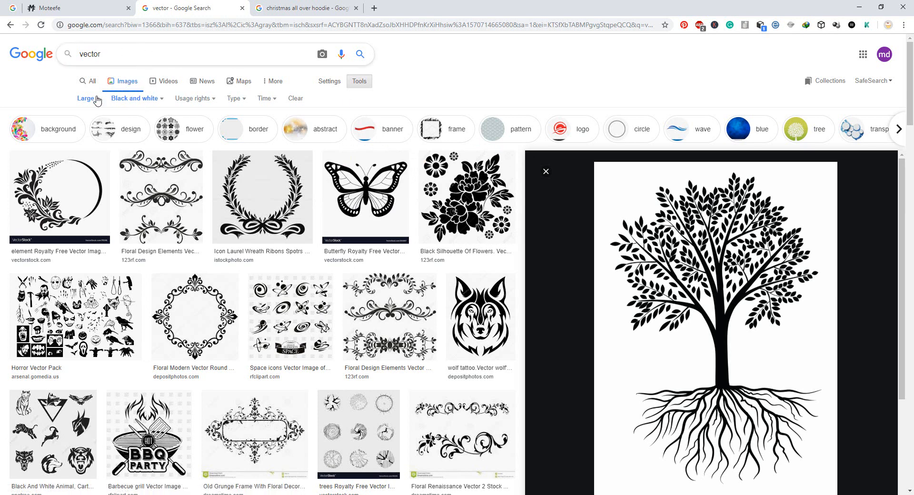
click(80, 100)
click(80, 100)
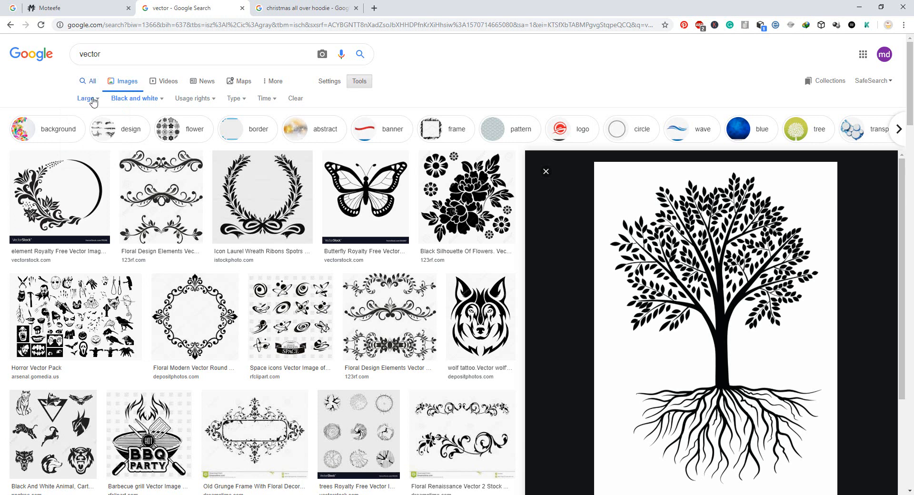
click(137, 101)
click(137, 101)
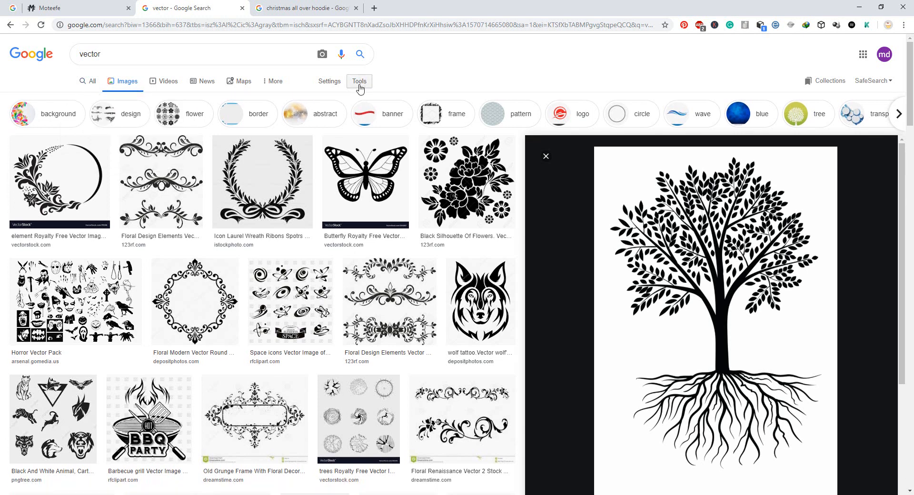
click(359, 86)
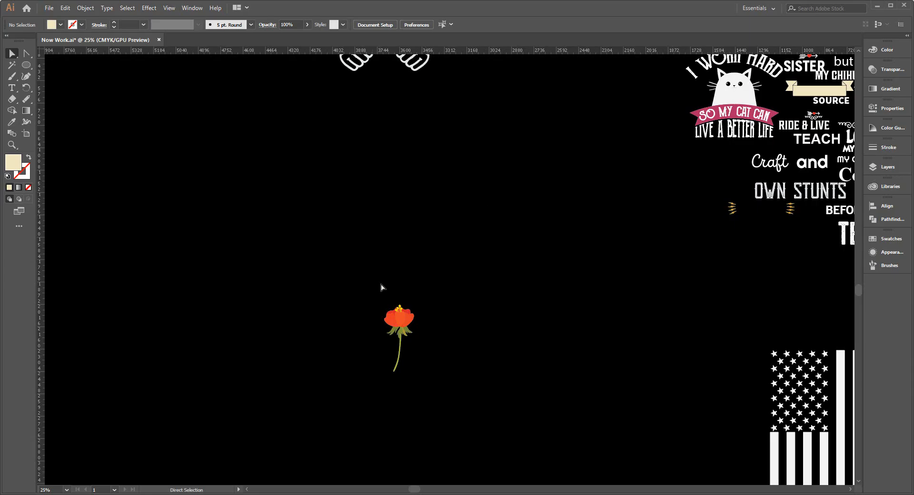
Inspect the orange flower's vector paths in Illustrator and return to the image results in the browser
drag(355, 286, 488, 413)
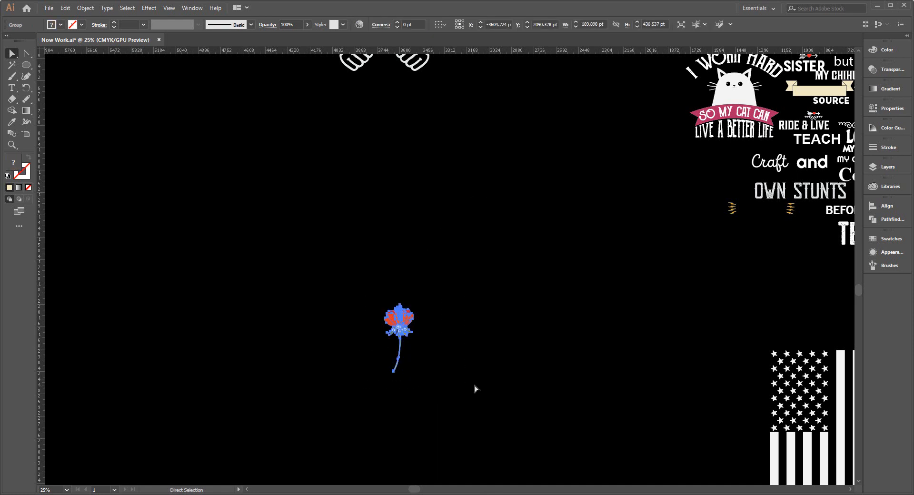
click(304, 329)
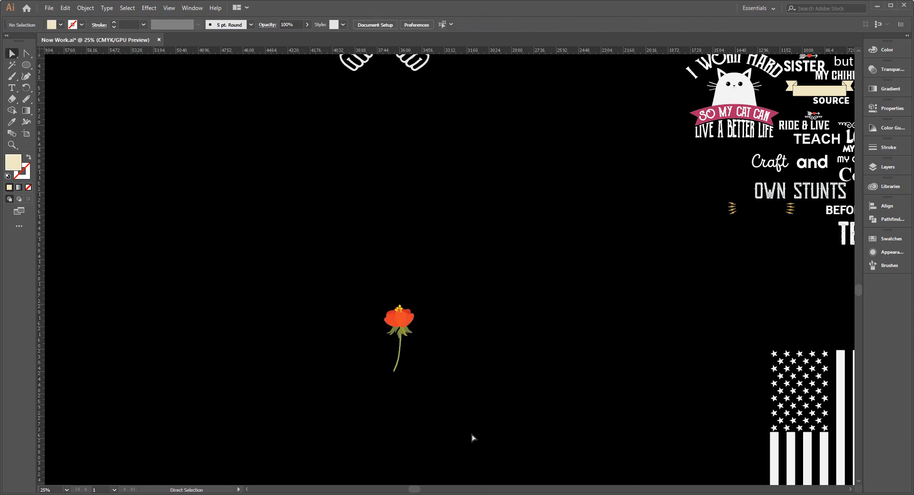
mouse_move(477, 494)
click(457, 494)
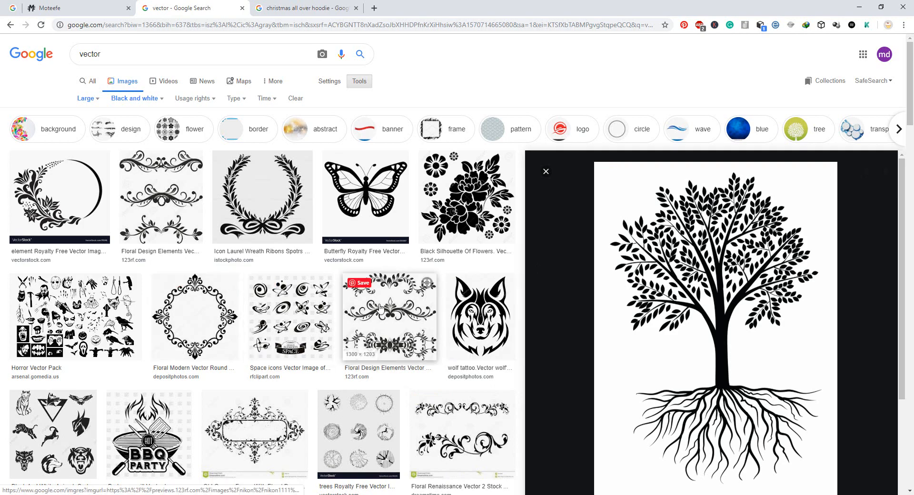
Browse the black-and-white vector results and preview the Free Snowflake Stencil Vector image
scroll(644, 277, down, 2)
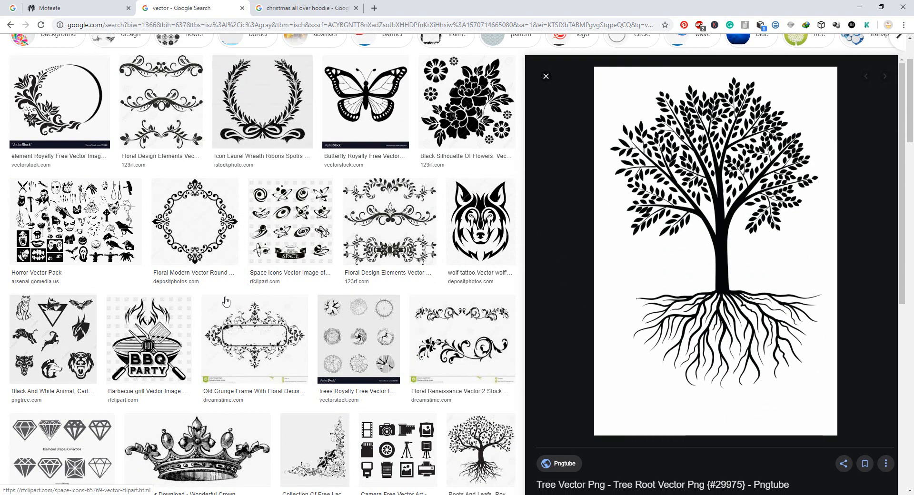
scroll(206, 282, up, 2)
scroll(205, 282, down, 12)
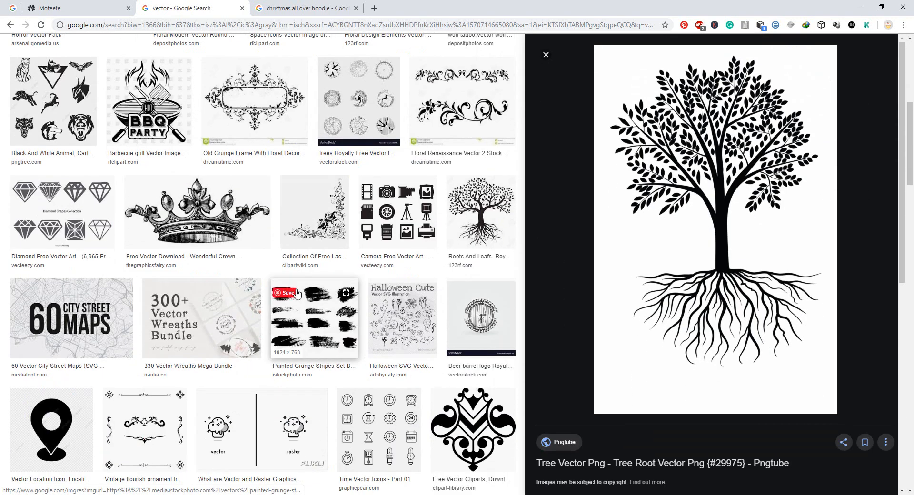
scroll(446, 330, down, 1)
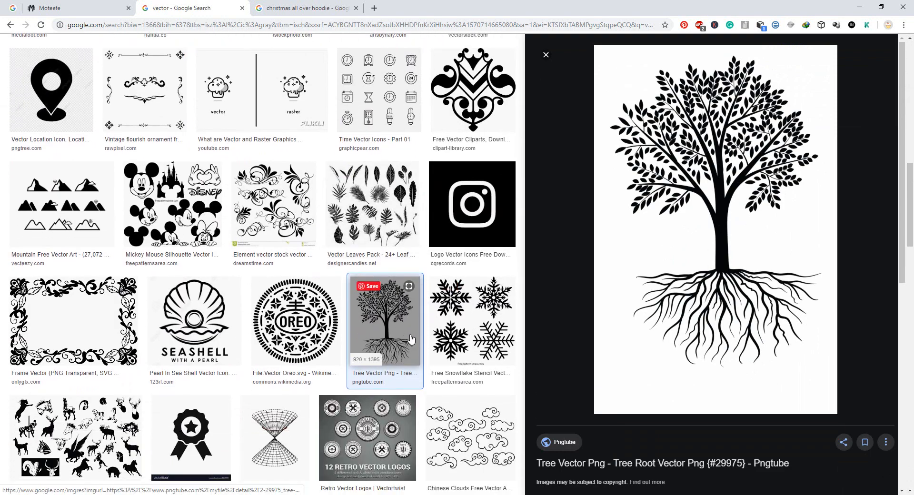
scroll(447, 324, down, 1)
click(454, 308)
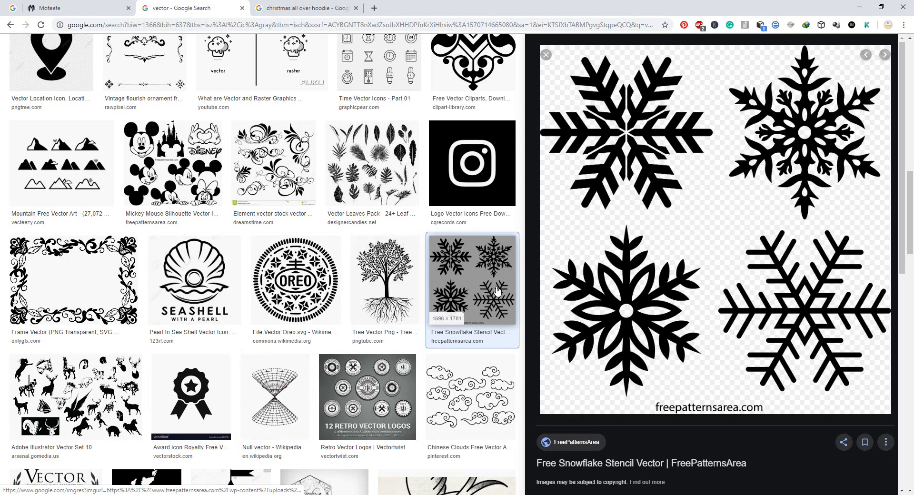
Find the 123rf tree image with roots and leafs among the vector results and open its preview
scroll(403, 330, up, 5)
scroll(403, 329, up, 10)
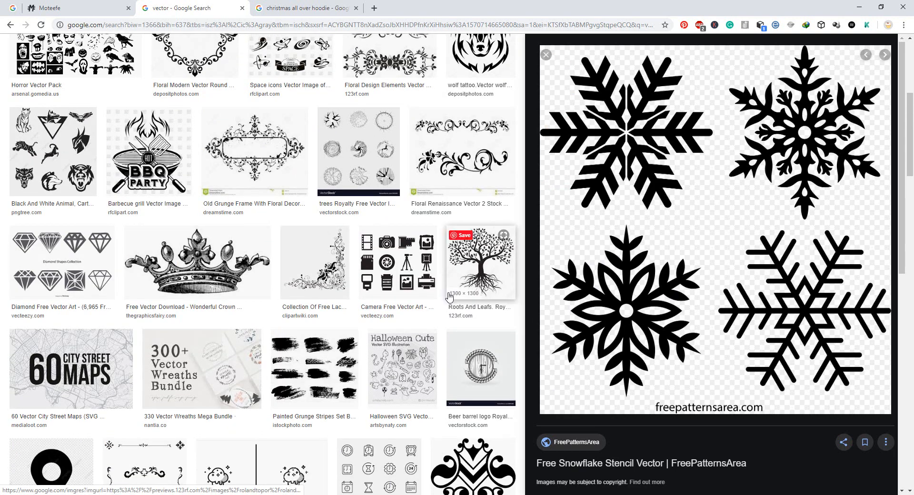
scroll(217, 357, down, 5)
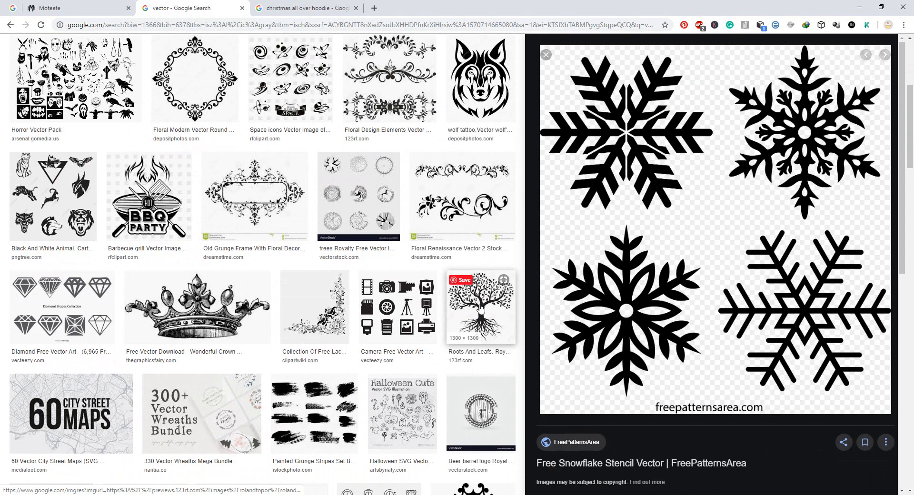
click(481, 309)
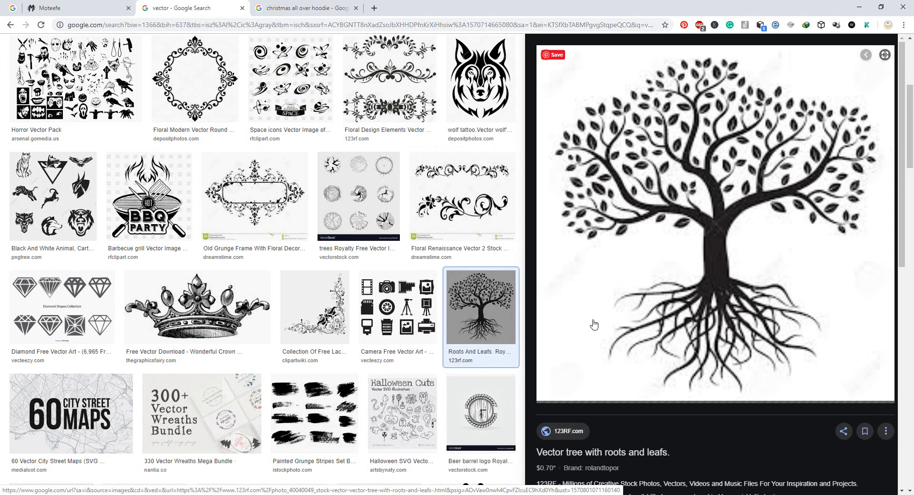
right_click(698, 177)
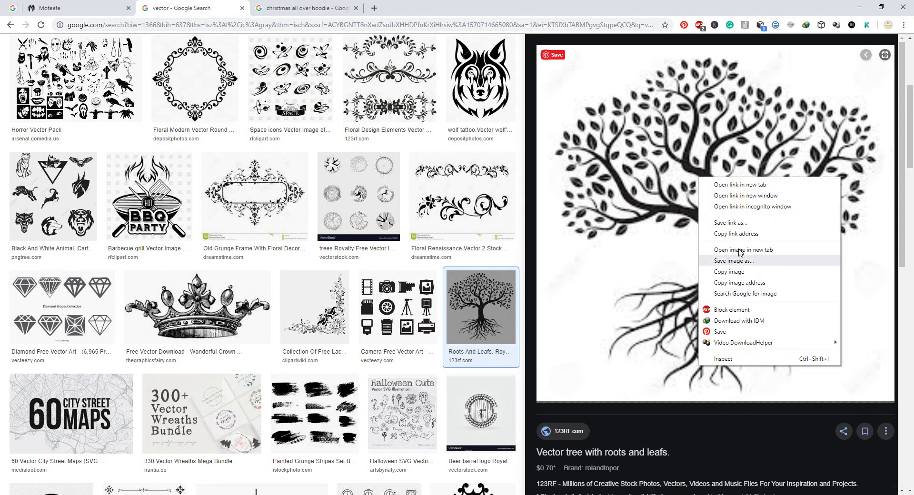
click(741, 250)
click(292, 9)
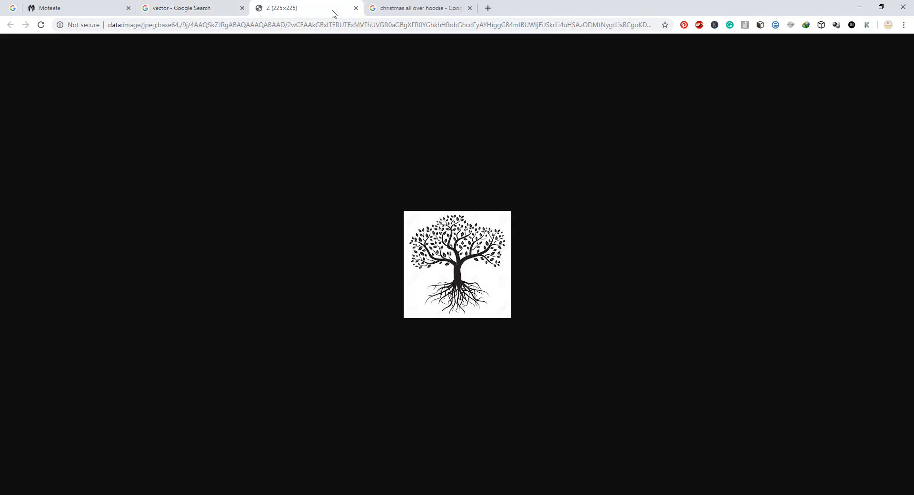
click(355, 7)
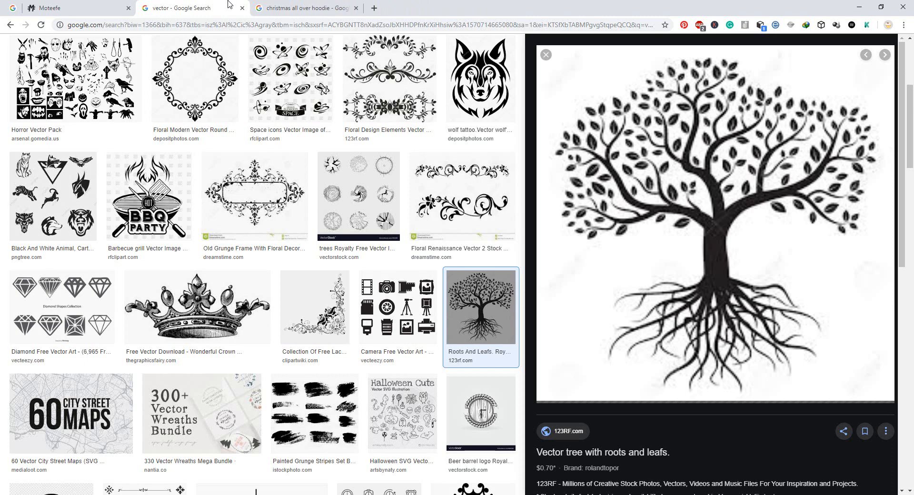
click(569, 431)
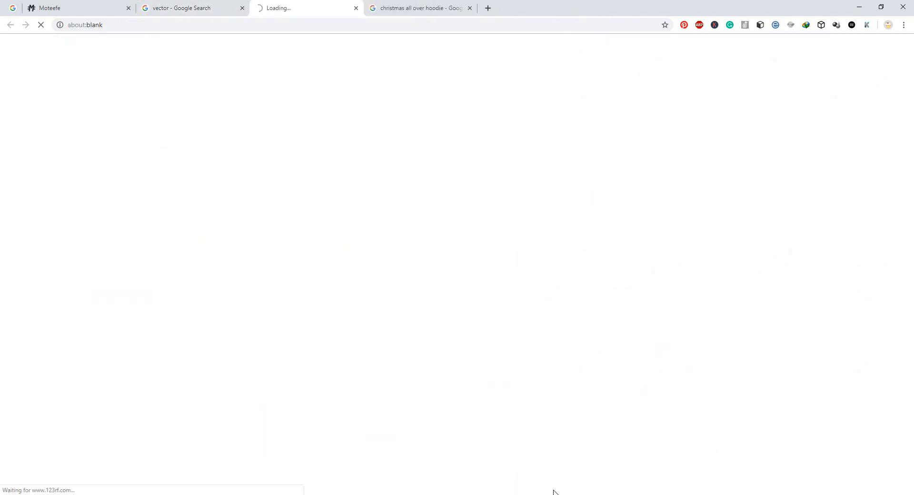
click(869, 461)
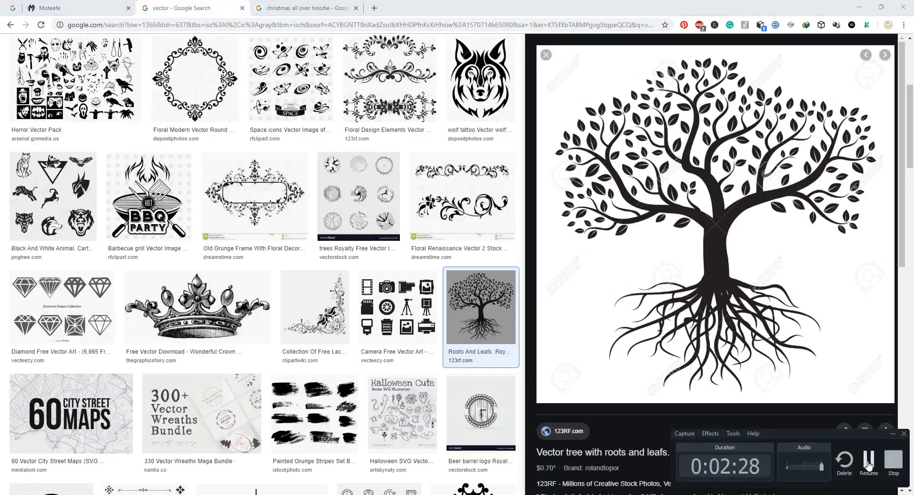
click(869, 460)
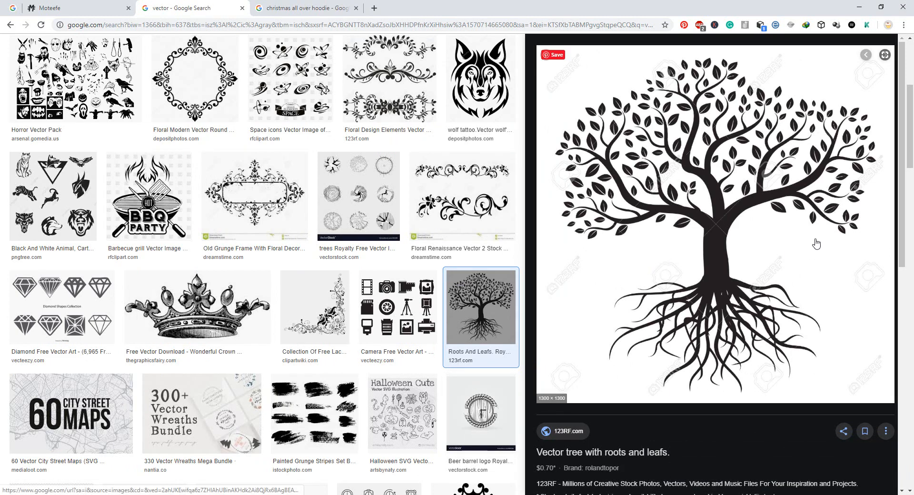
Open the previewed 123rf tree image in its own browser tab and copy the image
scroll(370, 340, up, 2)
scroll(648, 226, down, 1)
right_click(687, 194)
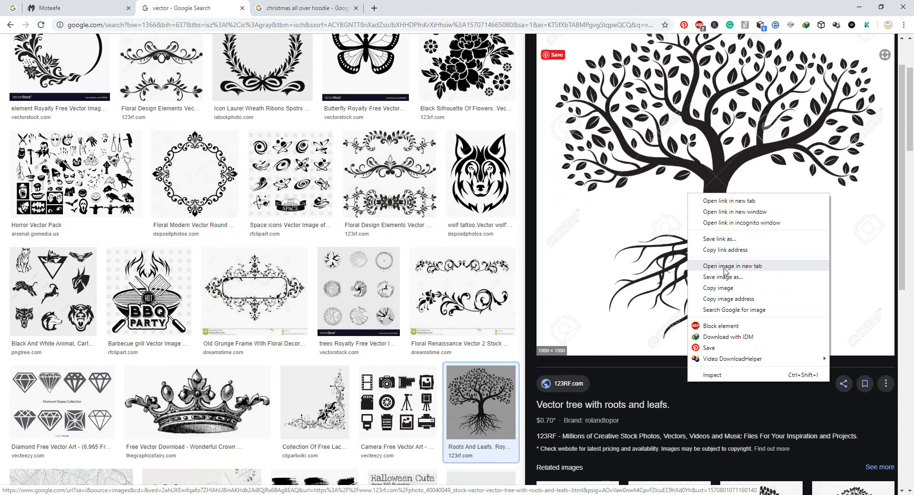
click(755, 270)
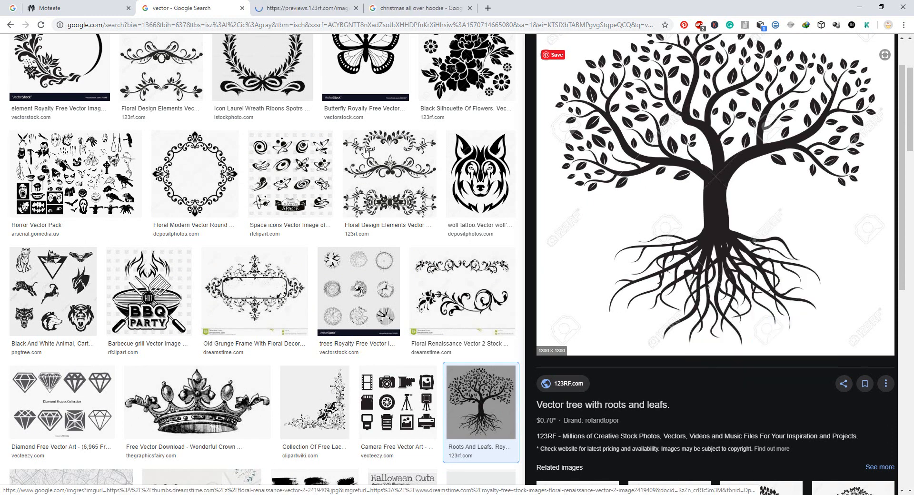
click(268, 10)
click(198, 7)
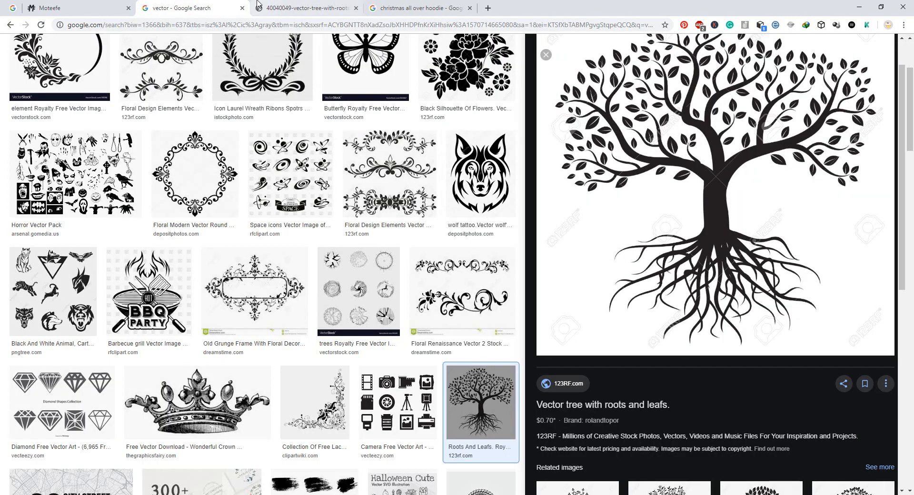
click(257, 6)
right_click(417, 145)
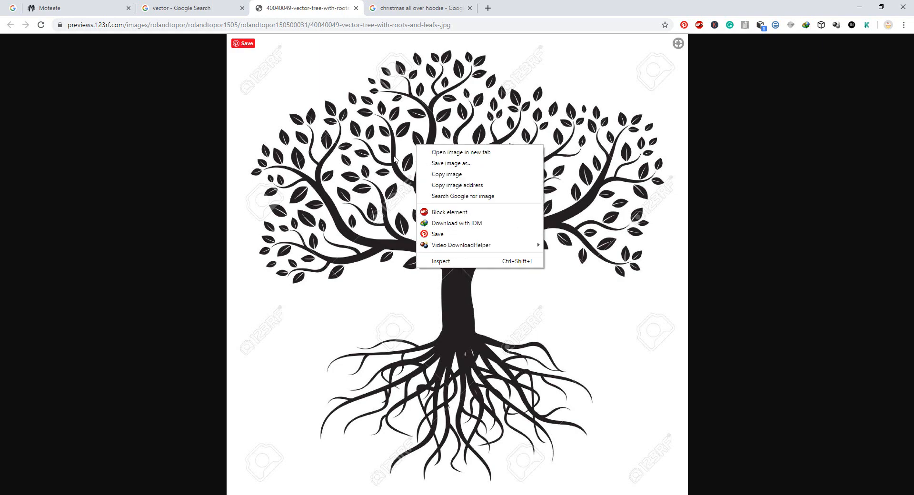
click(473, 173)
Switch to Illustrator, create a new 3000 x 3000 px document and paste the copied tree image into it
key(alt+Tab)
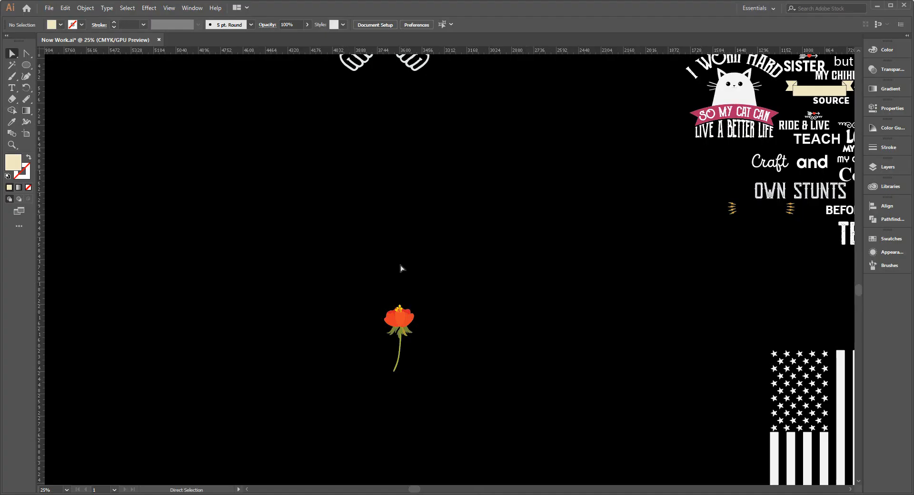
right_click(222, 44)
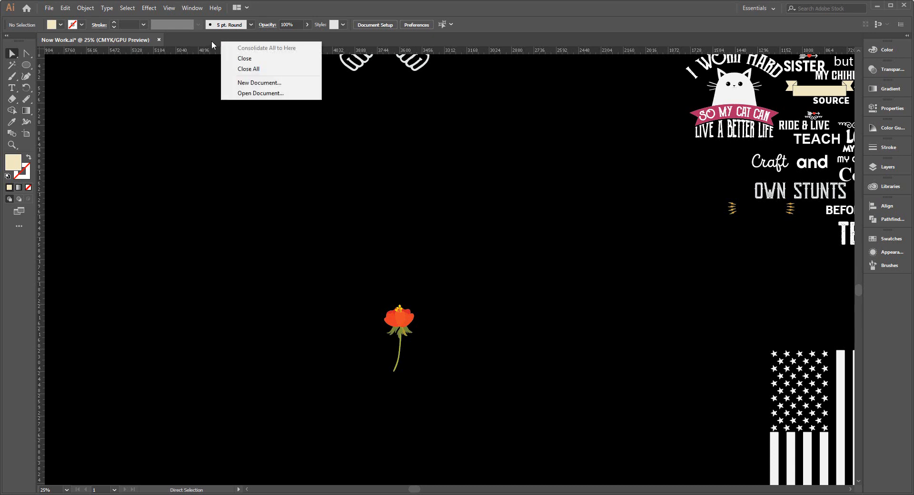
click(49, 8)
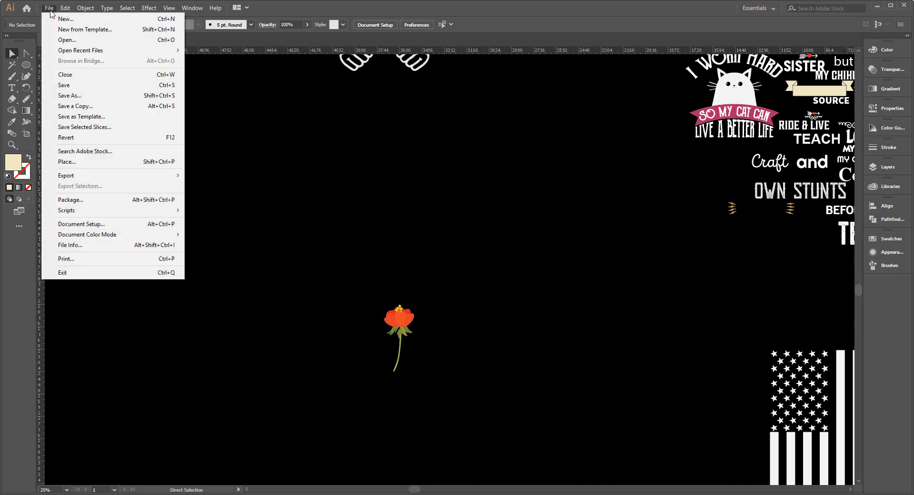
click(66, 19)
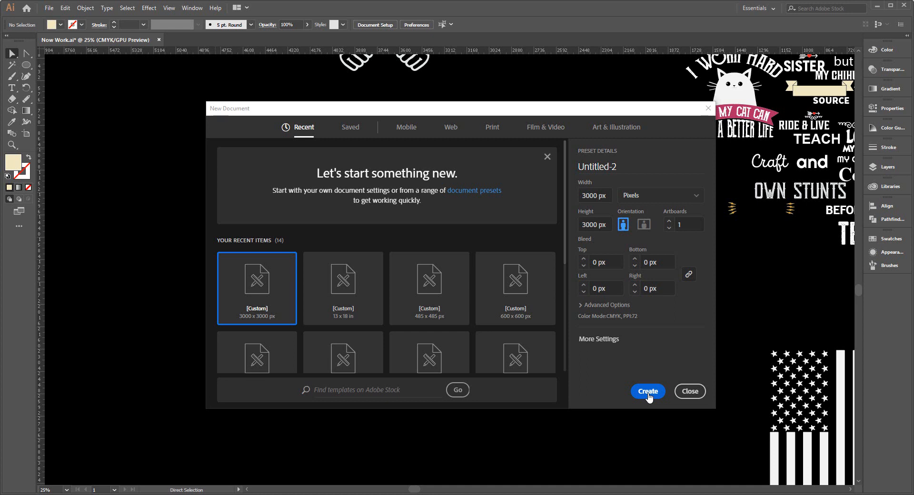
click(648, 391)
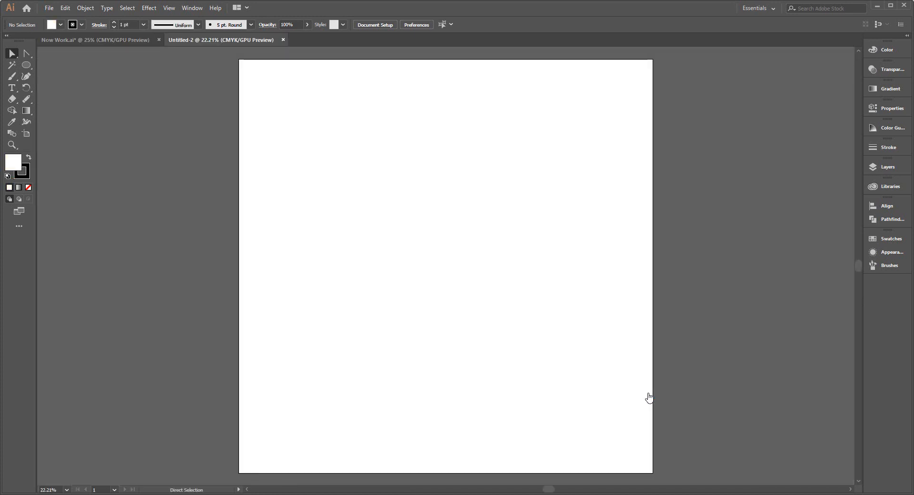
key(ctrl+v)
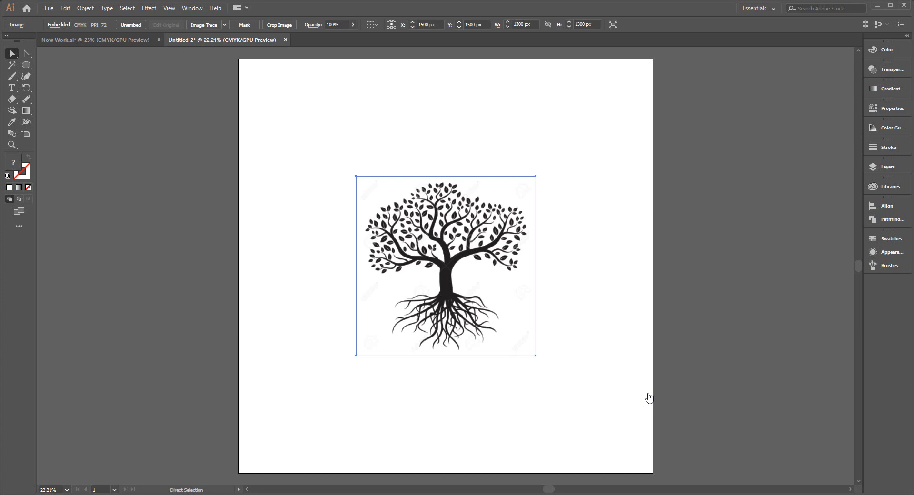
Image-trace the tree in black and white with a threshold of 194 and expand the tracing into vector paths
click(206, 29)
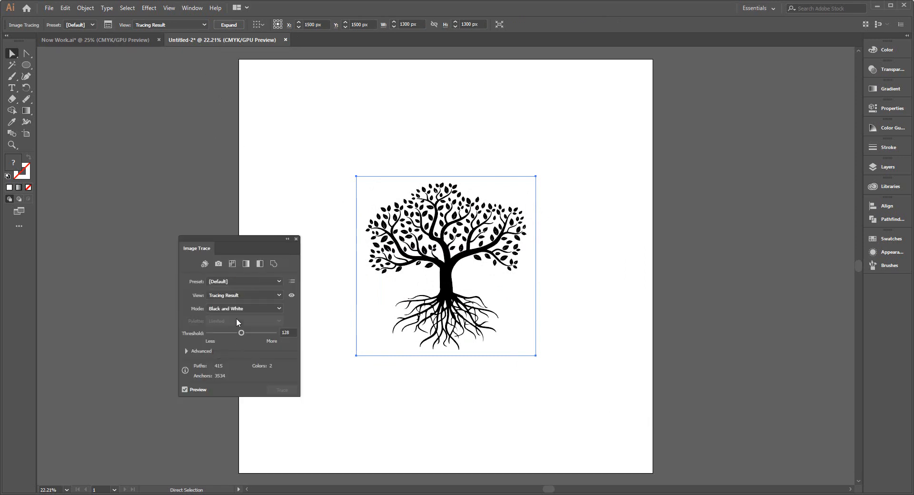
drag(242, 335, 261, 336)
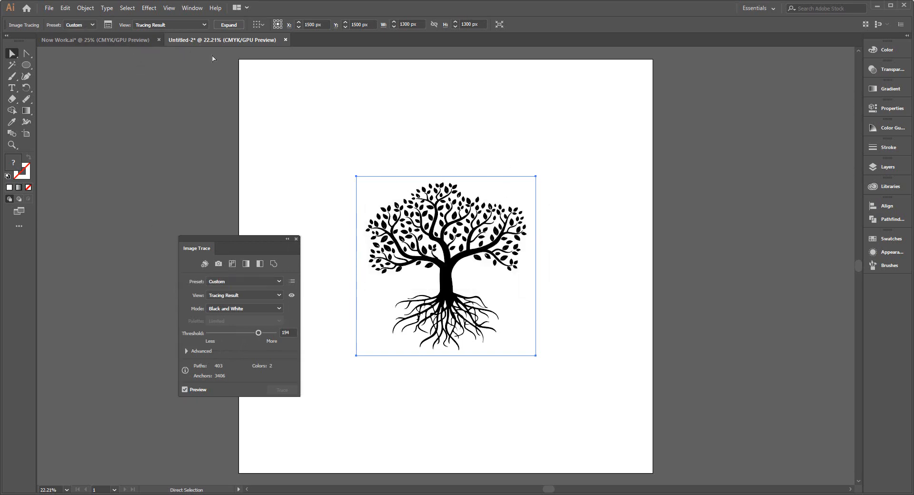
click(227, 25)
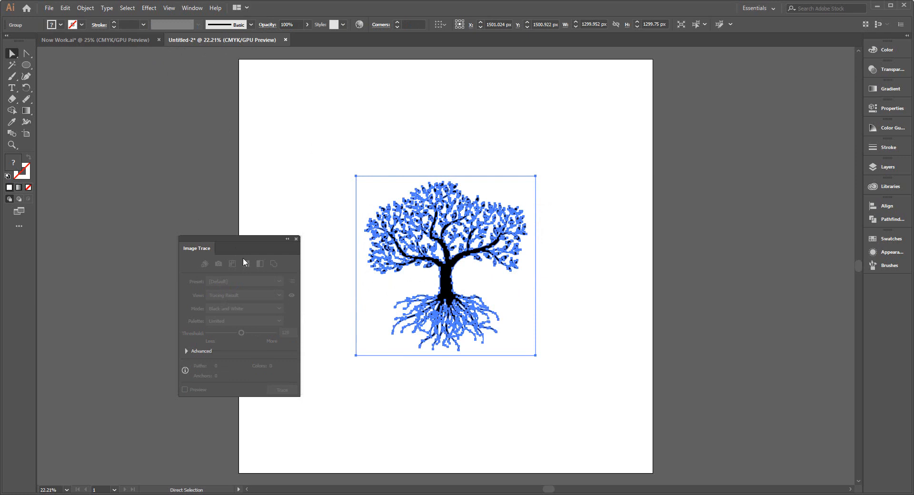
click(296, 239)
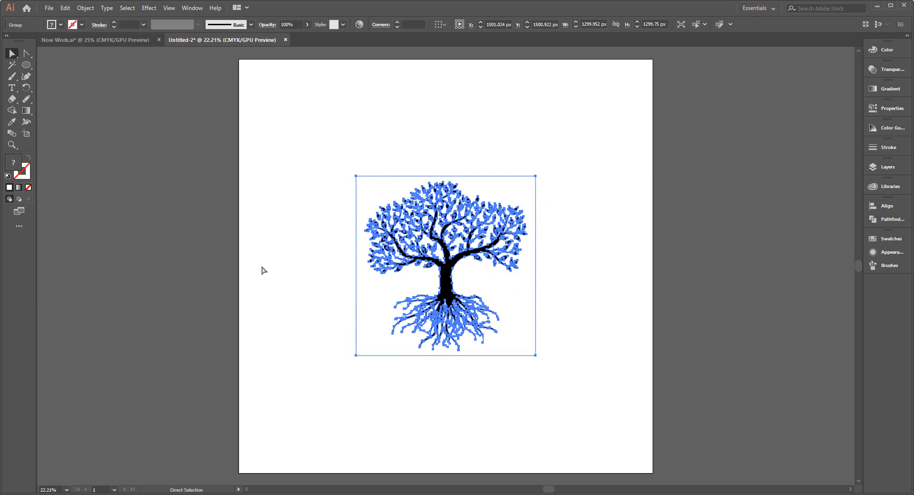
Select all white areas of the traced tree with the Magic Wand and delete them
click(13, 65)
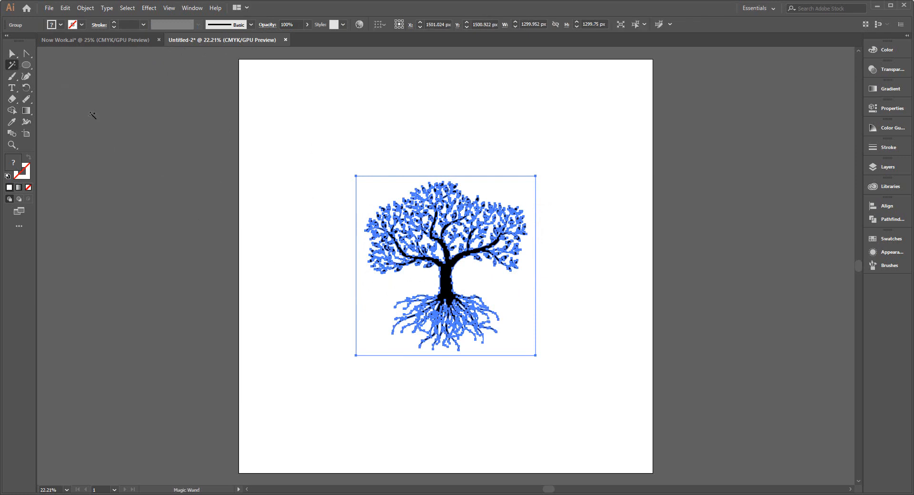
click(382, 191)
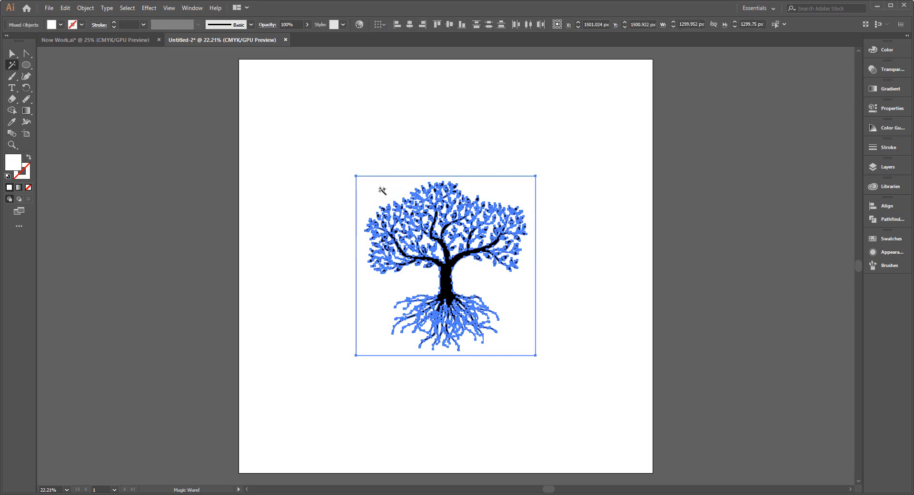
key(Delete)
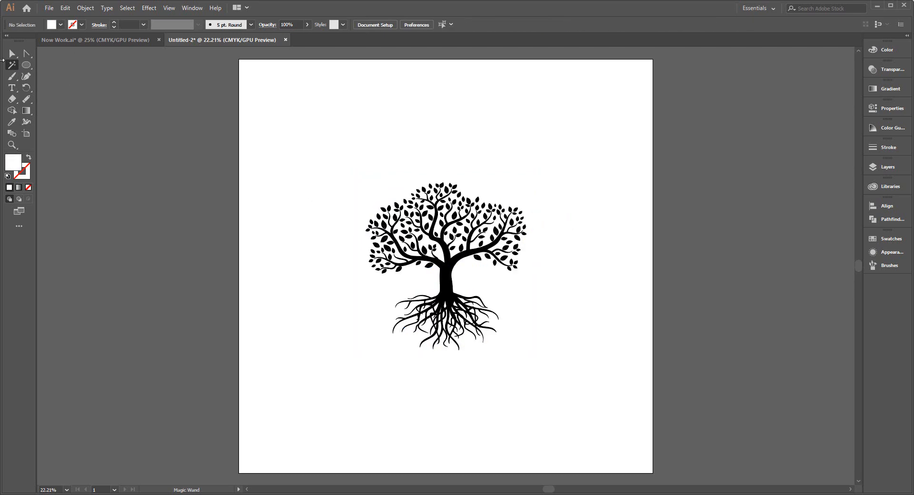
Scale the whole tree down to about 557 x 581 px and place it near the middle of the artboard
click(9, 55)
drag(292, 142, 648, 452)
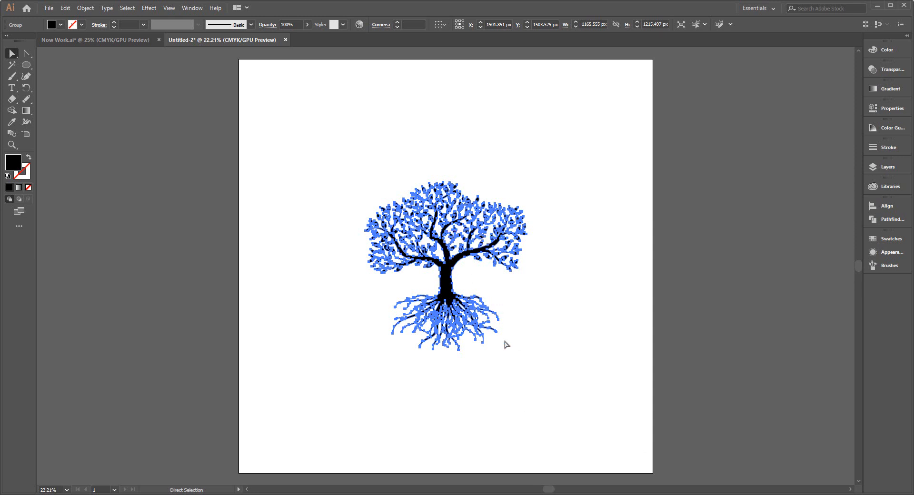
right_click(10, 54)
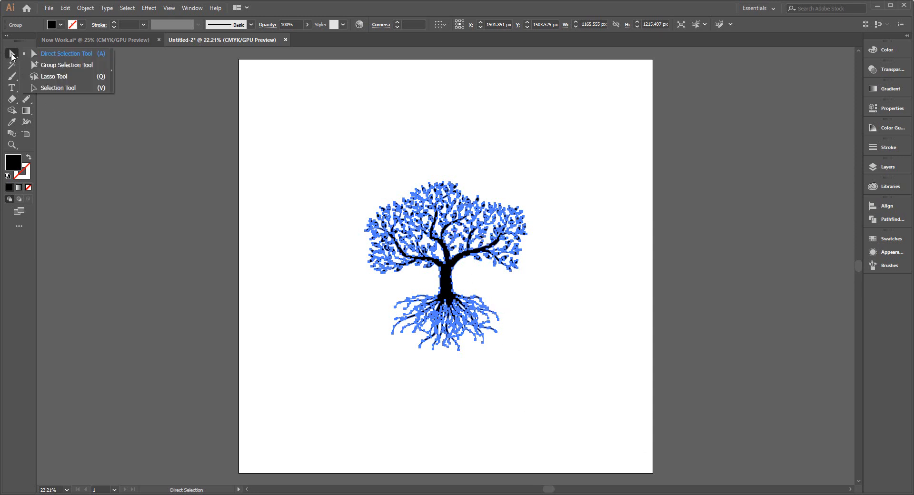
click(66, 90)
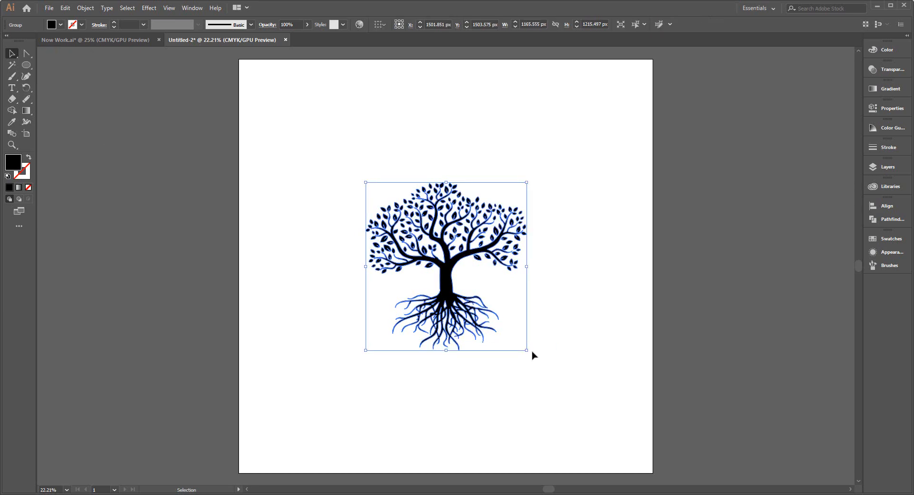
drag(527, 349, 440, 274)
drag(406, 204, 433, 240)
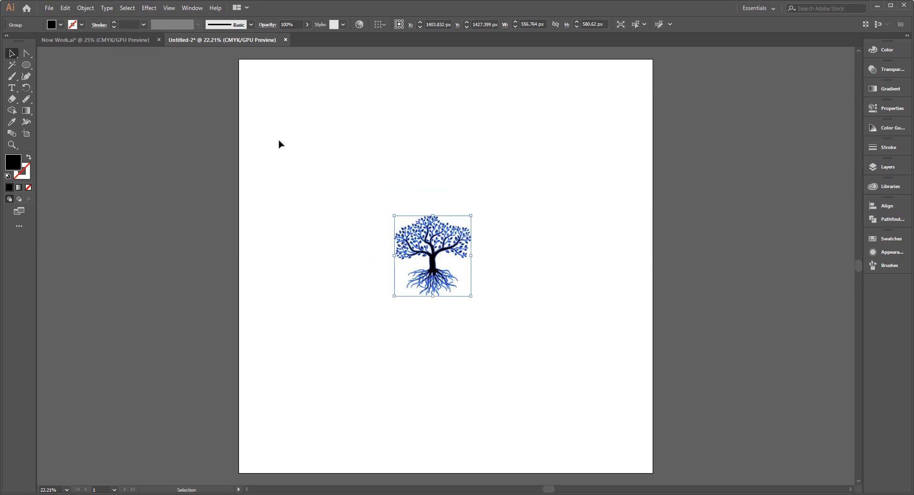
Make a pattern from the tree, try the Hex by Column tile type and settle on Hex by Row
click(85, 8)
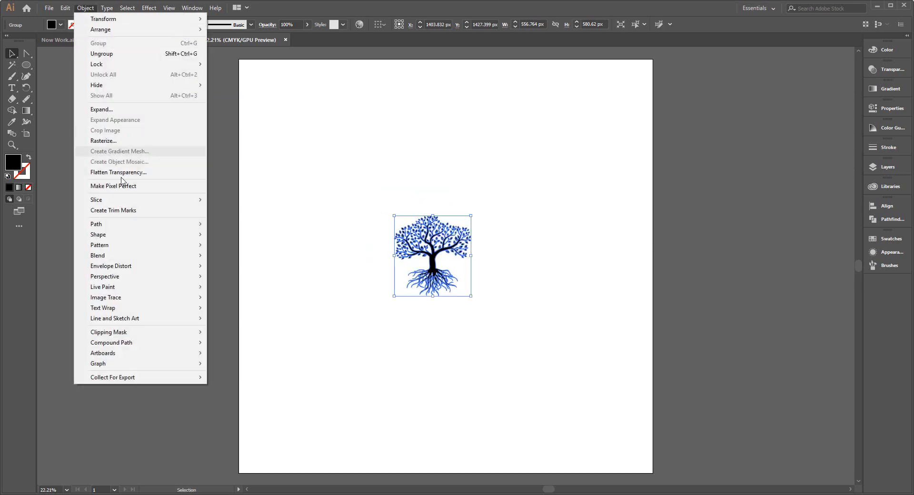
mouse_move(146, 248)
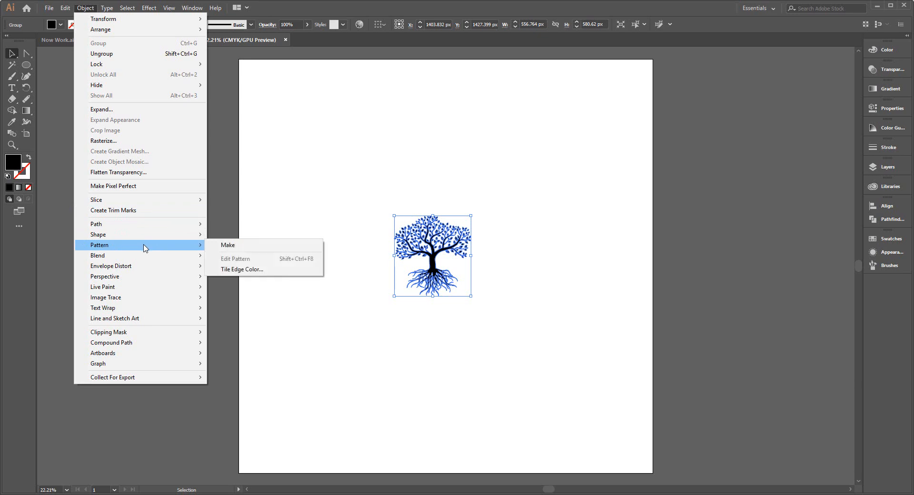
click(238, 246)
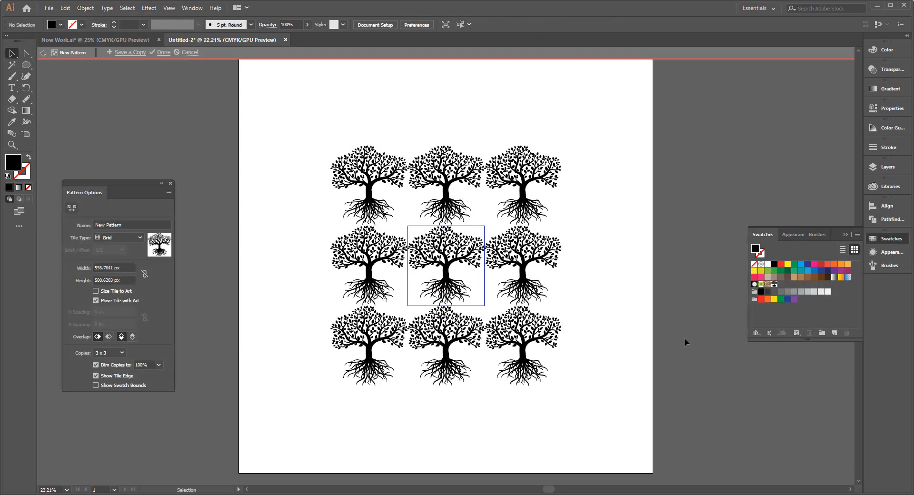
click(110, 240)
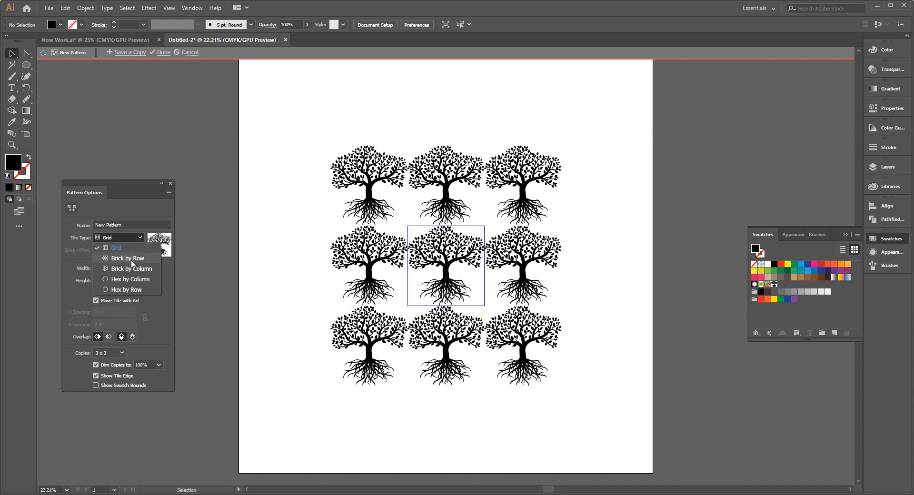
click(121, 280)
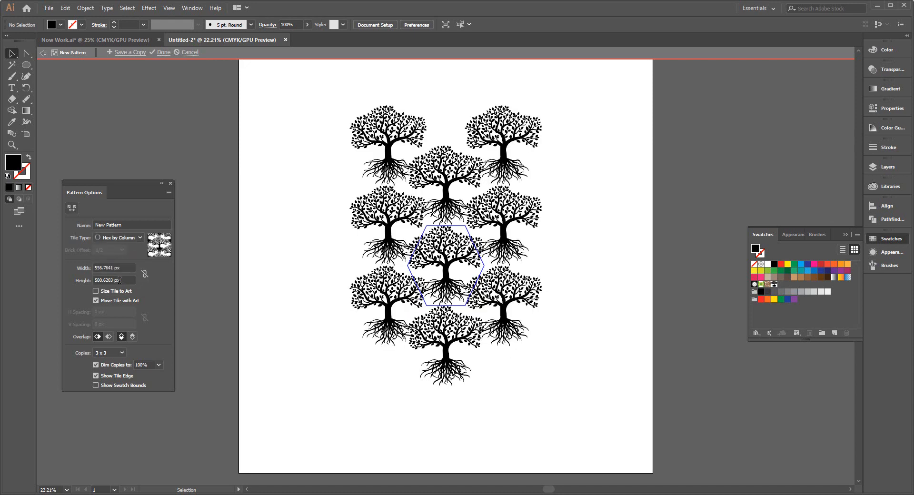
click(116, 240)
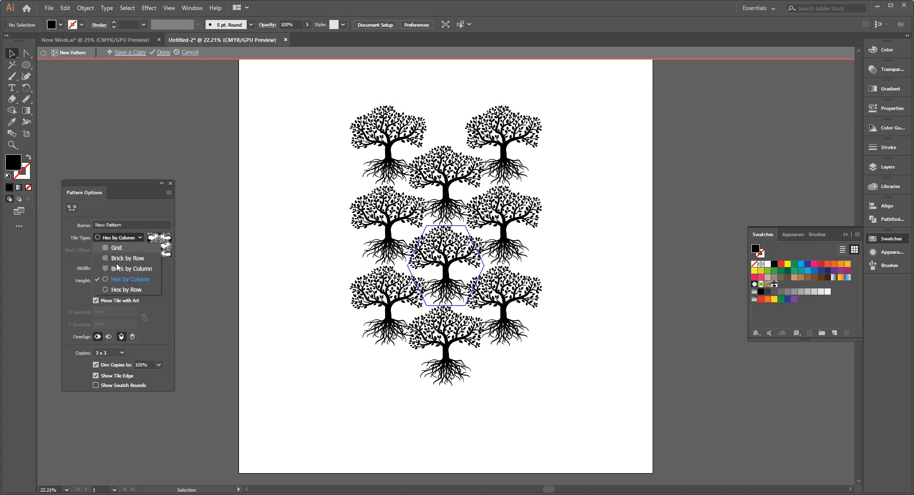
click(122, 289)
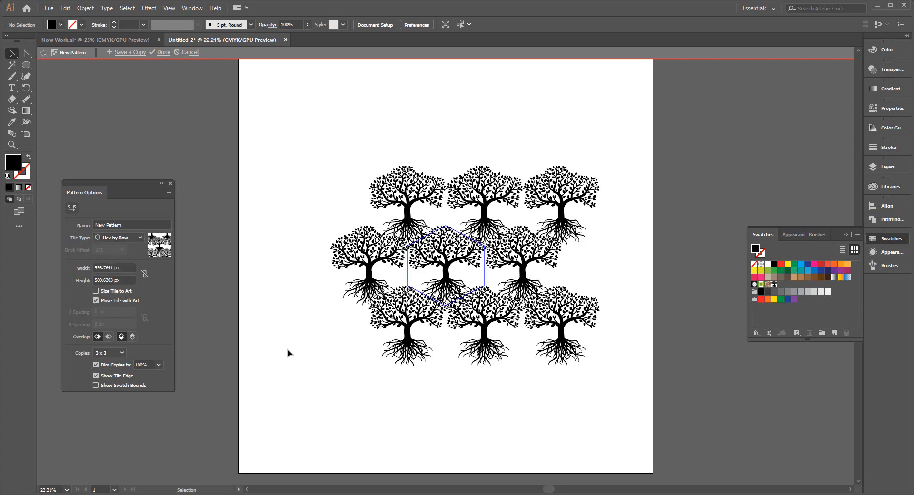
Size the pattern tile to the art and set both the horizontal and vertical spacing to 50 px
click(95, 290)
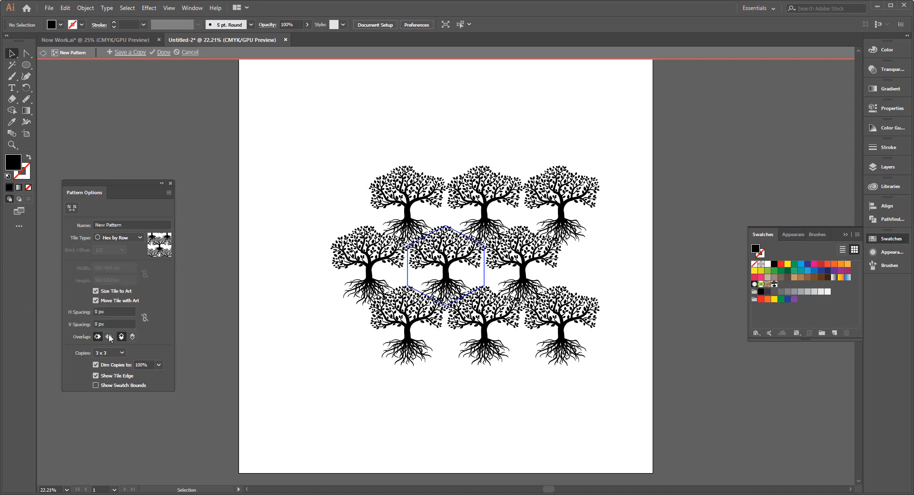
click(96, 312)
text(5)
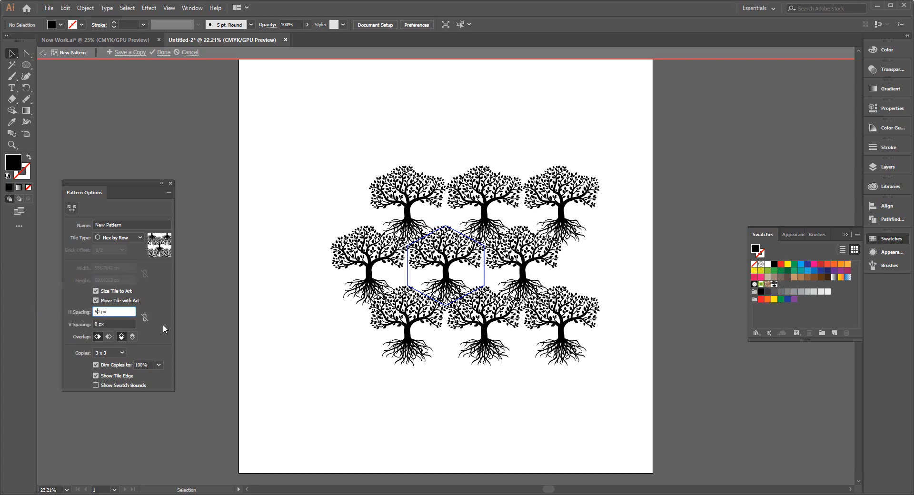
click(99, 325)
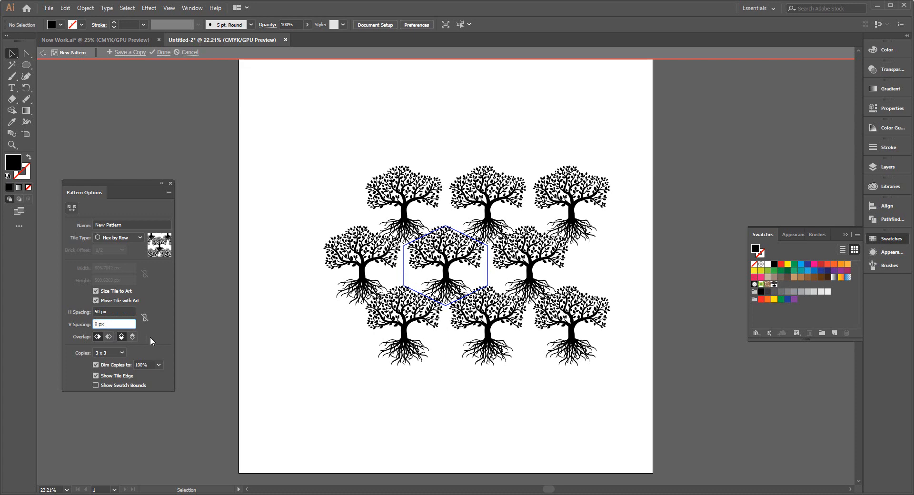
text(5)
click(114, 316)
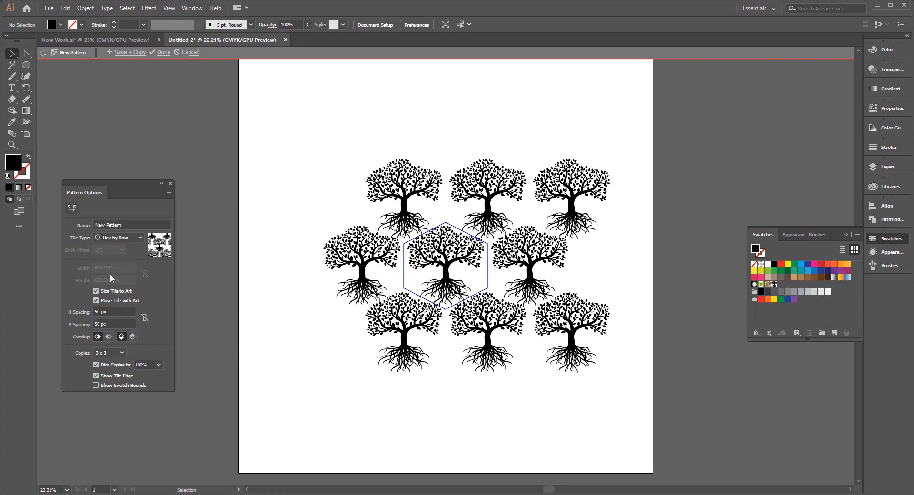
Try dimming the pattern copies to 90% and 80%, and restore the dimming to 100%
click(159, 365)
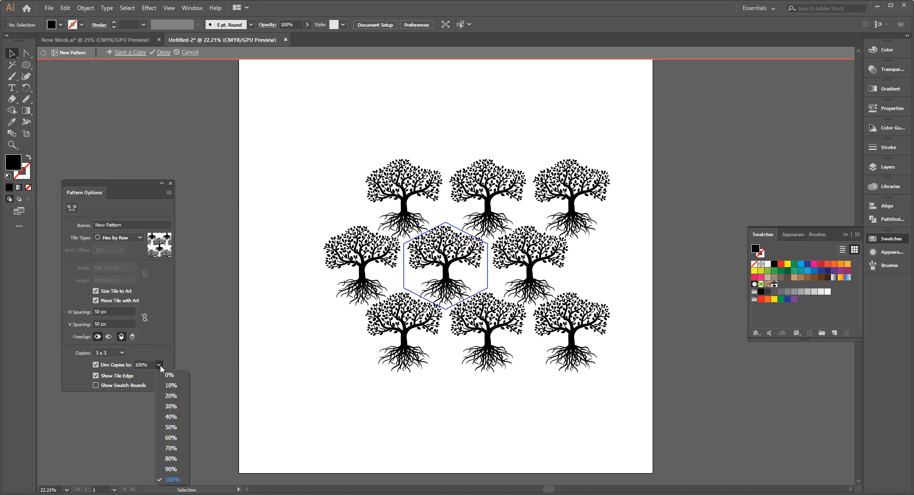
click(172, 470)
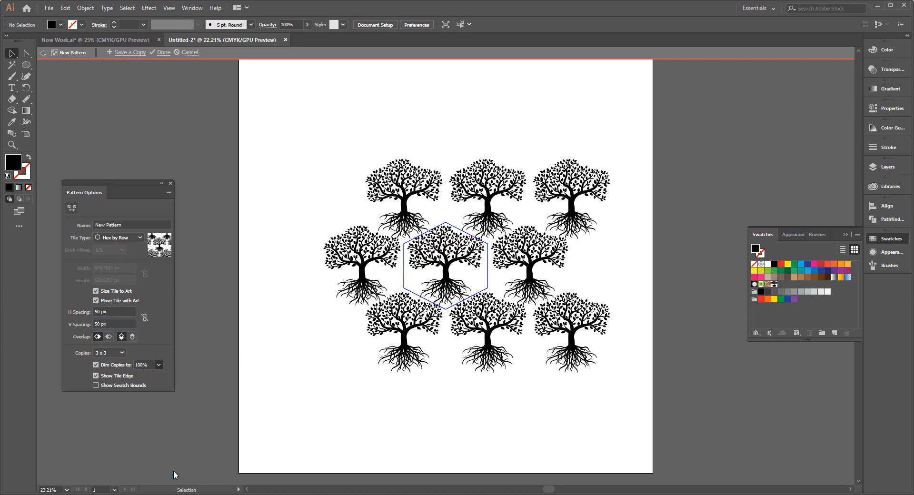
click(159, 363)
click(165, 459)
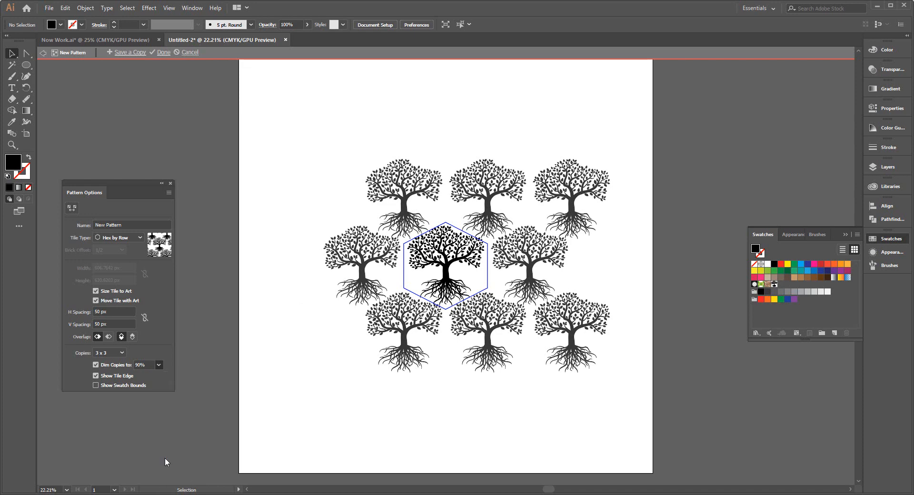
click(158, 364)
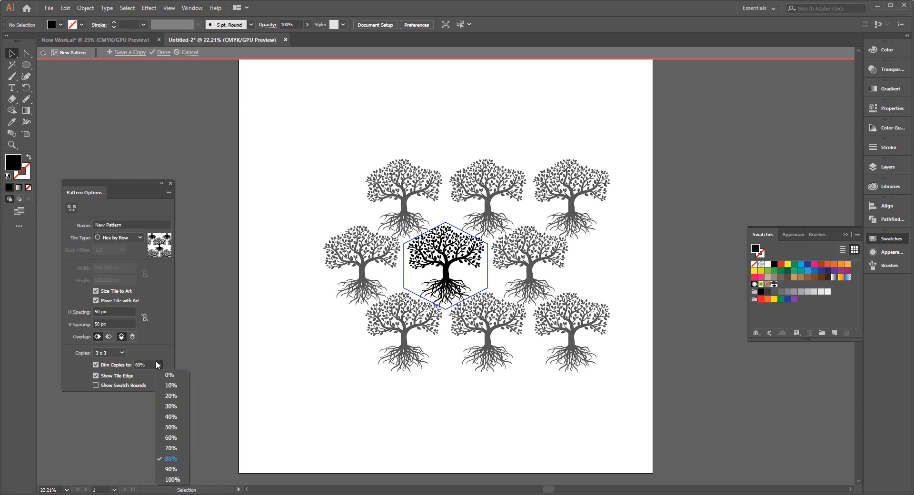
click(173, 480)
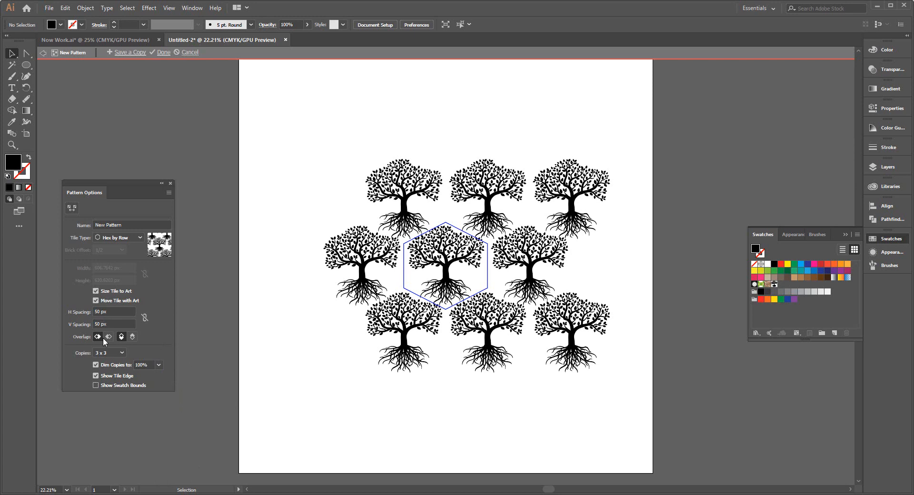
Set the number of displayed pattern copies to 7 x 7
click(103, 353)
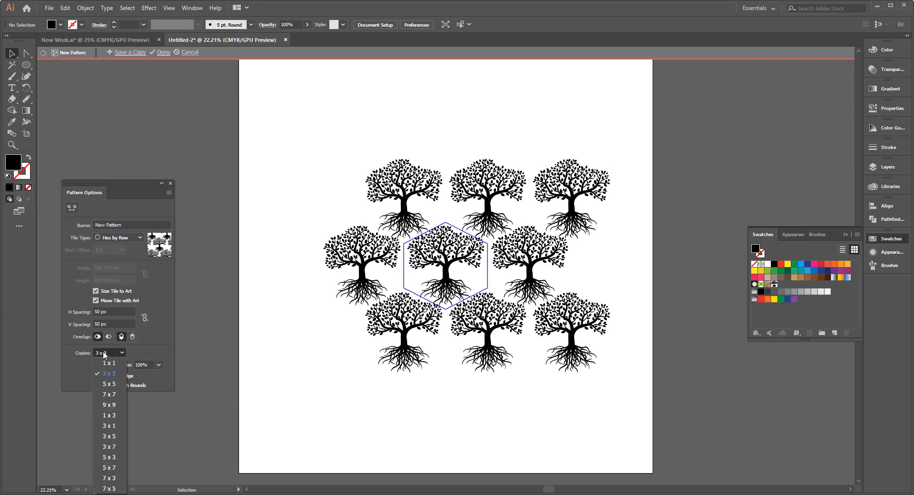
click(109, 392)
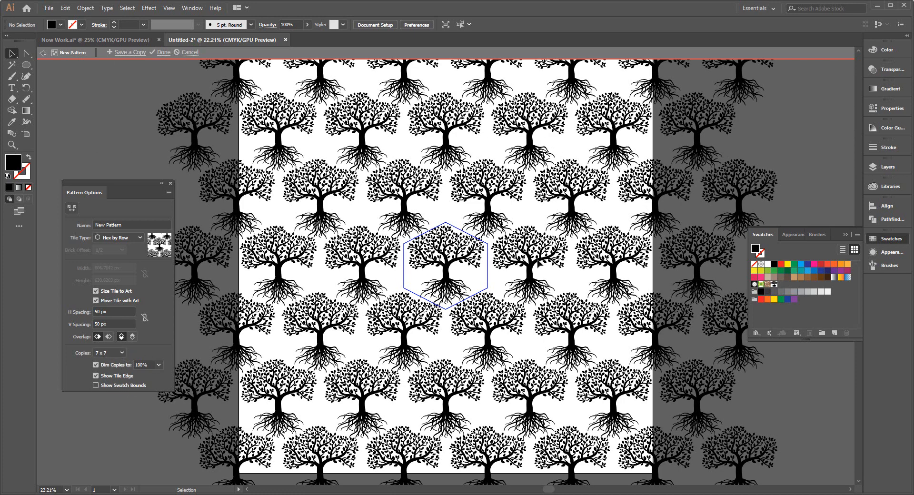
Finish editing the tree pattern and delete the original tree from the artboard
click(161, 52)
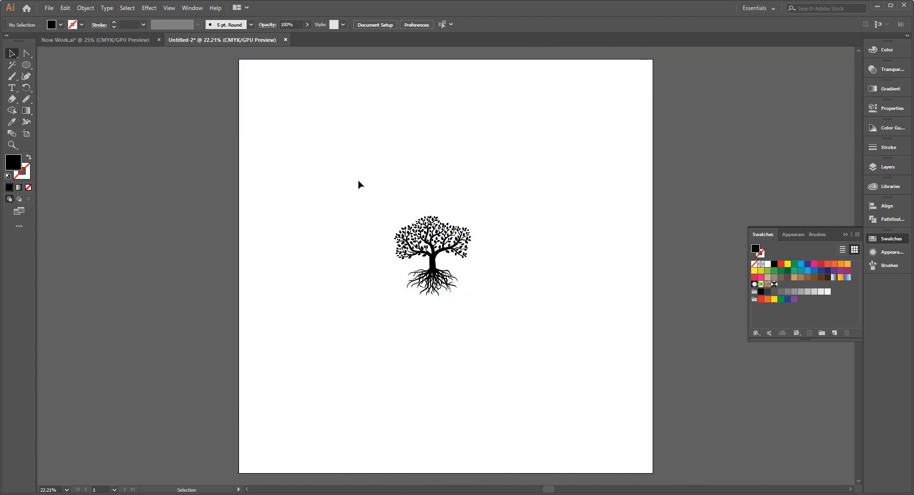
click(190, 10)
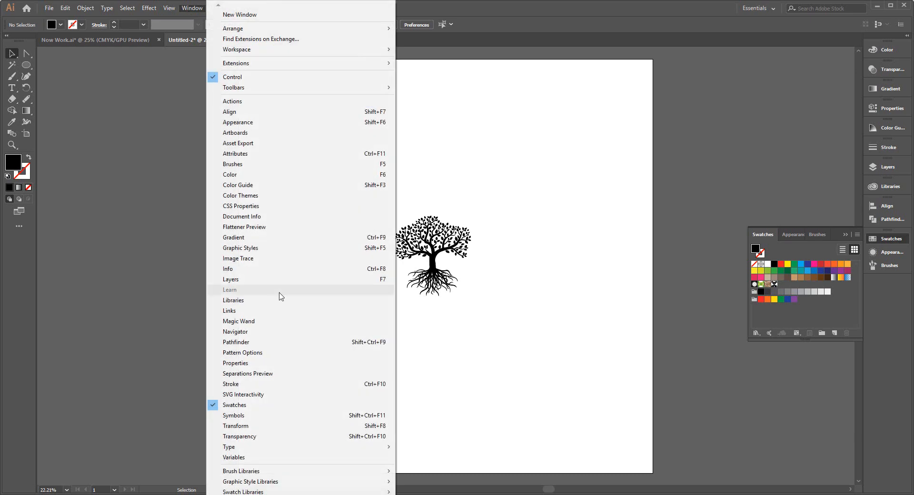
click(216, 408)
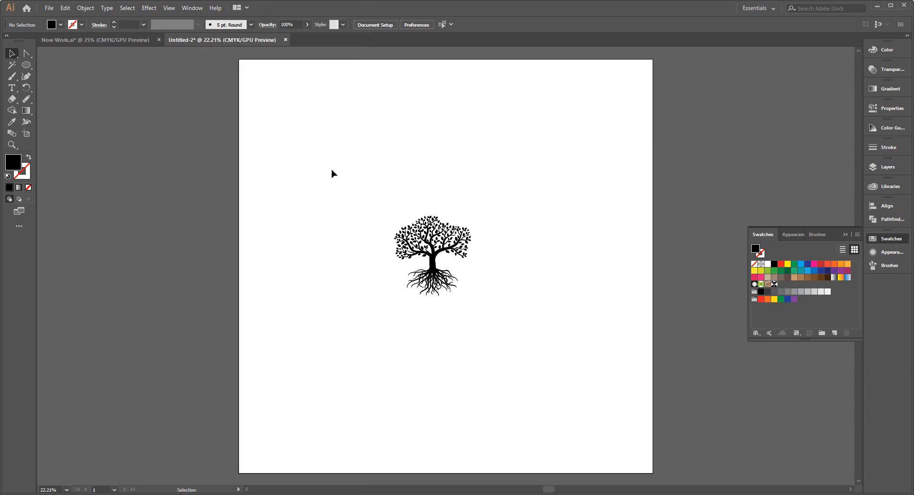
drag(333, 173, 559, 396)
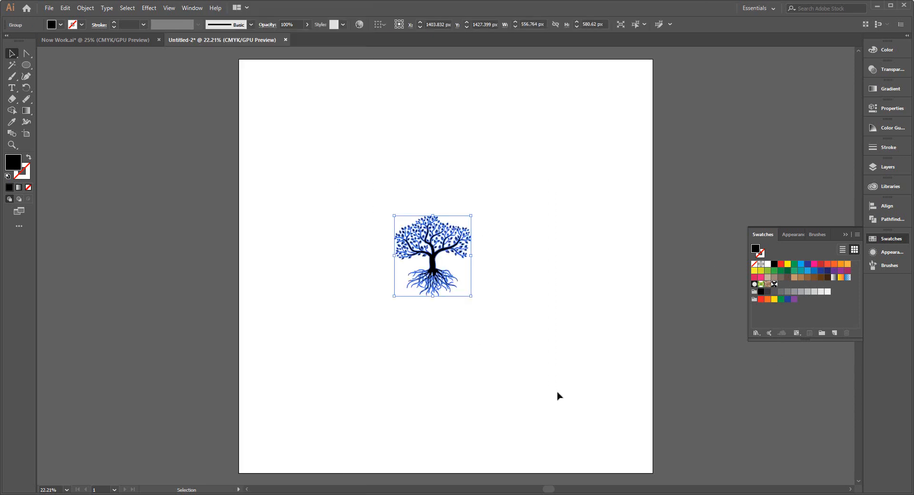
key(Delete)
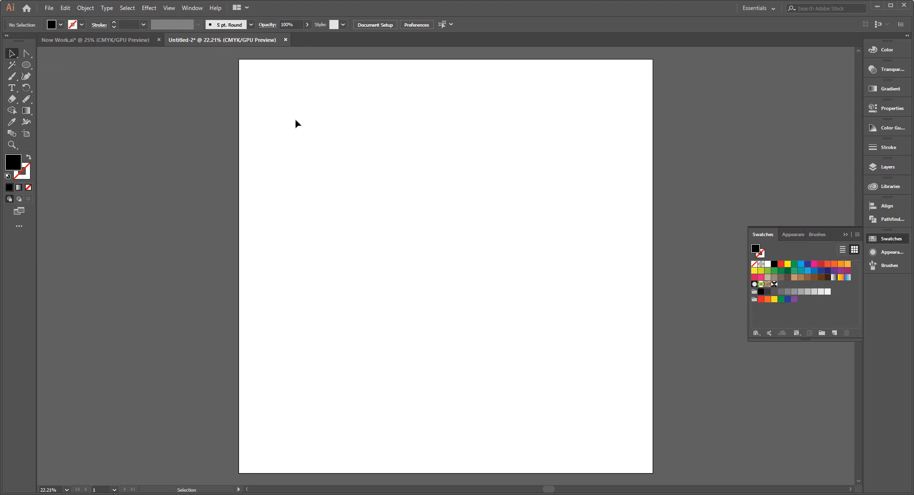
Create a 3000 x 3000 px rectangle and move it over the artboard
click(28, 63)
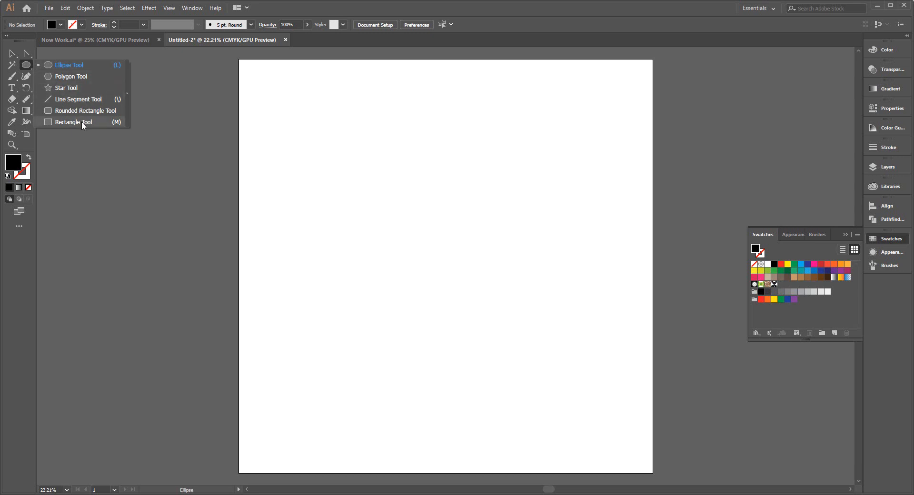
click(82, 121)
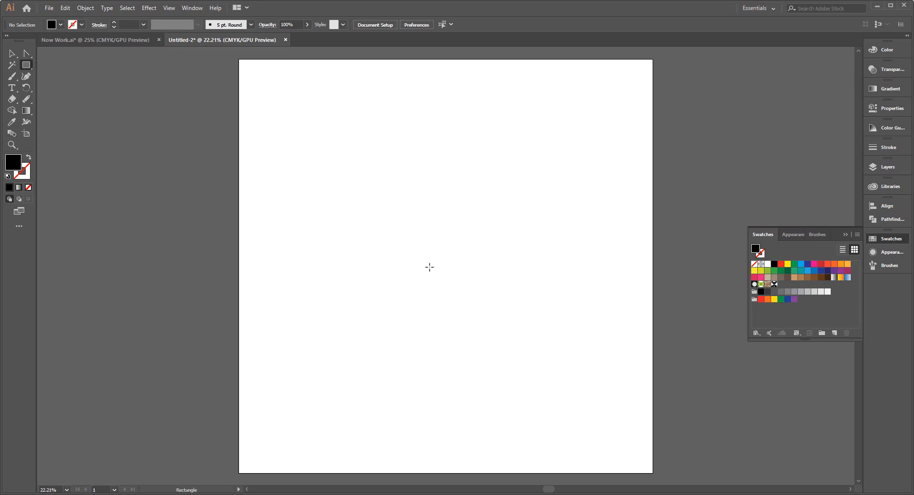
click(403, 229)
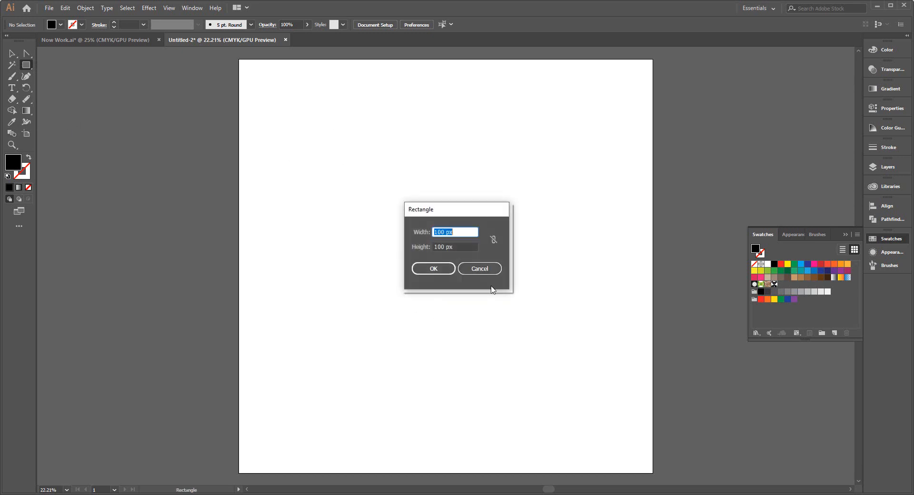
click(435, 232)
drag(437, 245, 429, 250)
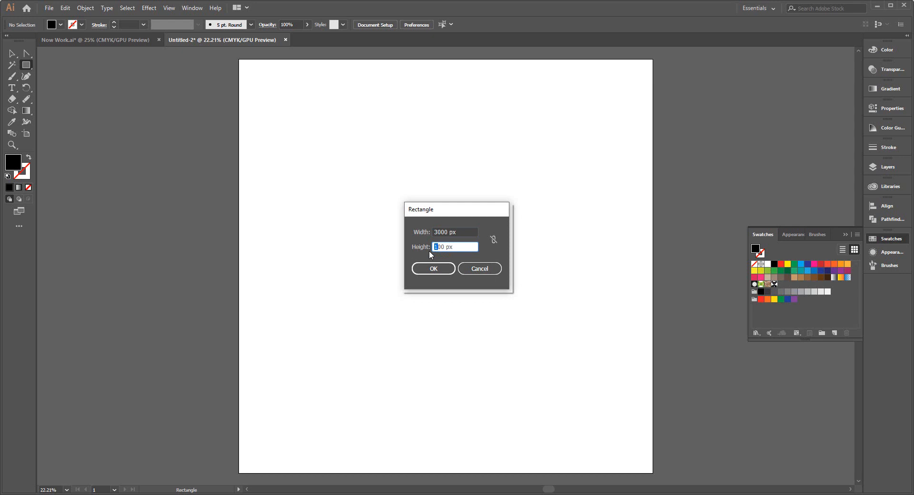
text(30)
key(Return)
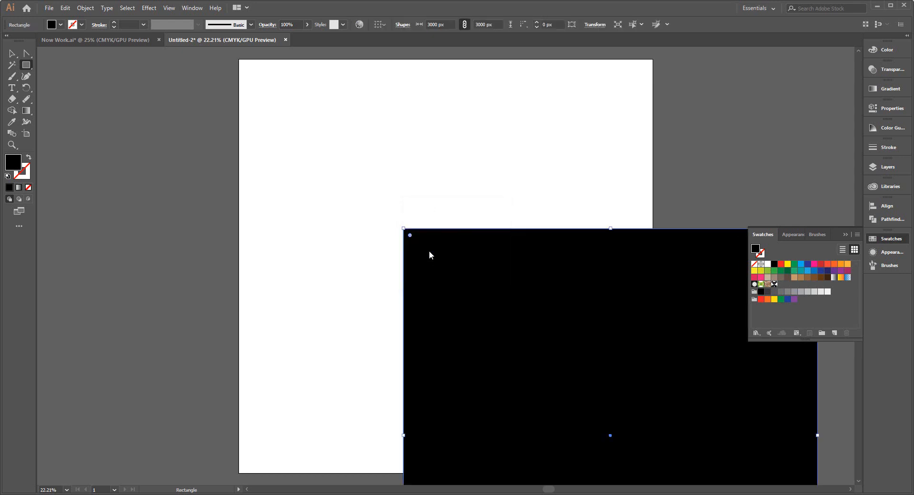
click(12, 51)
drag(588, 404, 394, 254)
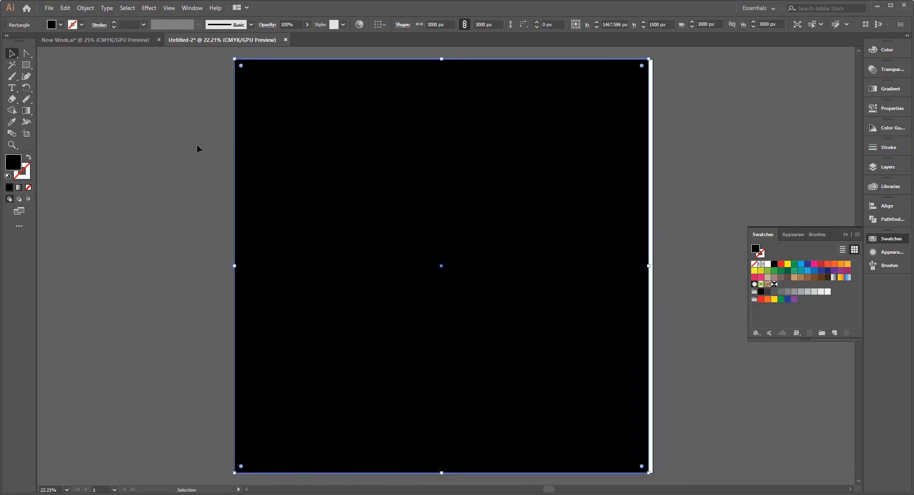
Copy the cream fill's hex code f0e7c1 from the Now Work document and return to Untitled-2
click(76, 39)
scroll(384, 282, up, 1)
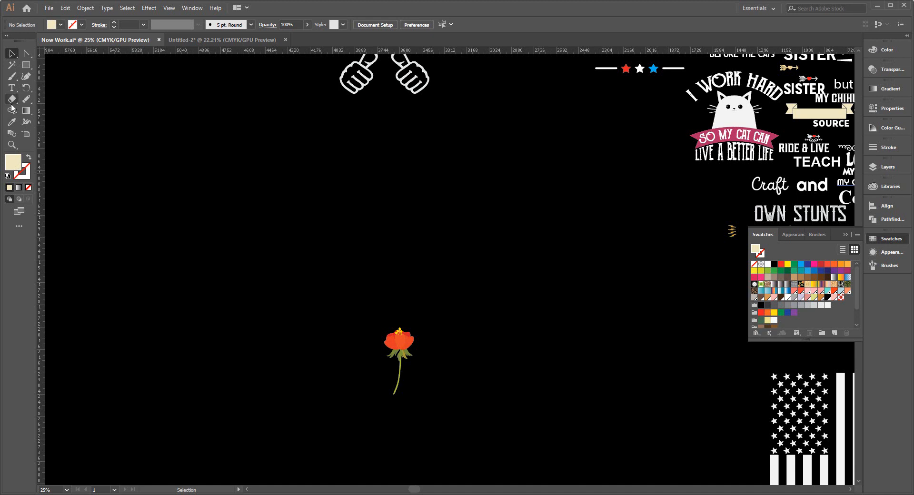
click(12, 122)
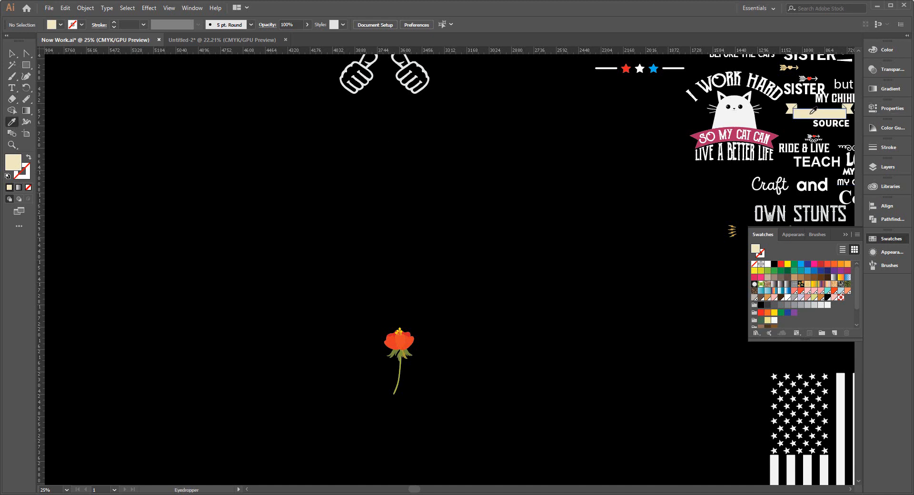
double_click(20, 164)
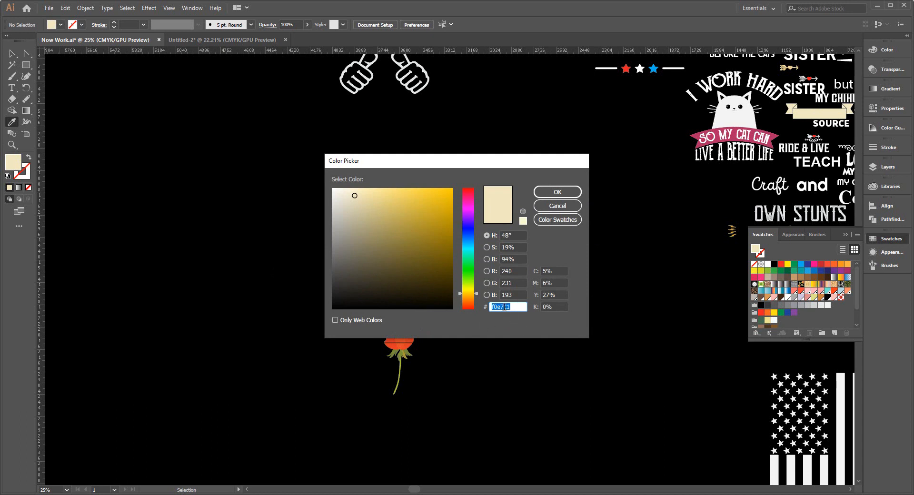
right_click(506, 307)
click(542, 337)
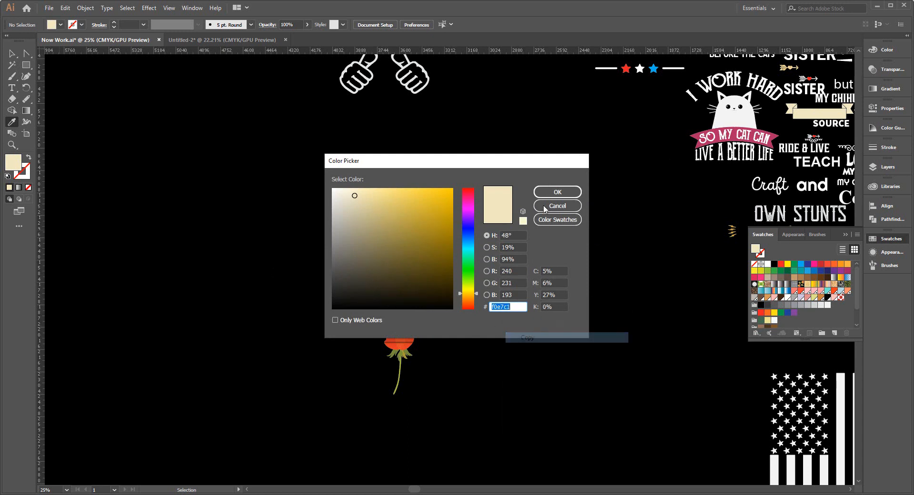
click(556, 193)
click(232, 42)
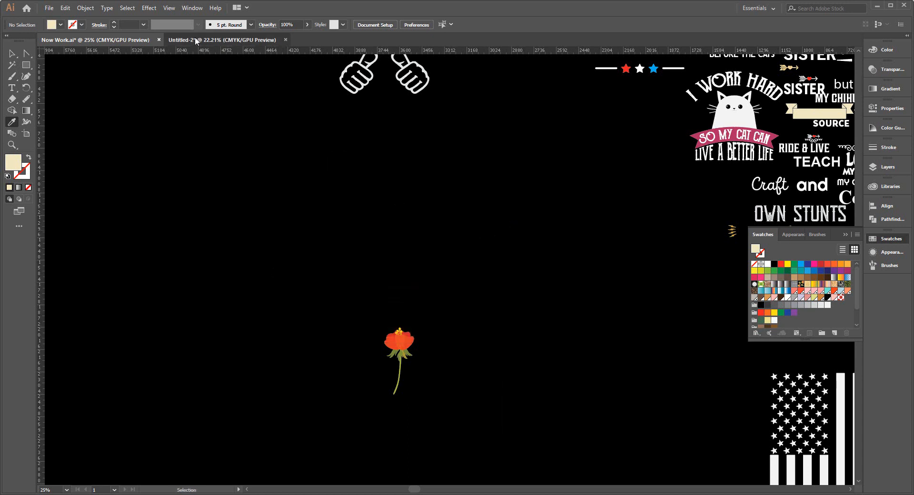
Change the rectangle's fill to the pasted light grey and reposition the rectangle over the artboard
click(12, 53)
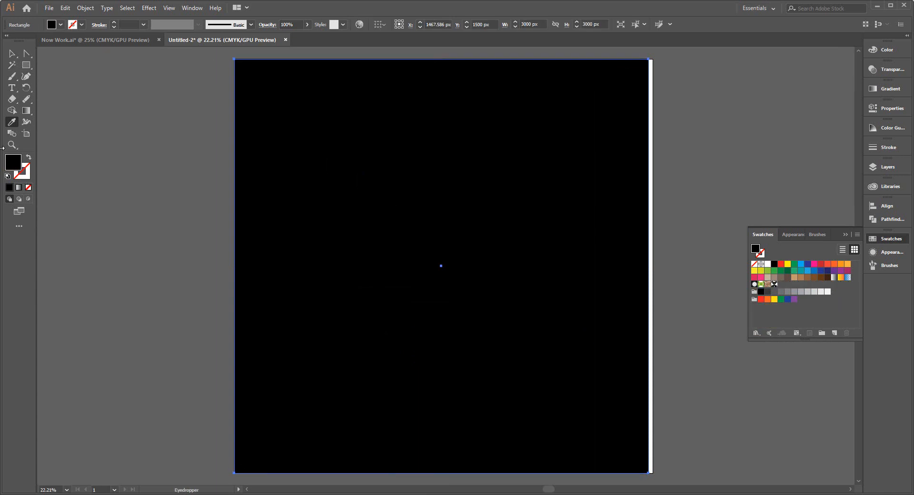
double_click(14, 163)
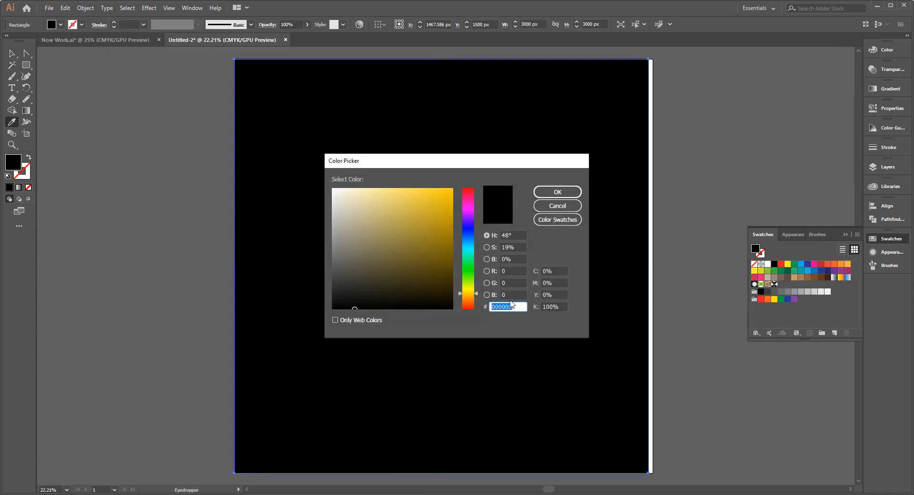
key(ctrl+v)
click(557, 192)
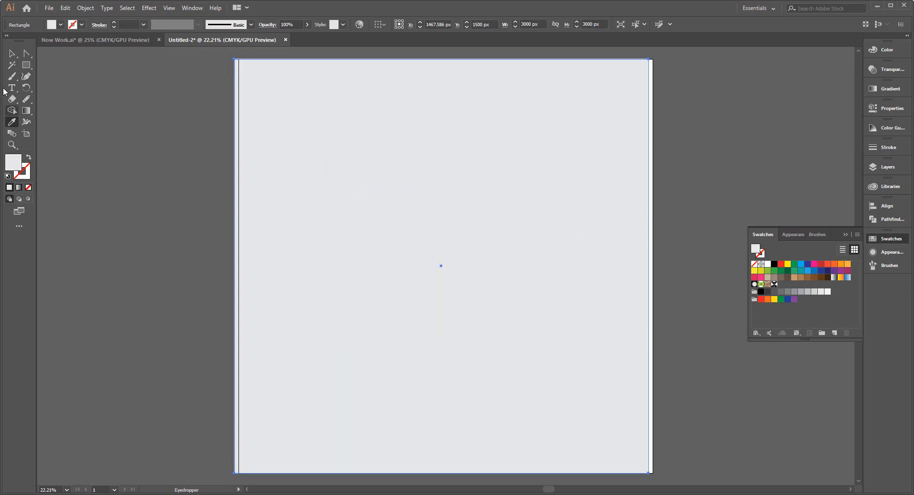
click(11, 54)
drag(438, 236, 447, 237)
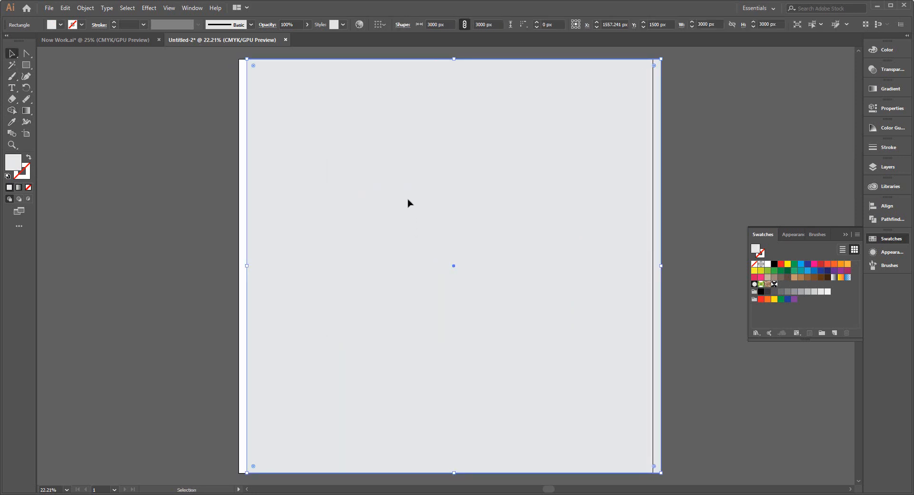
mouse_move(408, 203)
mouse_down()
mouse_move(527, 244)
mouse_move(425, 224)
mouse_move(409, 203)
mouse_up()
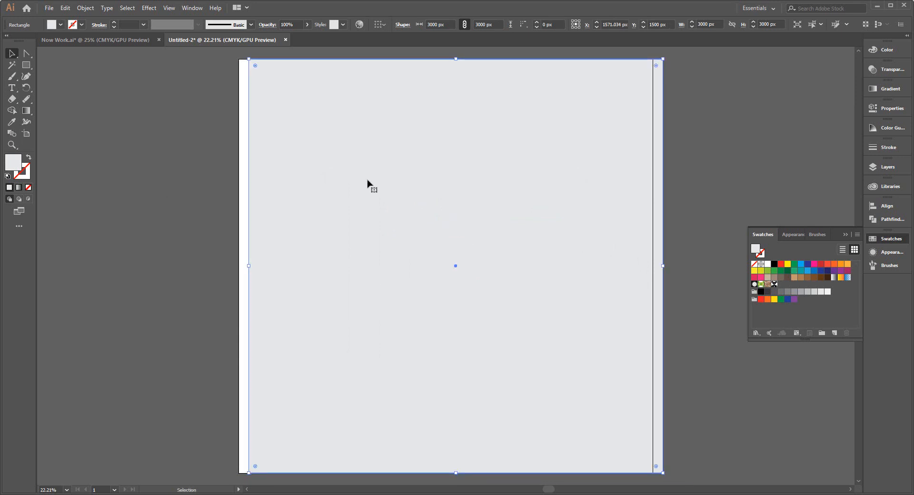
drag(368, 181, 428, 210)
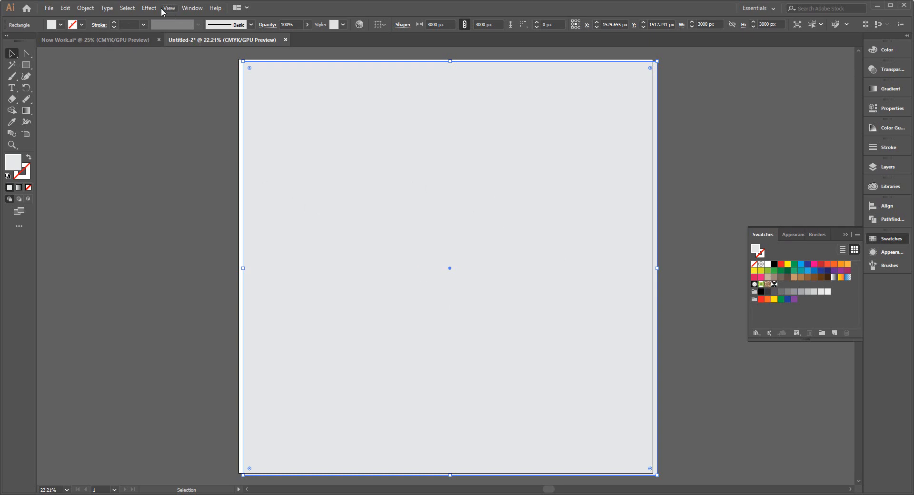
Add a second fill to the rectangle's appearance and apply the tree pattern swatch to it
click(190, 8)
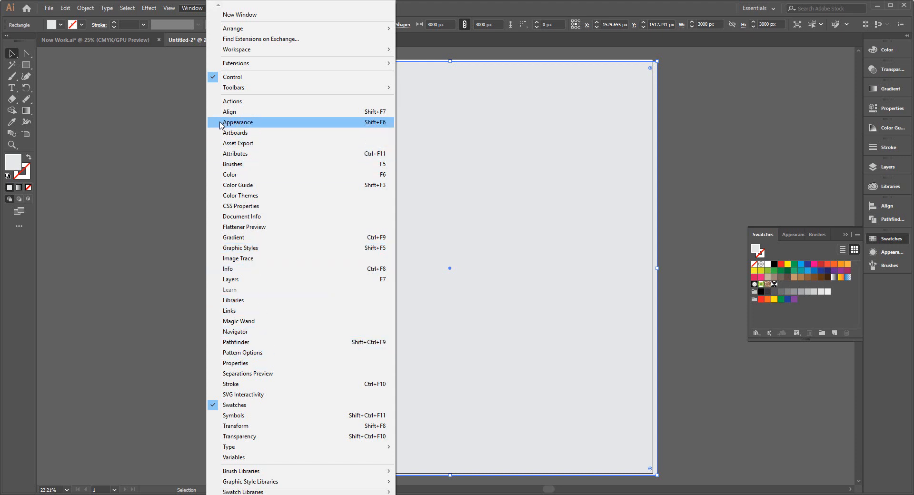
click(237, 122)
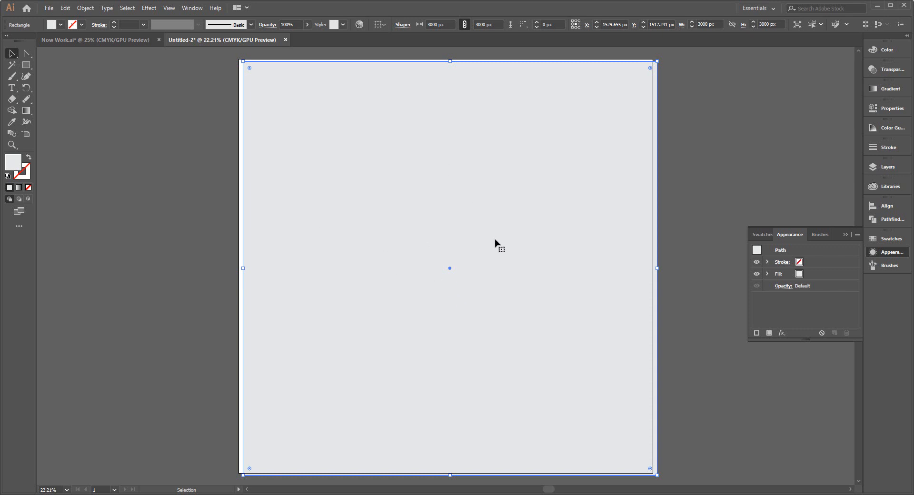
click(769, 334)
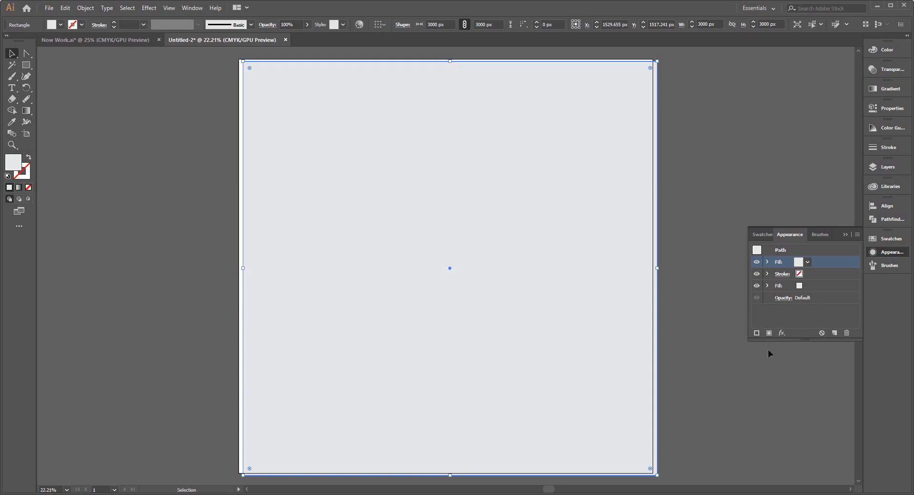
click(762, 234)
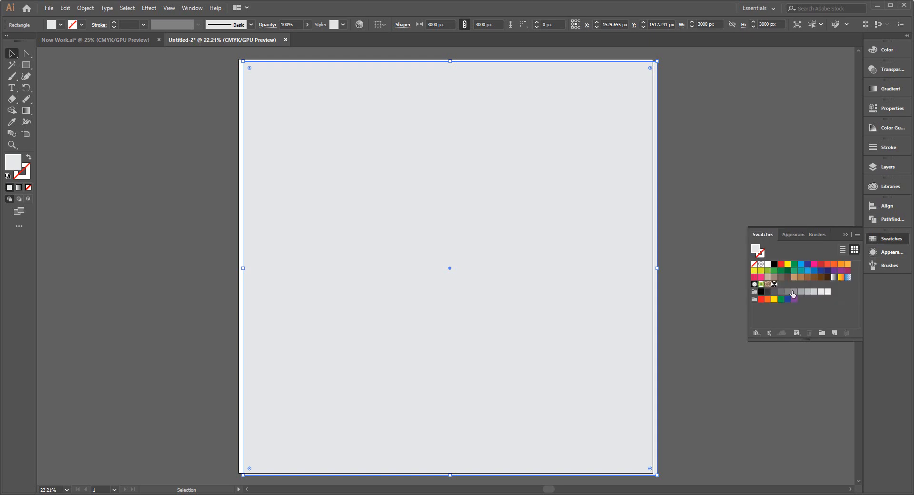
click(775, 285)
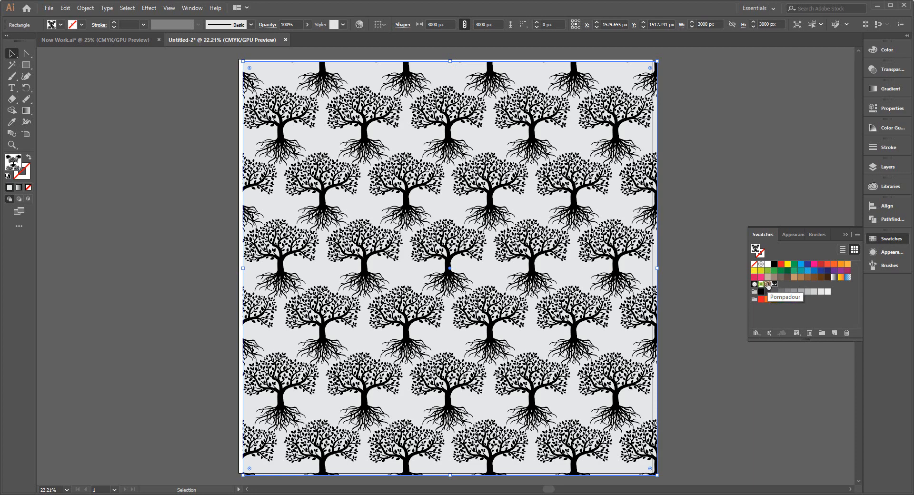
Try the Pompadour and green foliage pattern swatches on the rectangle, and reapply the tree pattern
click(768, 285)
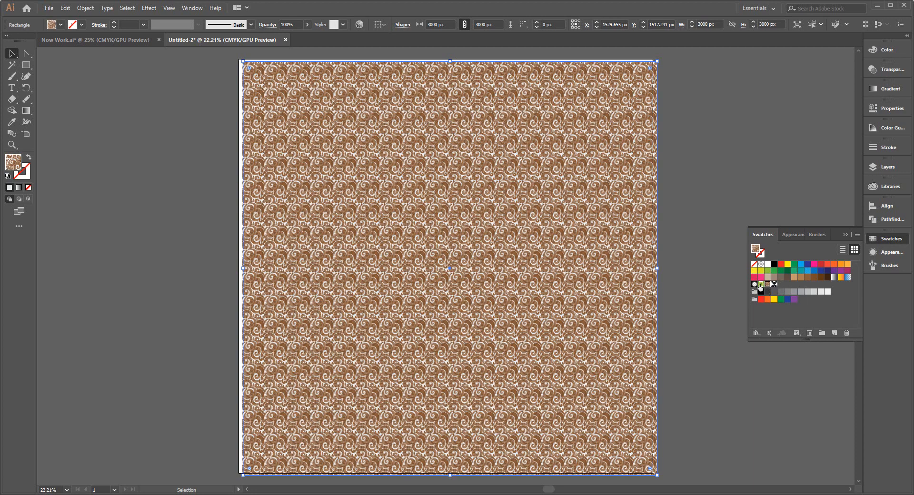
click(761, 284)
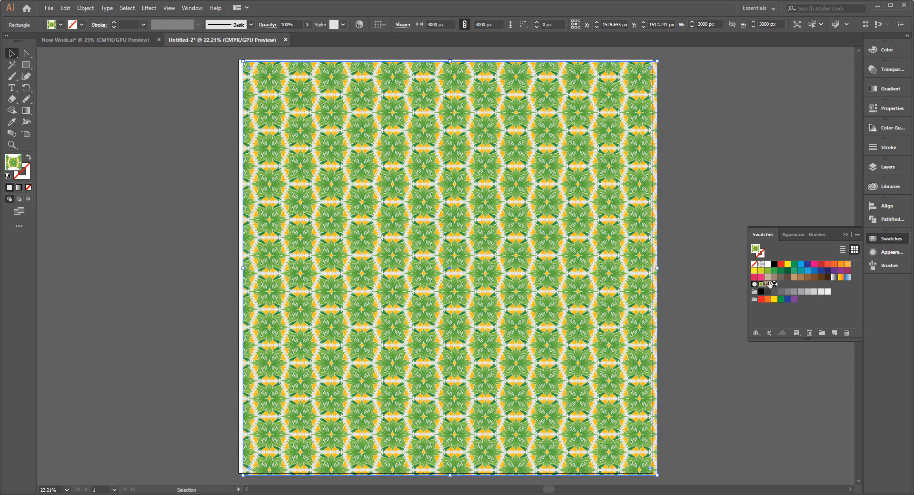
click(775, 284)
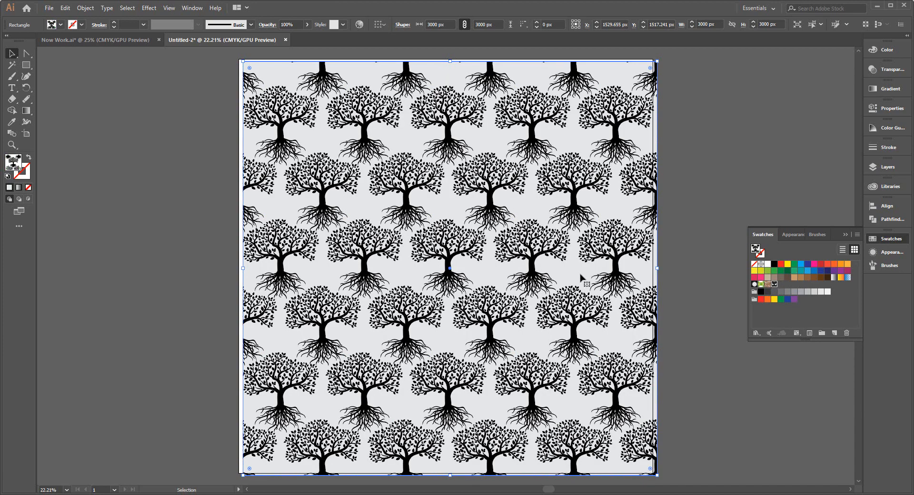
Delete the tree-patterned rectangle and copy the red-orange flower from the Now Work document onto the Untitled-2 artboard
key(Delete)
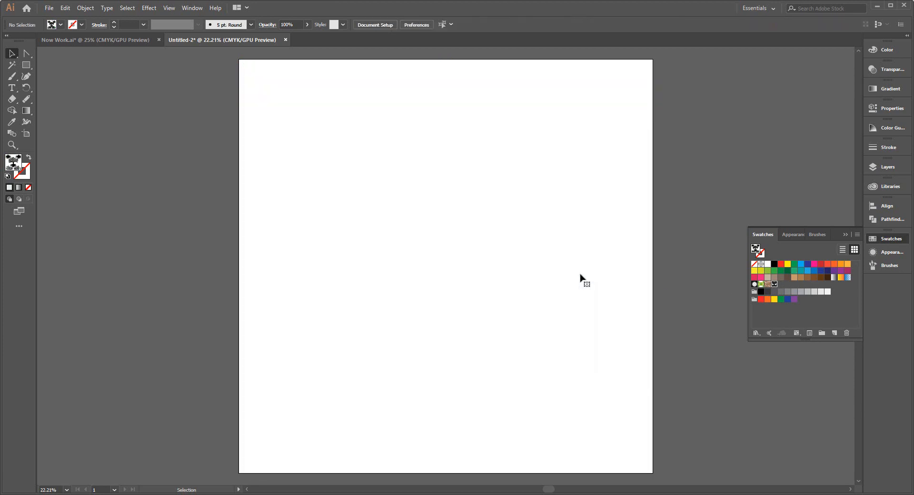
click(92, 38)
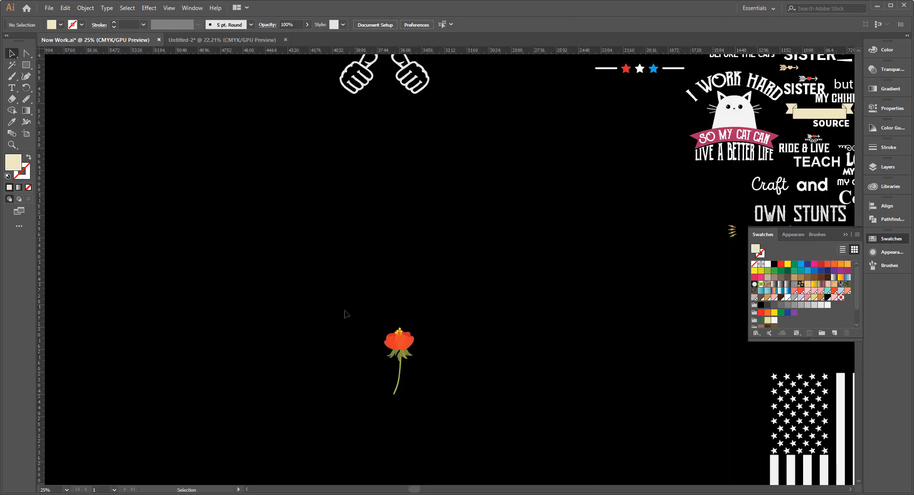
drag(326, 307, 525, 481)
drag(400, 330, 405, 228)
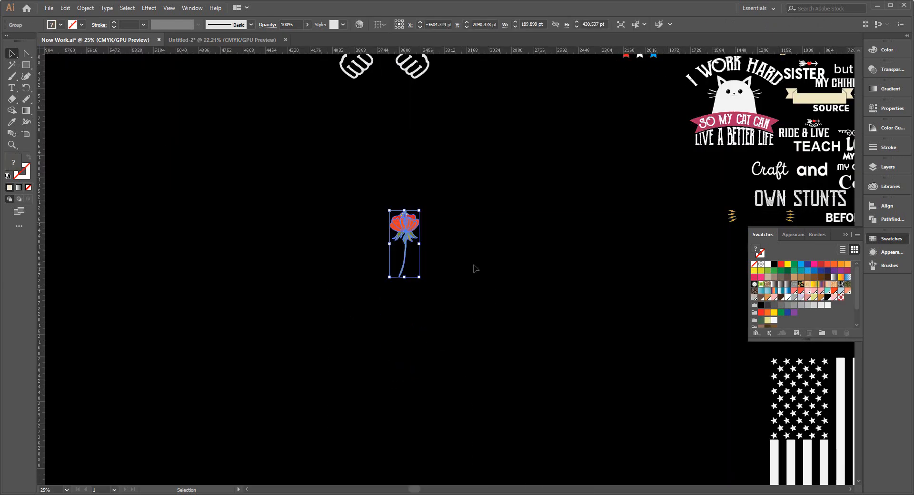
drag(370, 186, 477, 281)
click(222, 40)
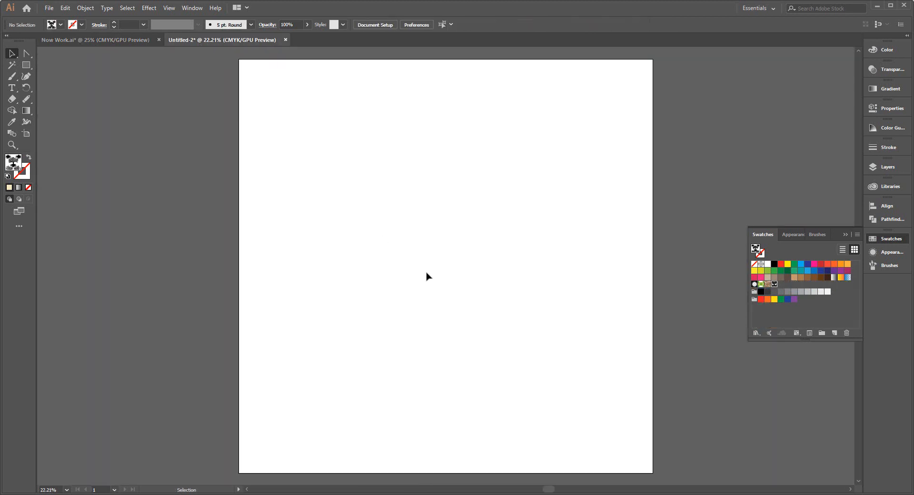
key(a)
key(ctrl+v)
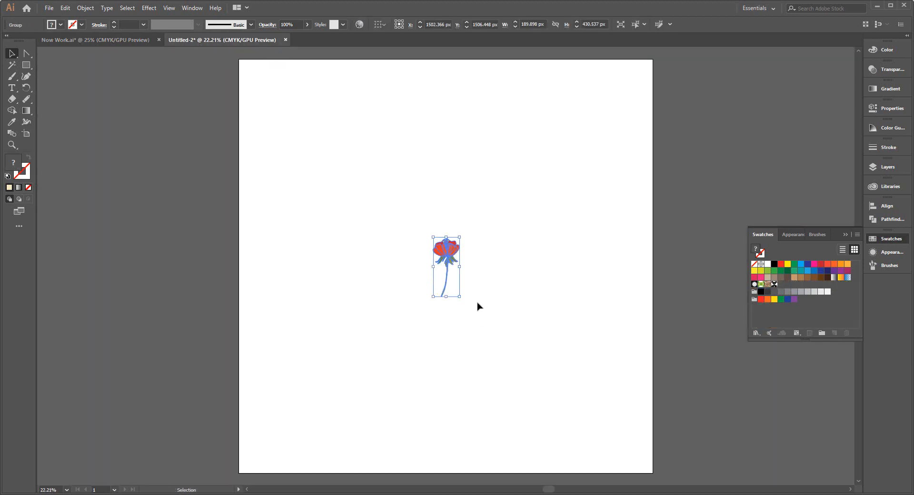
Make a new pattern from the red-orange flower on the artboard
drag(348, 201, 581, 379)
drag(386, 216, 479, 329)
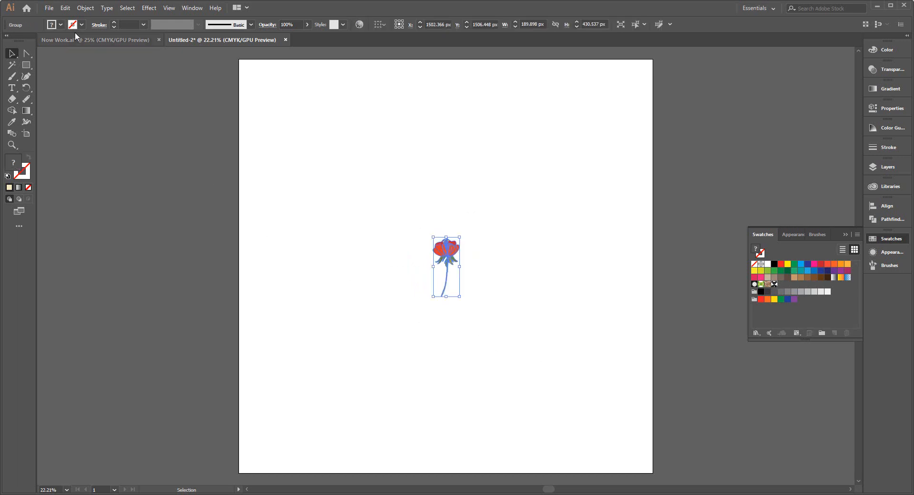
click(84, 8)
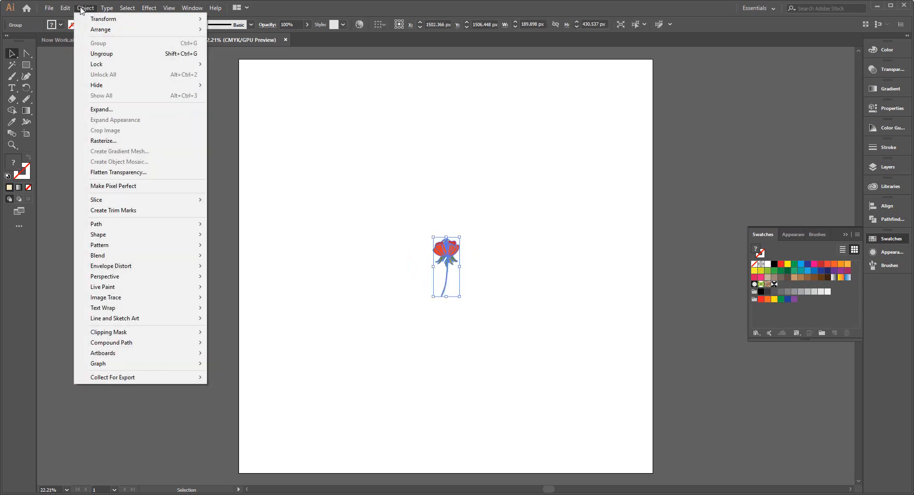
mouse_move(133, 250)
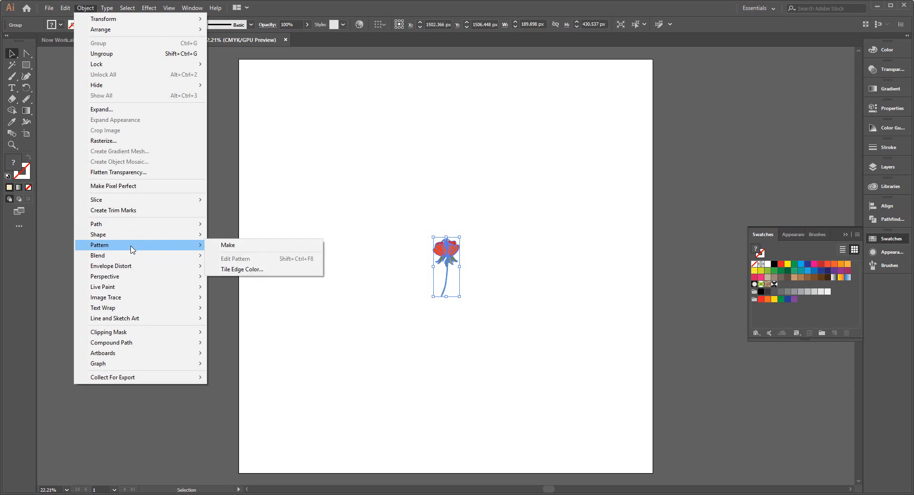
click(257, 251)
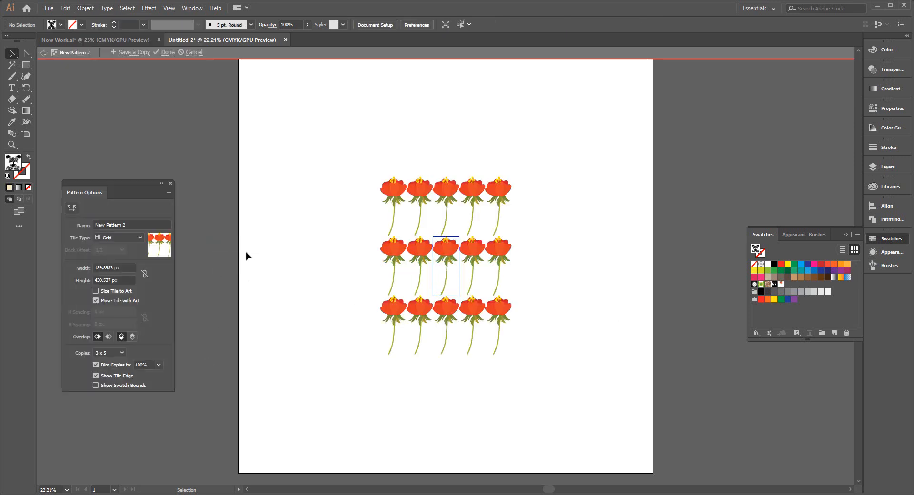
Try the Brick by Row and Hex by Column tile types for the flower pattern, and settle on Brick by Column
click(121, 236)
click(127, 261)
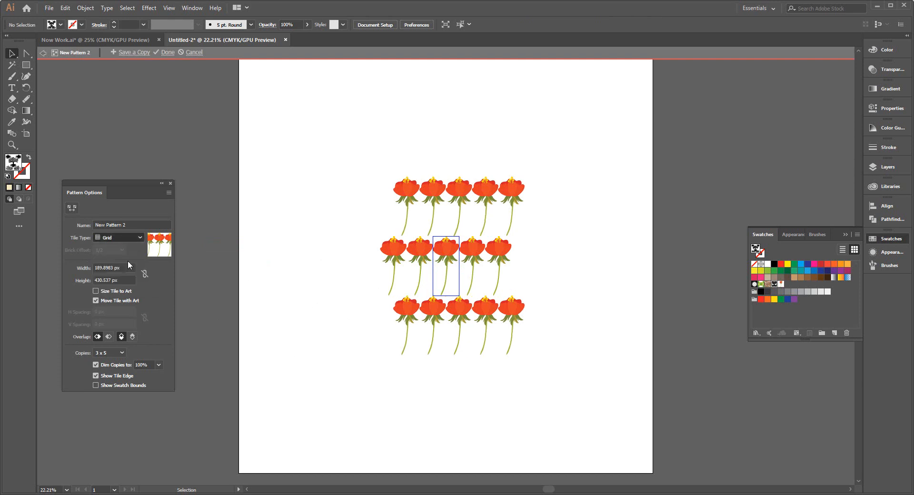
click(110, 236)
click(125, 277)
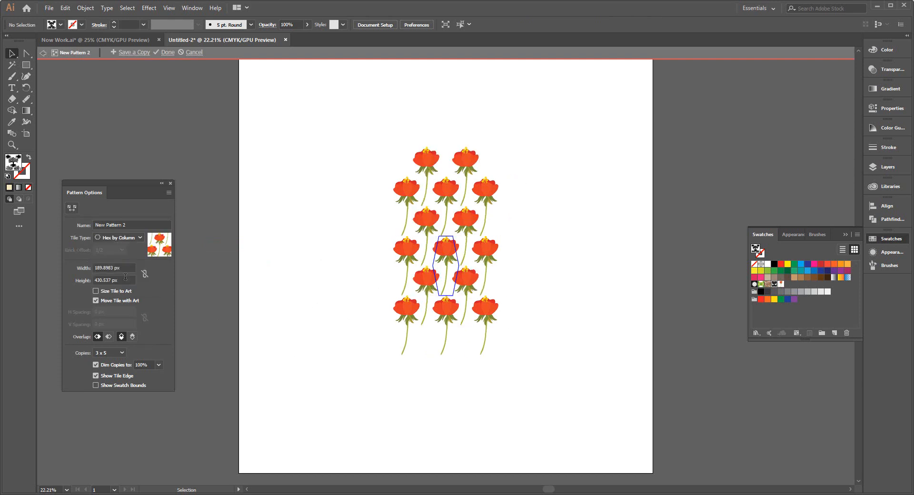
click(121, 237)
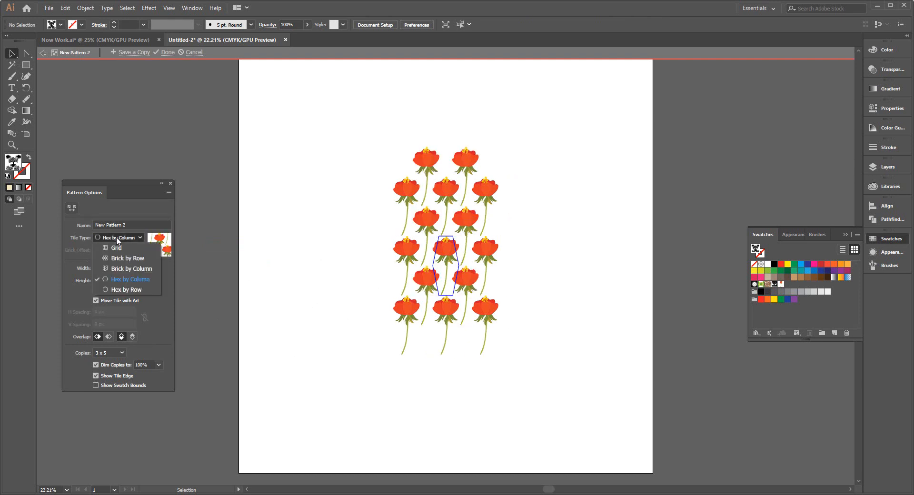
click(118, 268)
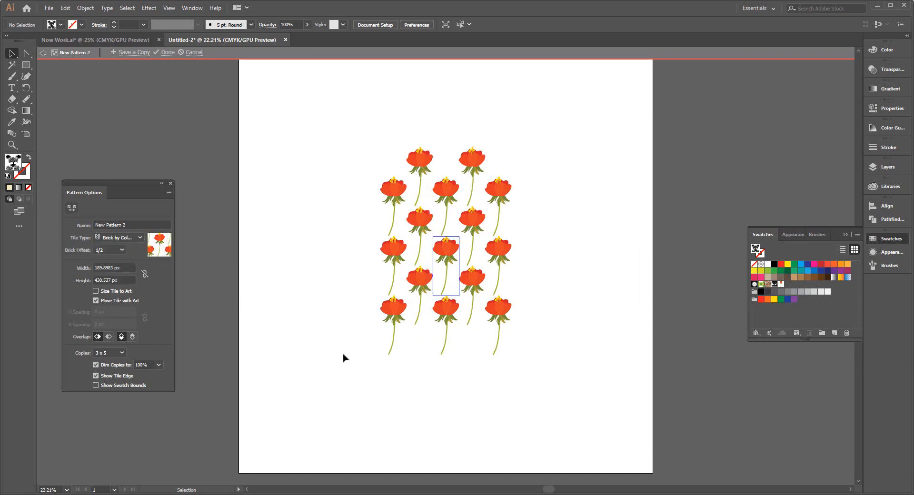
Preview the flower pattern with 7 x 7 copies and finish editing the pattern
click(107, 353)
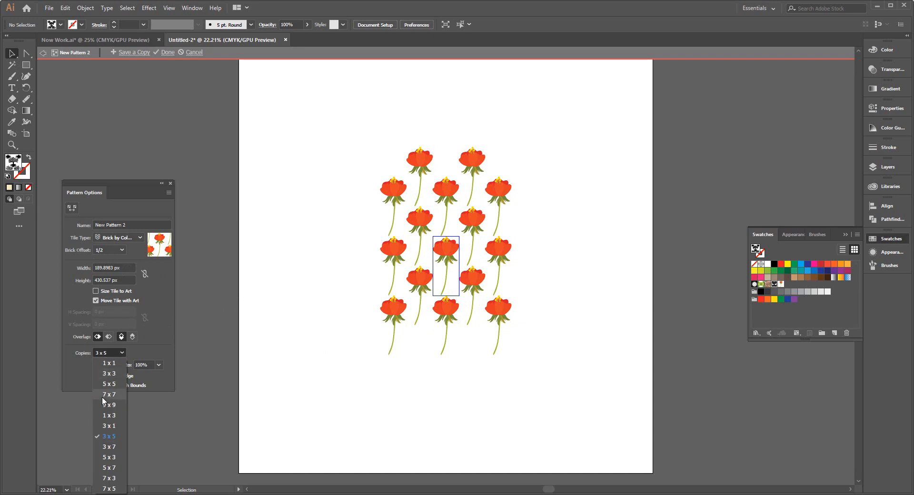
click(104, 396)
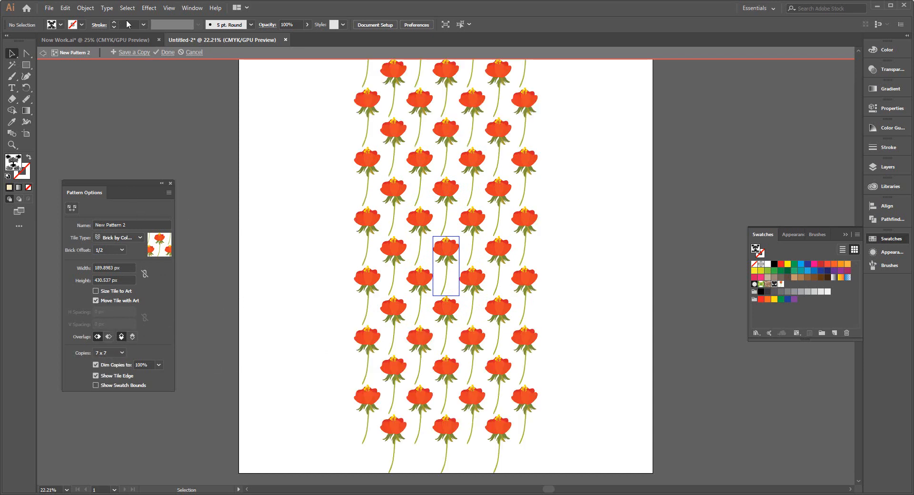
click(167, 52)
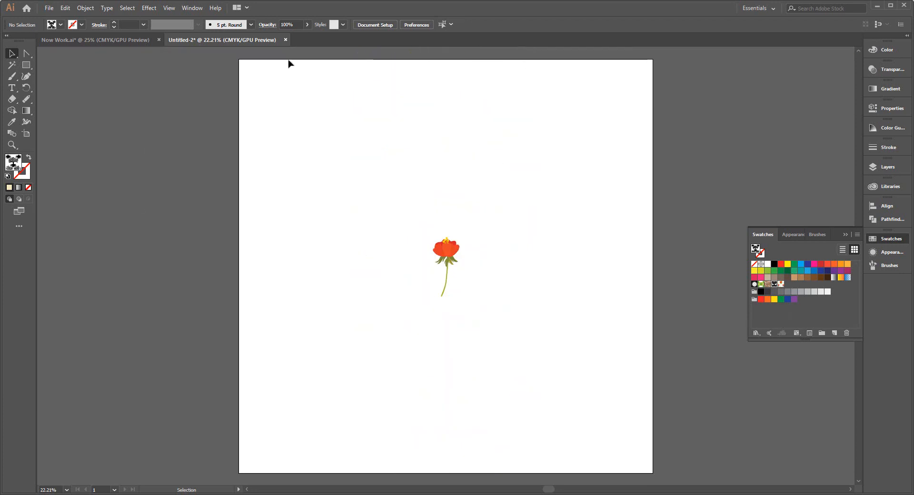
Delete the original flower from the Untitled-2 artboard
click(794, 233)
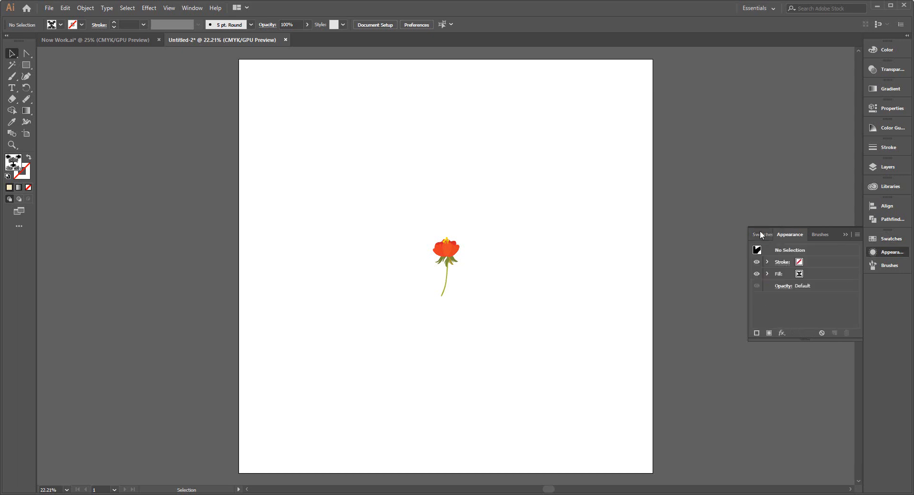
click(762, 235)
drag(373, 214, 543, 420)
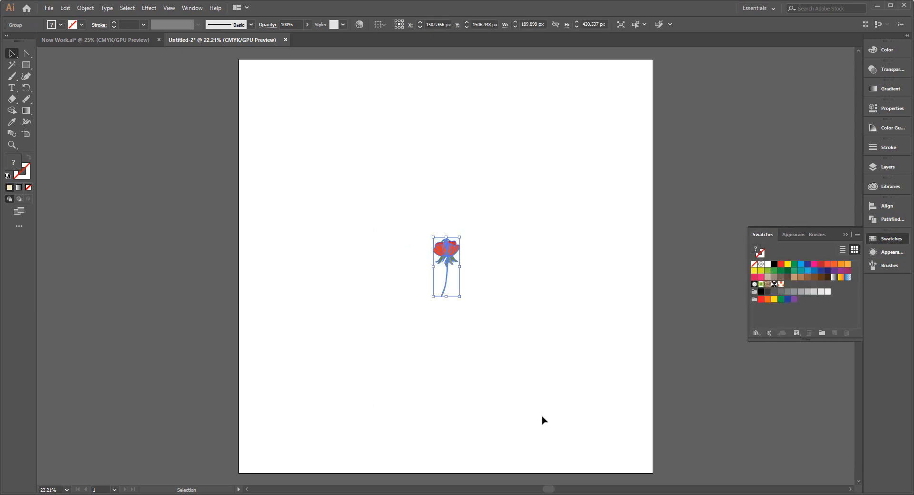
key(Delete)
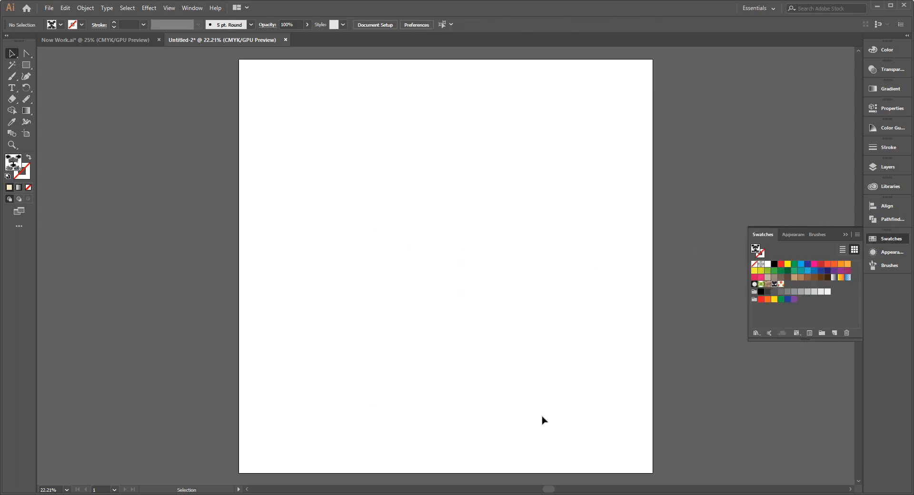
double_click(14, 163)
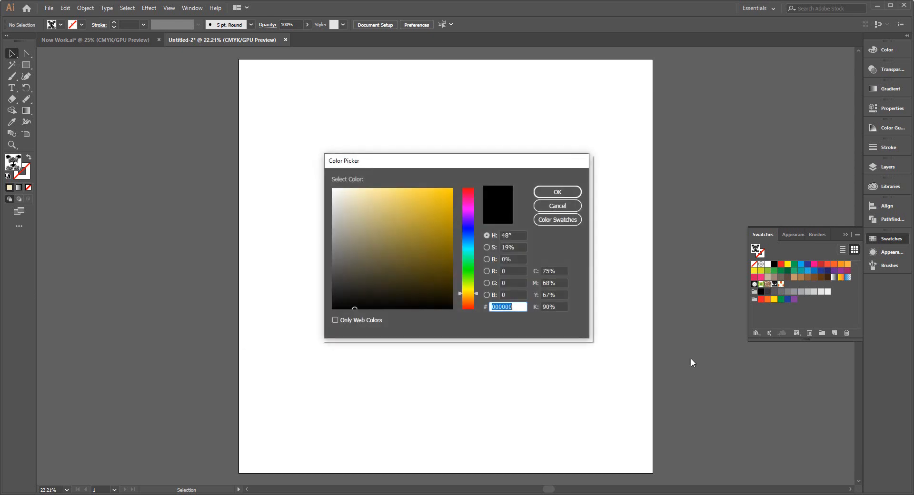
text(<!-- Ge)
key(BackSpace)
key(BackSpace)
key(BackSpace)
key(BackSpace)
key(BackSpace)
key(BackSpace)
click(561, 205)
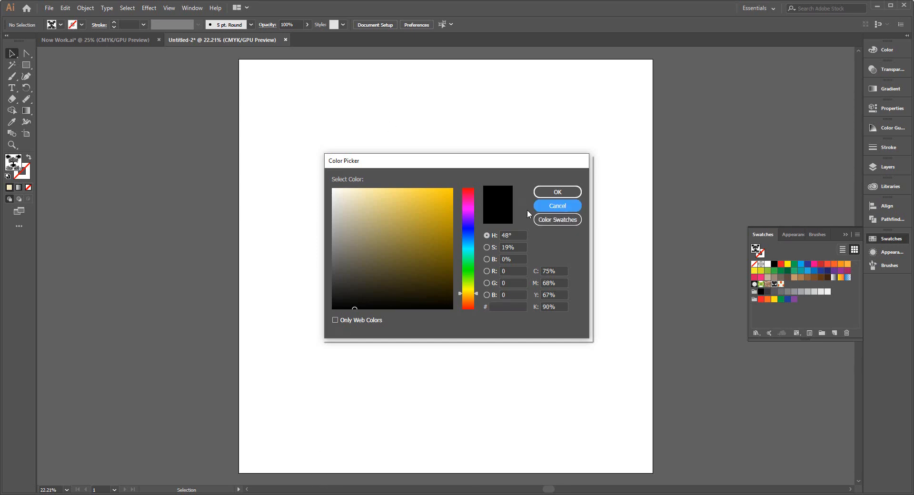
click(563, 208)
Copy the hex code f0e7c1 of the cream banner's fill in the Now Work document, leaving its colour as it is
click(76, 41)
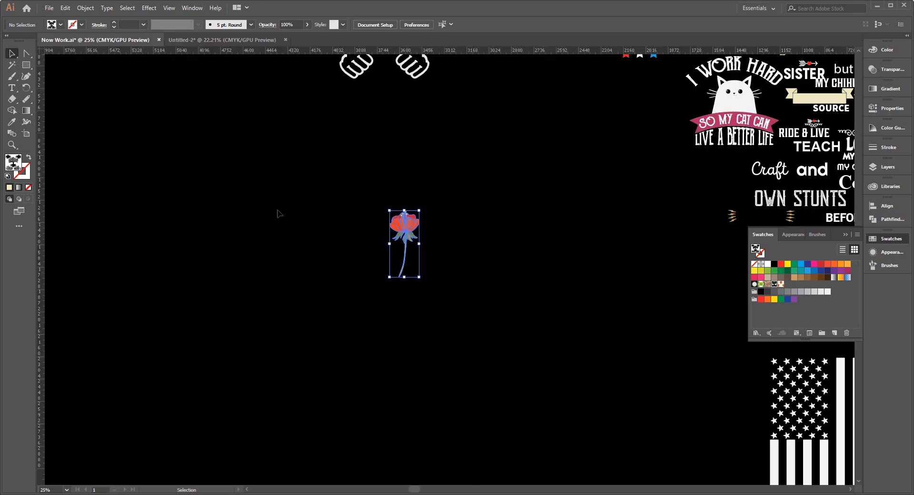
click(812, 99)
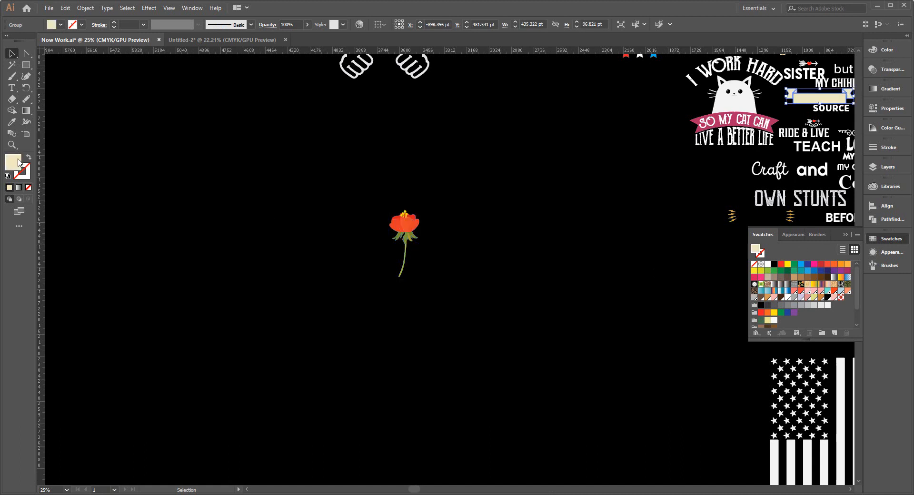
double_click(19, 162)
right_click(495, 305)
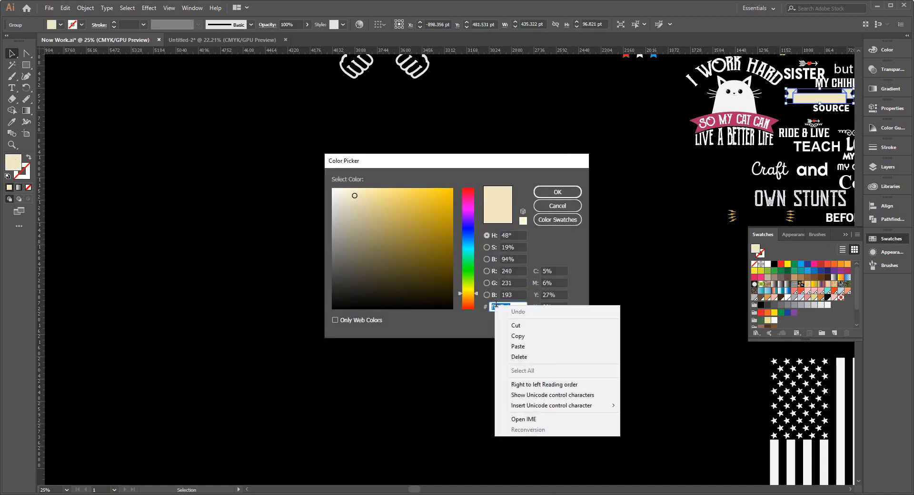
click(528, 331)
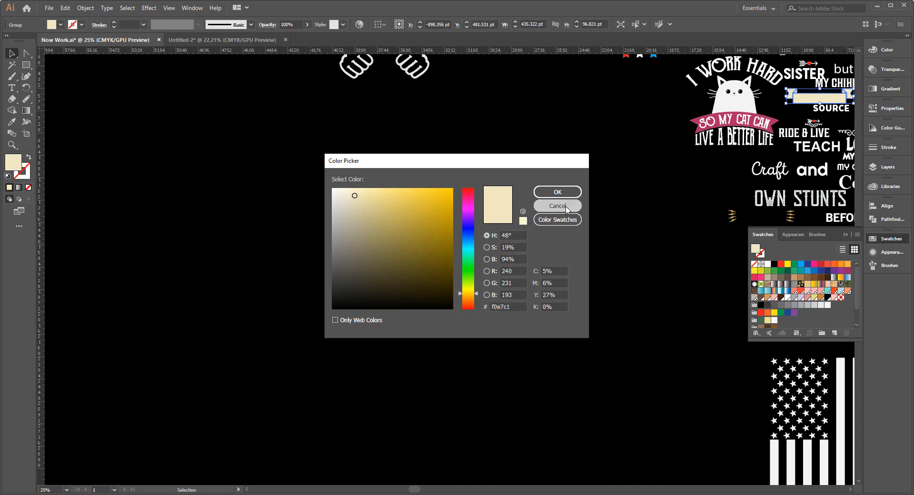
click(557, 205)
Create a 3000 x 3000 px rectangle in the Untitled-2 document and move it over the artboard
click(227, 40)
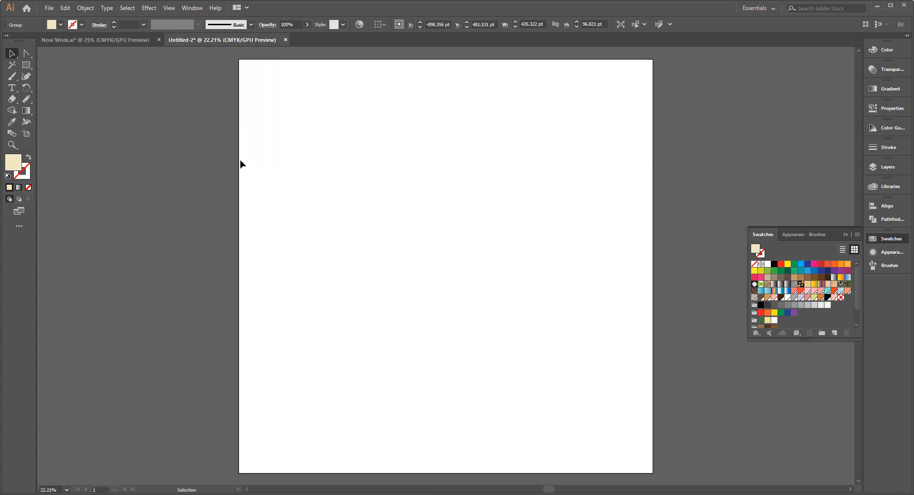
click(26, 65)
click(406, 233)
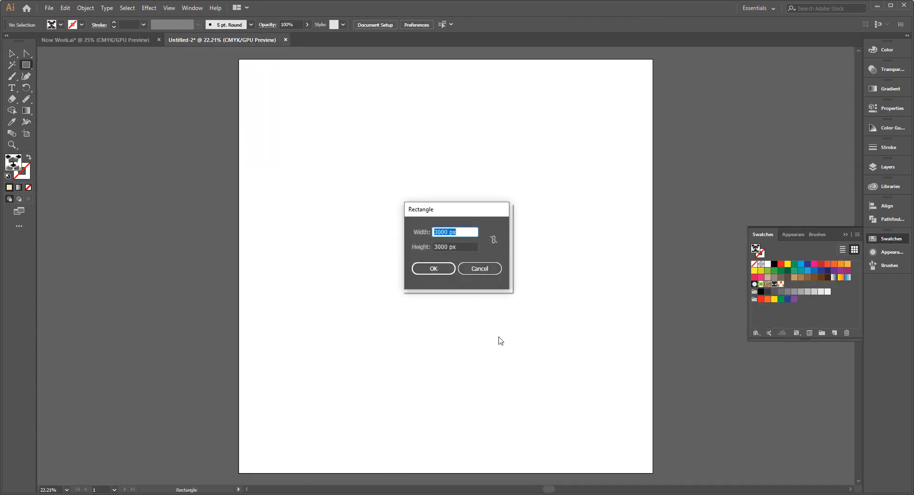
click(431, 269)
click(12, 54)
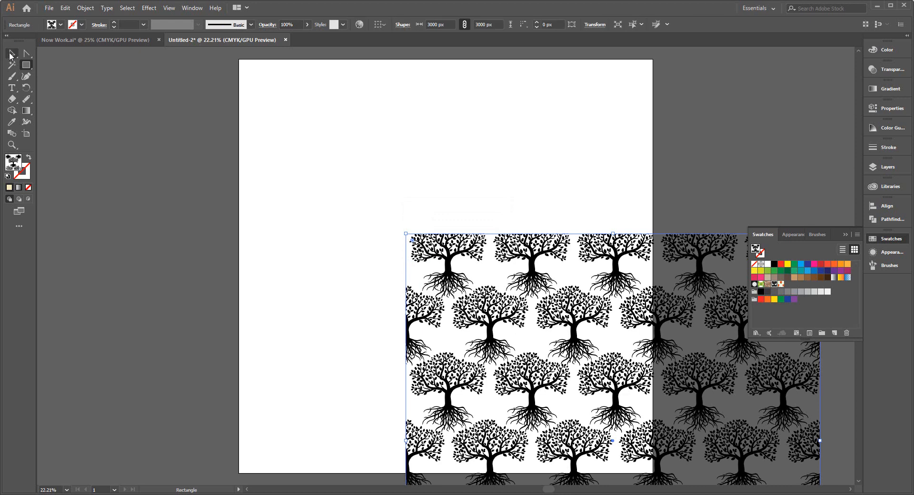
drag(619, 355, 497, 243)
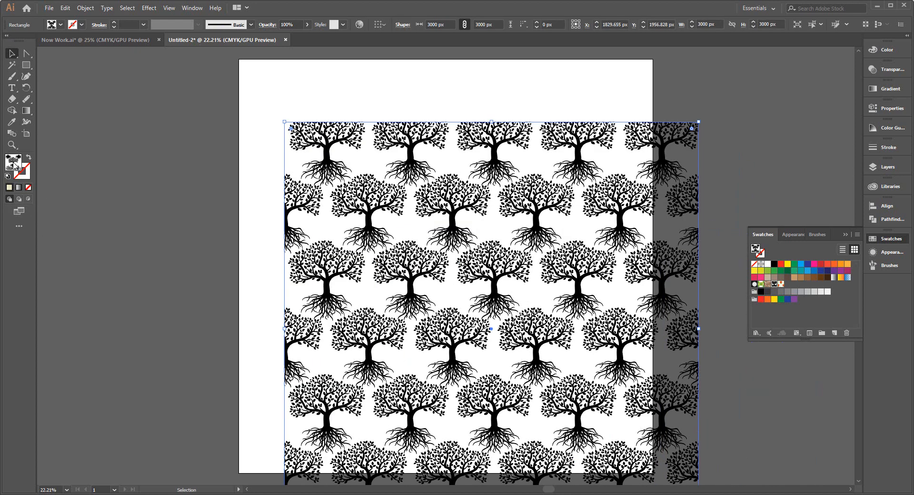
Fill the rectangle with the copied cream colour f0e7c1 and move it closer to the artboard's edges
double_click(14, 161)
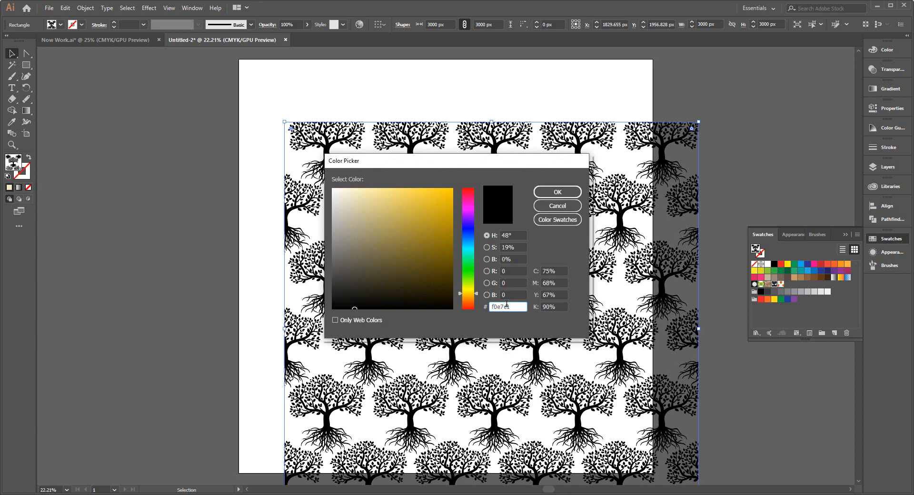
text(f0e7e1)
key(Return)
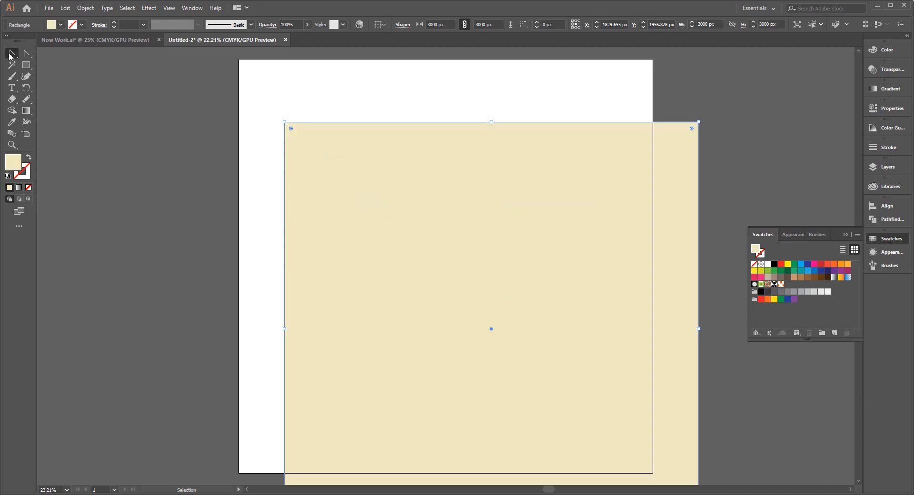
drag(420, 320, 390, 266)
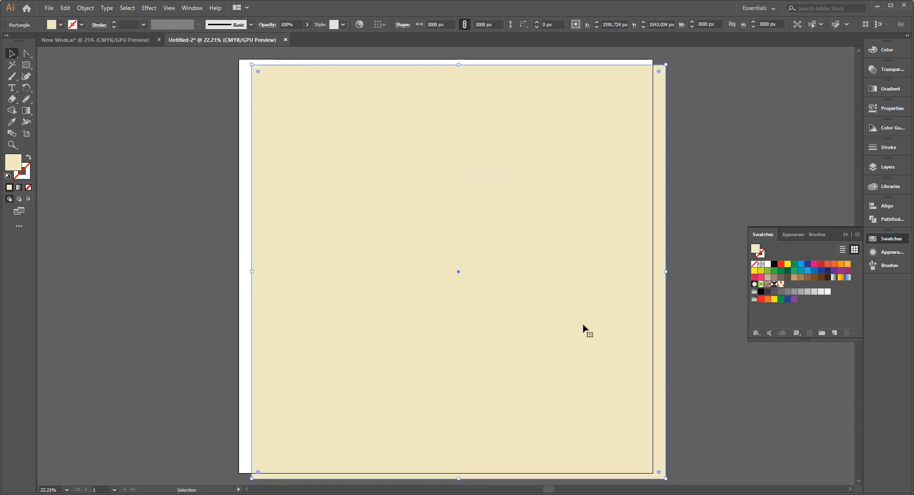
Add a second fill to the cream rectangle's appearance and apply the flower pattern swatch to it
click(794, 235)
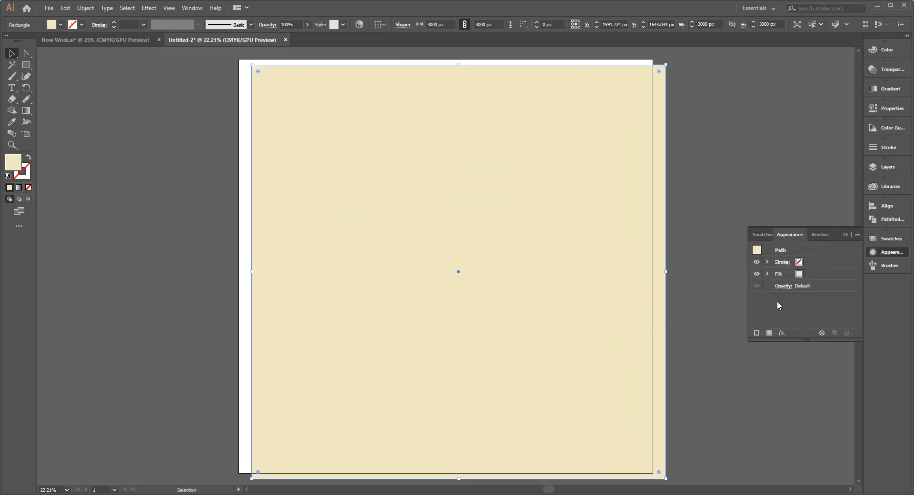
click(770, 333)
click(762, 234)
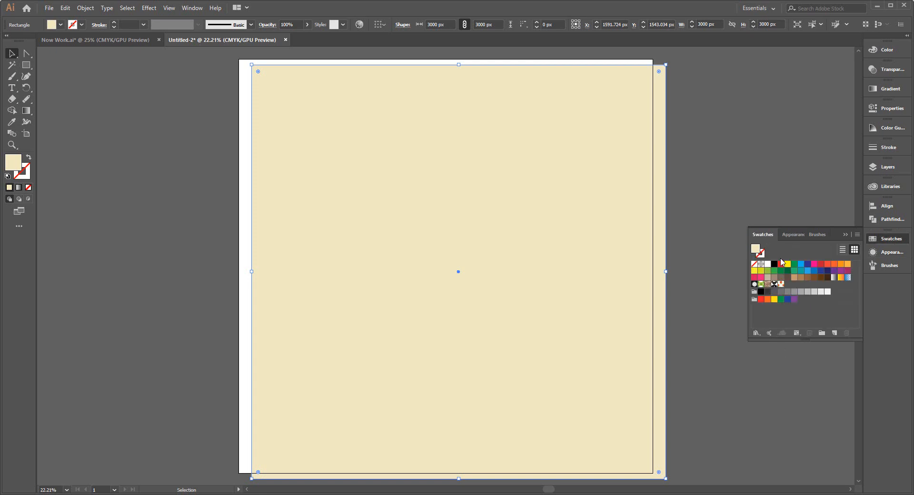
click(781, 284)
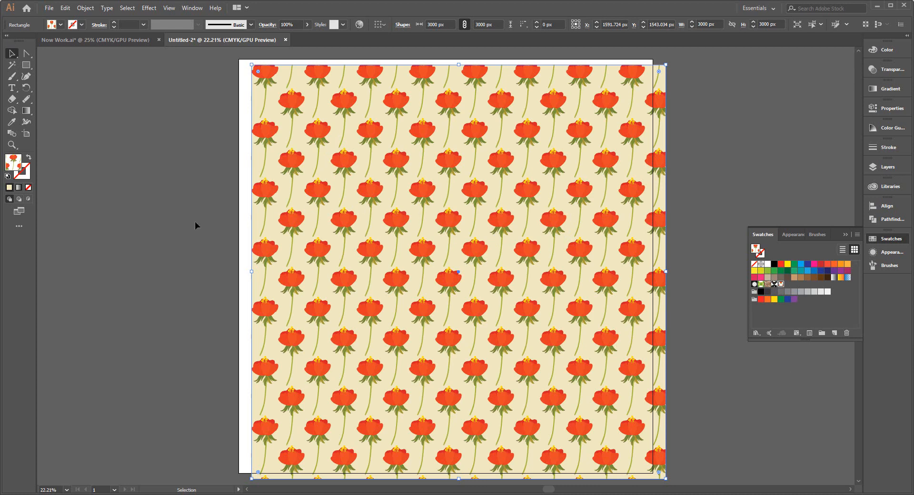
Align the flower-patterned rectangle to the artboard, centred horizontally and vertically
drag(524, 311, 510, 307)
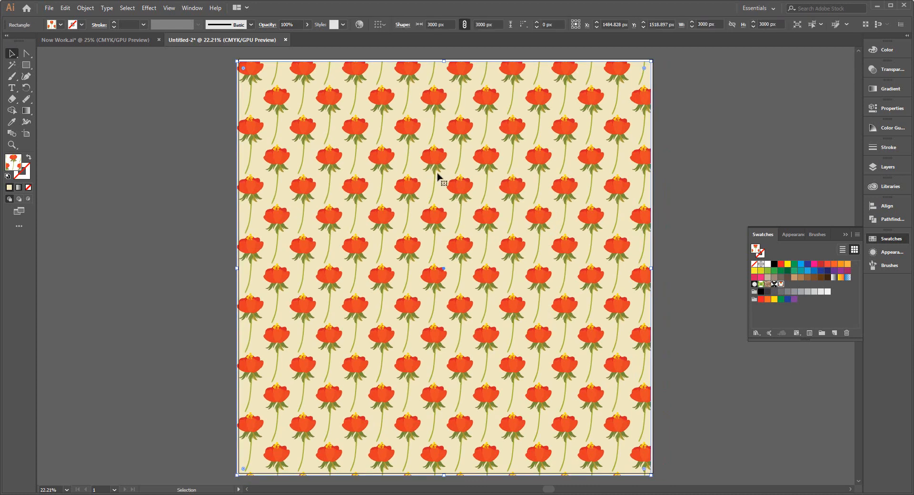
click(381, 25)
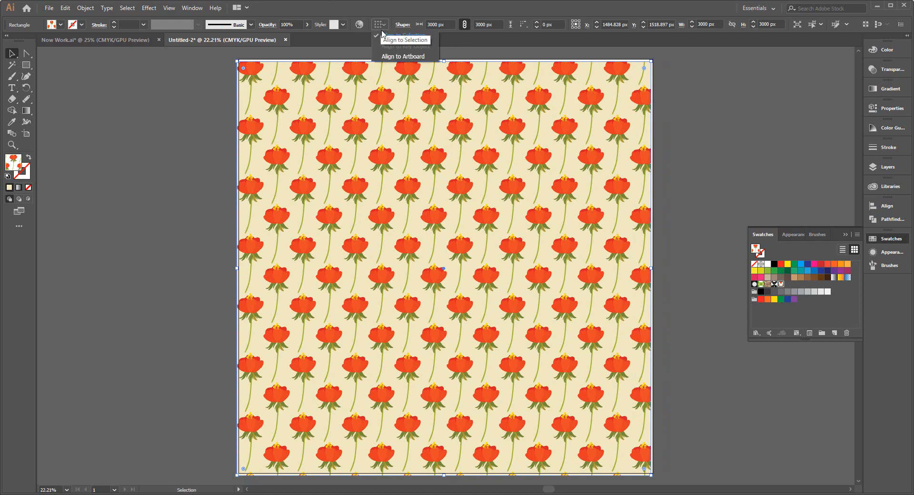
click(400, 59)
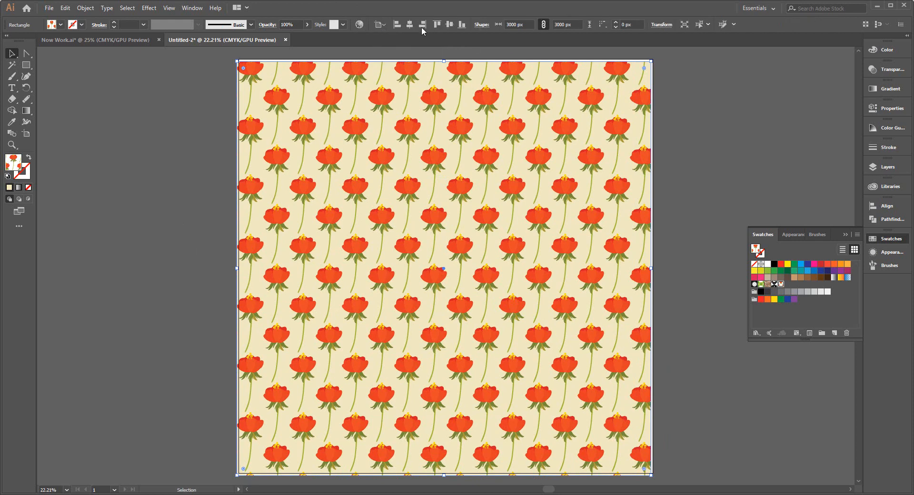
click(410, 24)
click(450, 24)
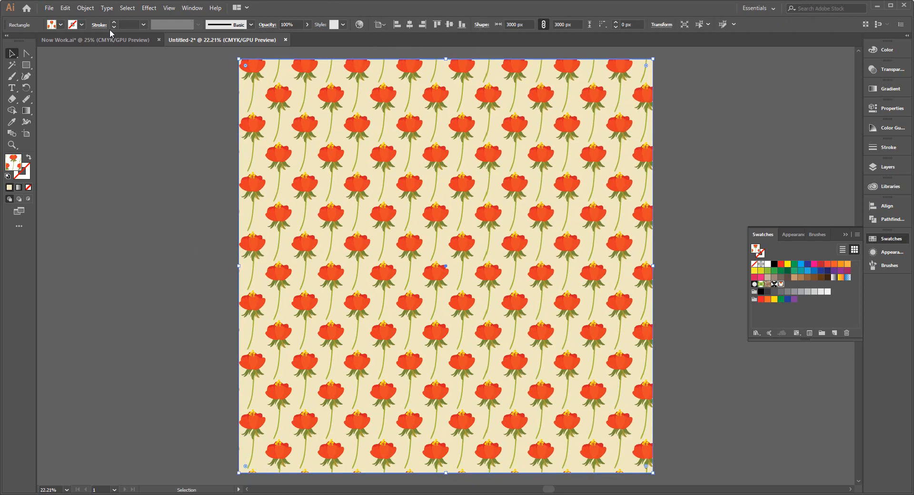
Expand the appearance of the flower-patterned rectangle, then expand its fill into editable artwork
click(86, 7)
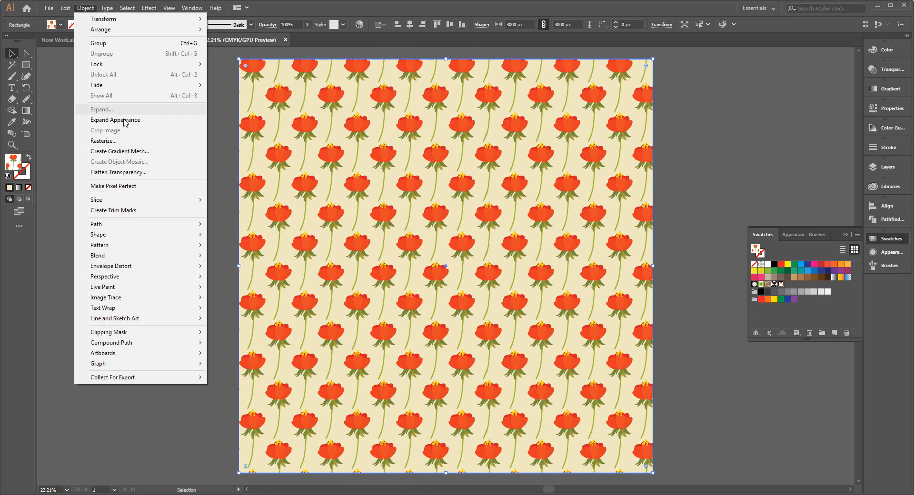
click(124, 123)
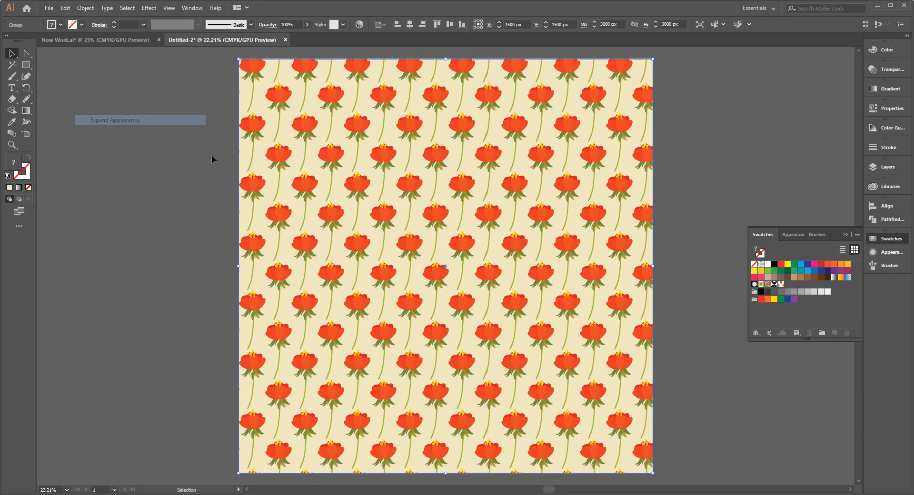
click(86, 8)
click(103, 109)
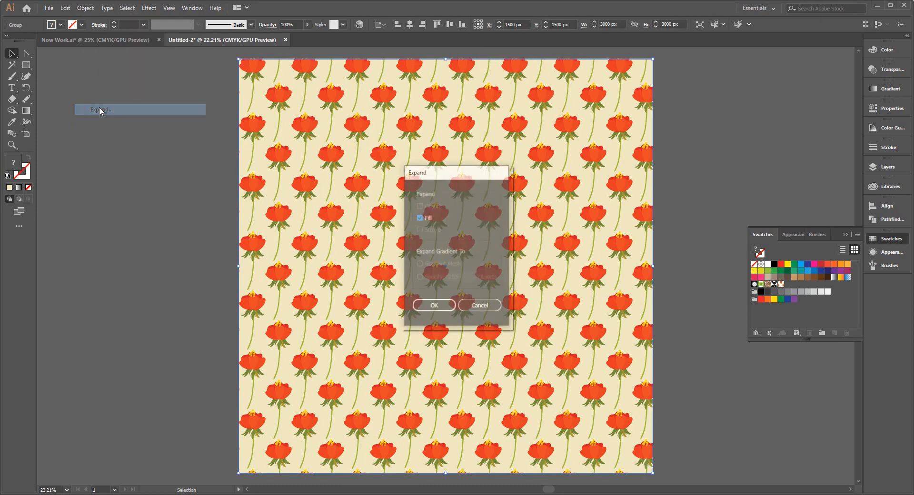
click(434, 308)
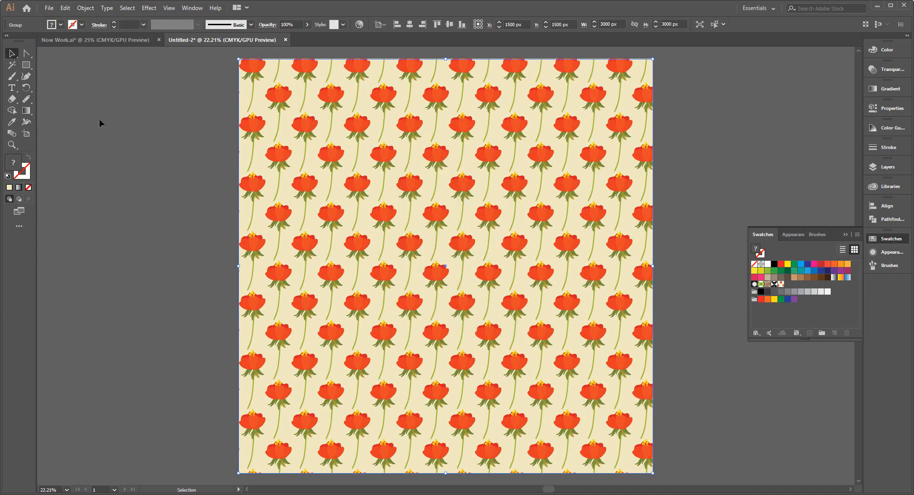
click(91, 8)
click(119, 110)
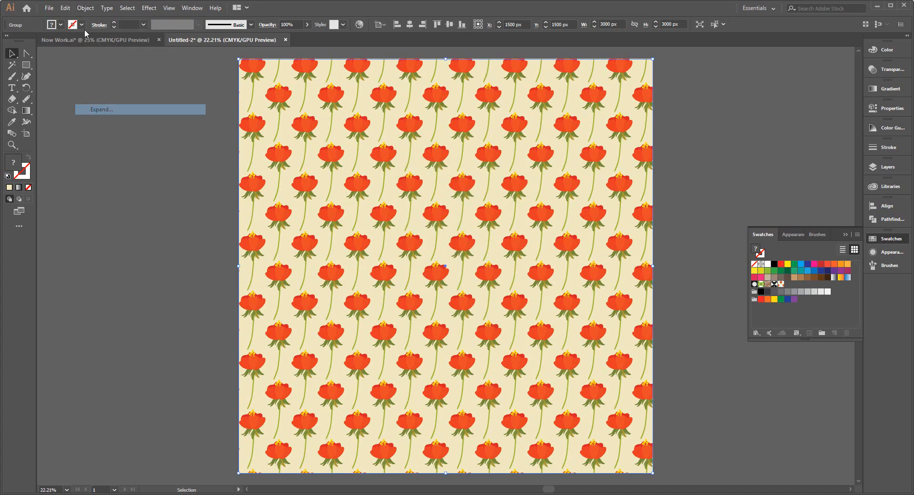
click(86, 7)
click(119, 110)
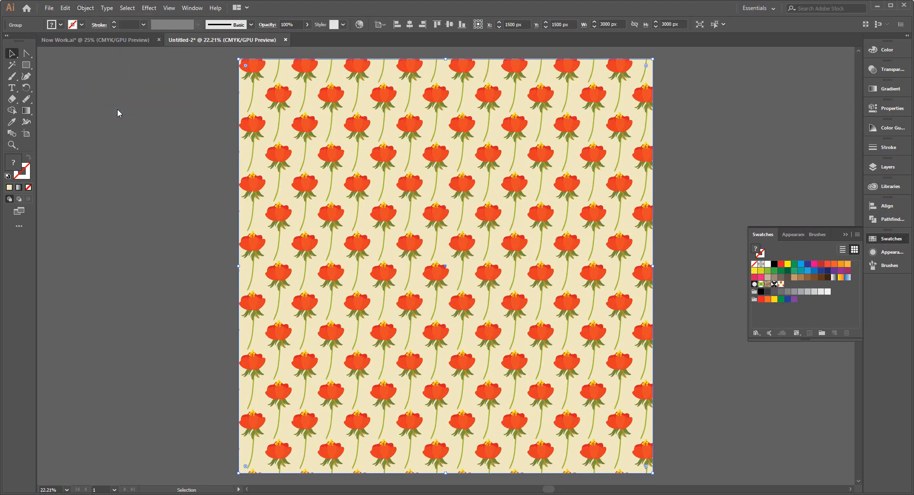
key(ctrl)
click(49, 8)
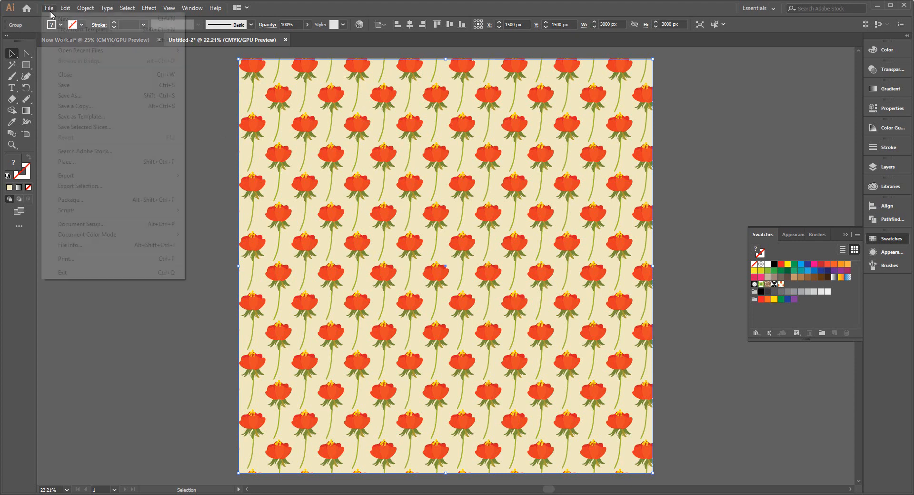
mouse_move(129, 180)
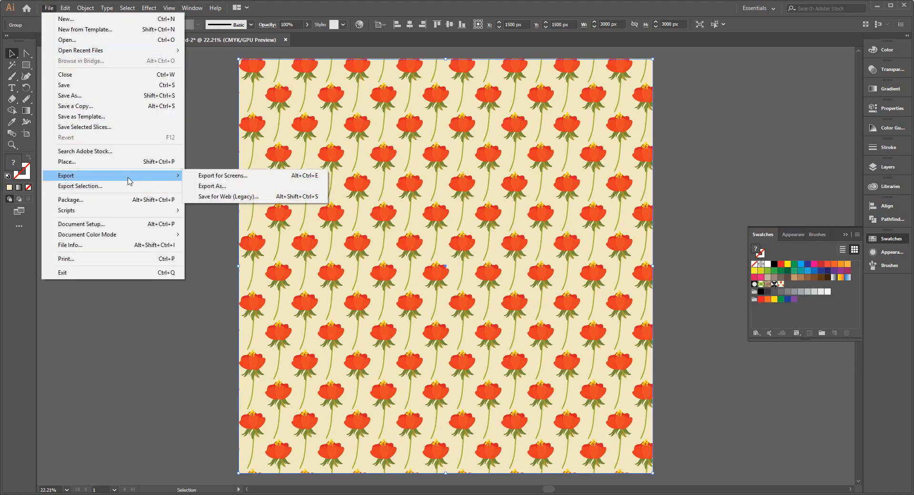
click(255, 187)
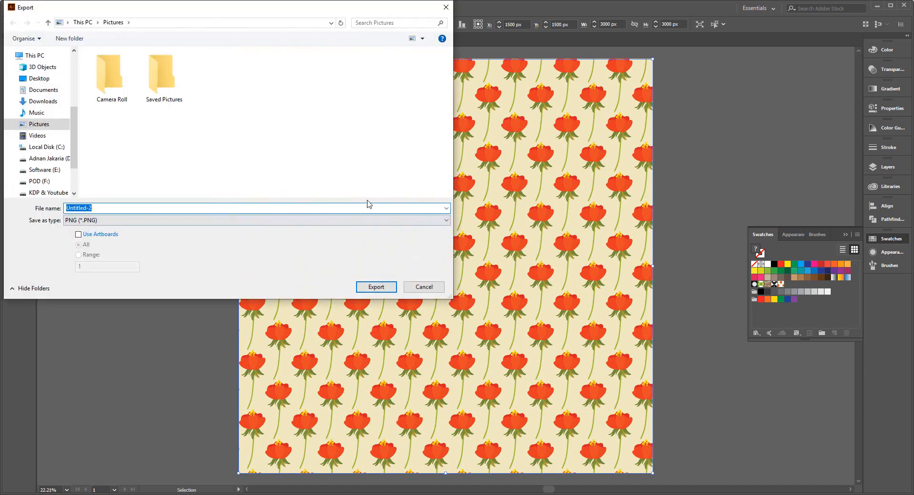
click(90, 222)
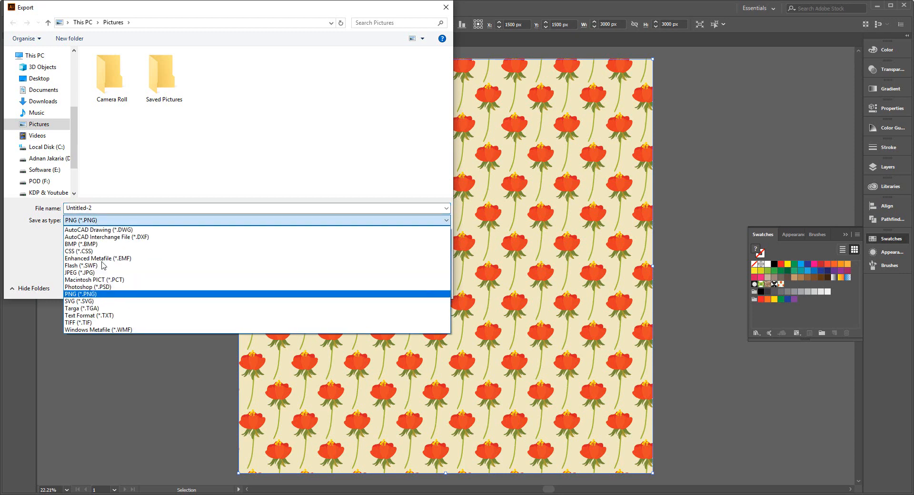
click(91, 294)
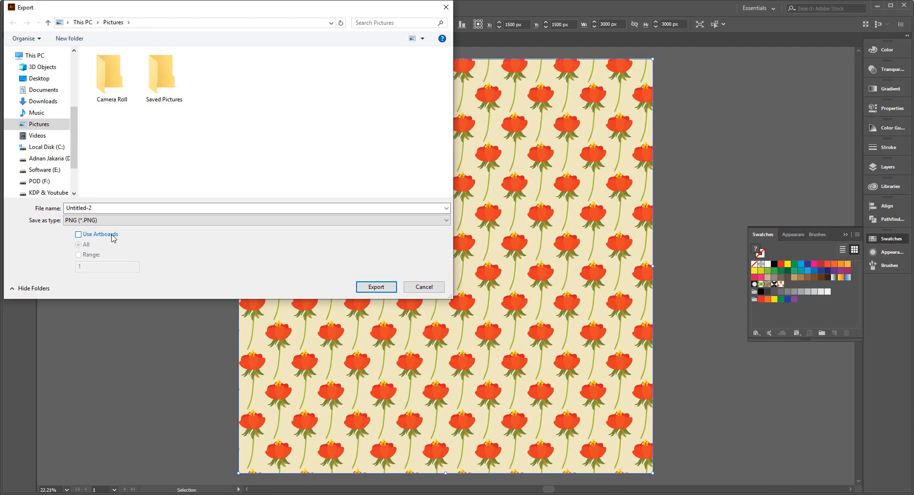
click(446, 8)
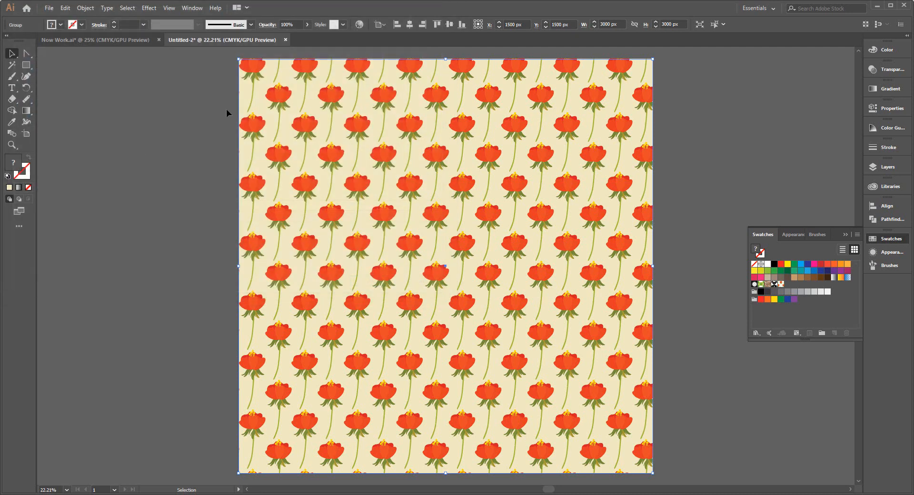
Export the artwork to the Pictures folder as a PNG named Floral Pattern, using the artboards
scroll(209, 257, up, 2)
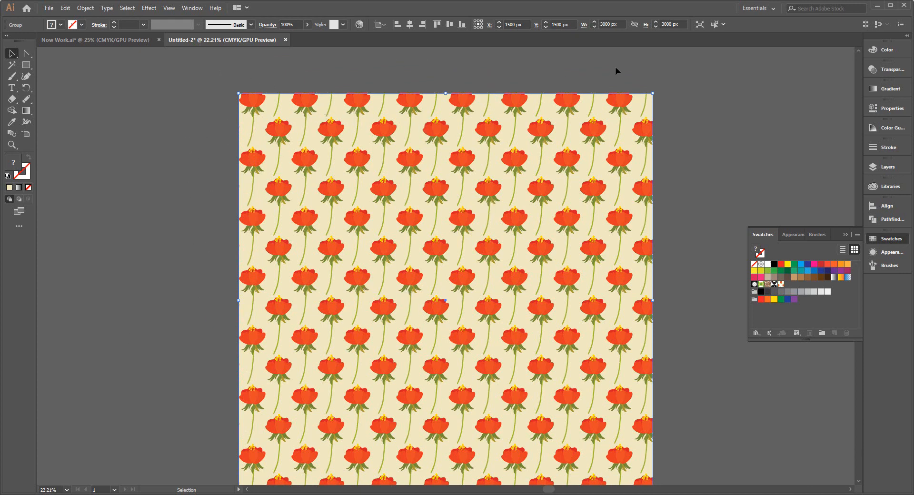
scroll(381, 286, down, 2)
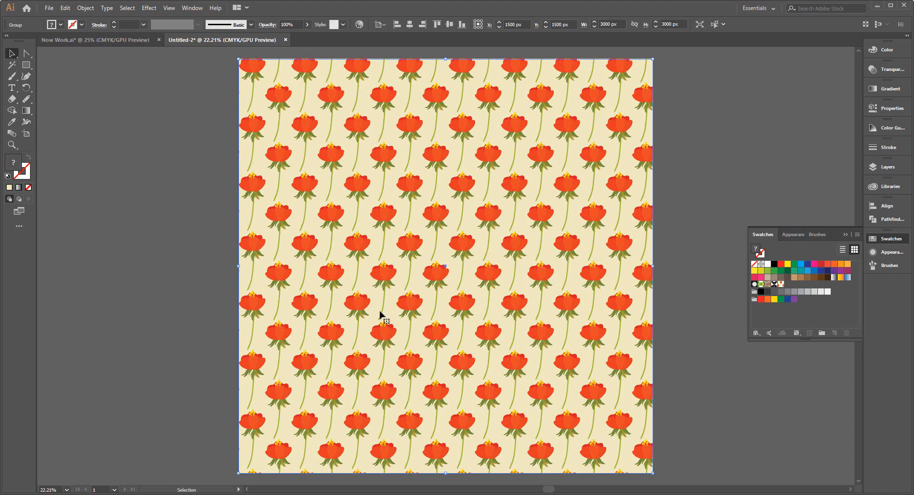
click(49, 8)
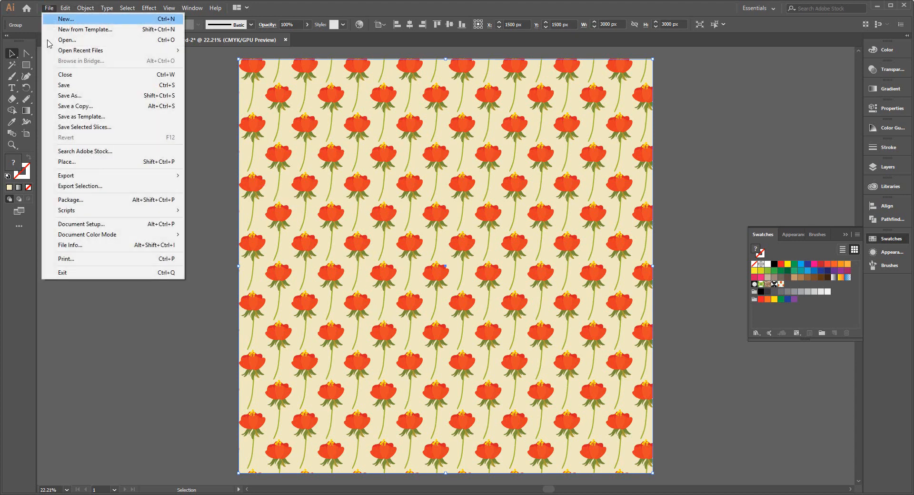
click(210, 187)
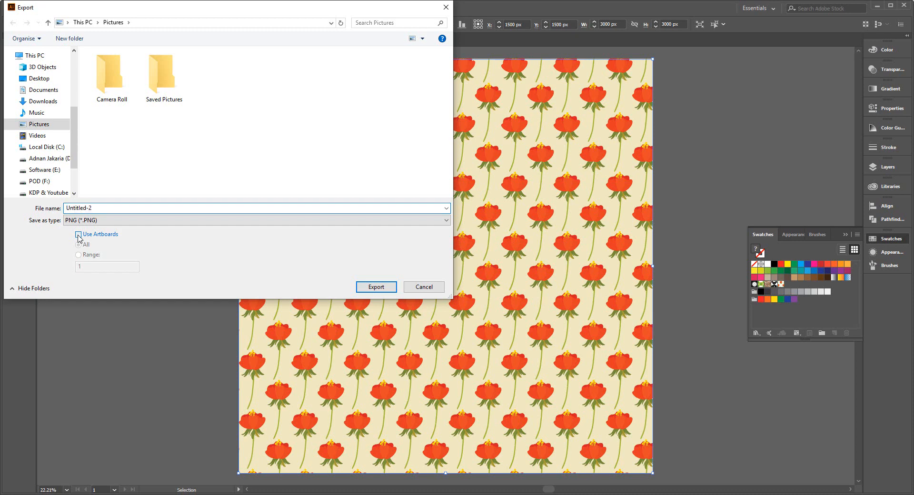
click(78, 236)
text(Floral Pattern)
click(376, 287)
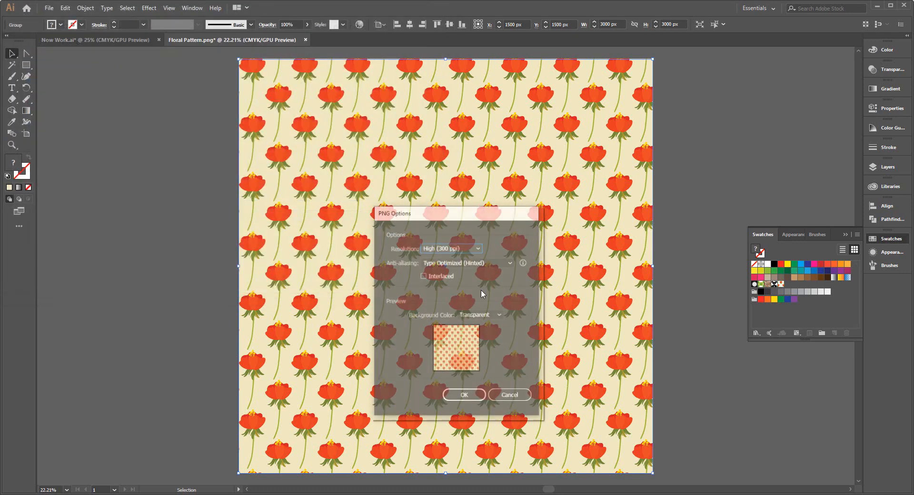
Keep the PNG resolution at High (300 ppi) with a transparent background and complete the export
click(443, 245)
click(441, 246)
click(461, 248)
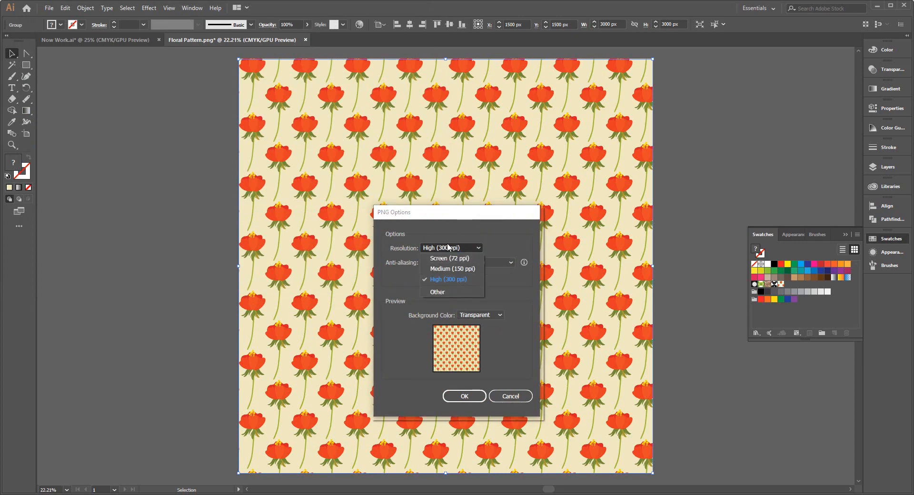
click(494, 302)
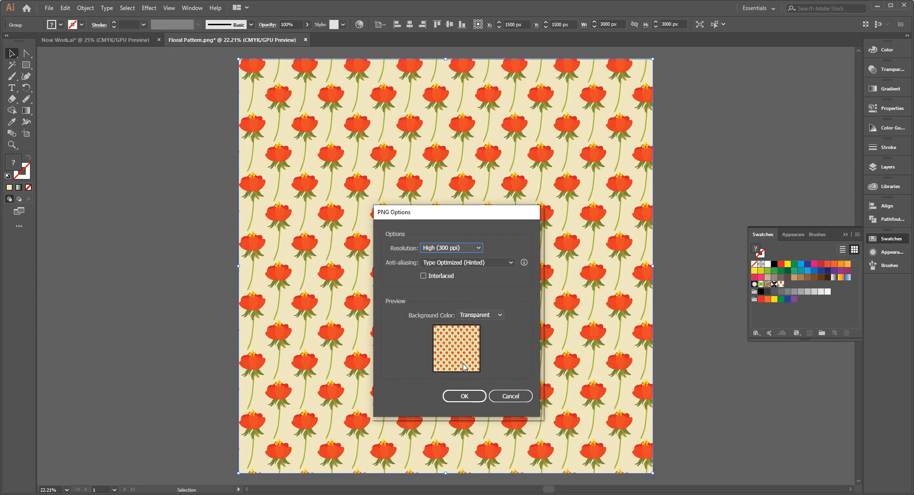
click(463, 397)
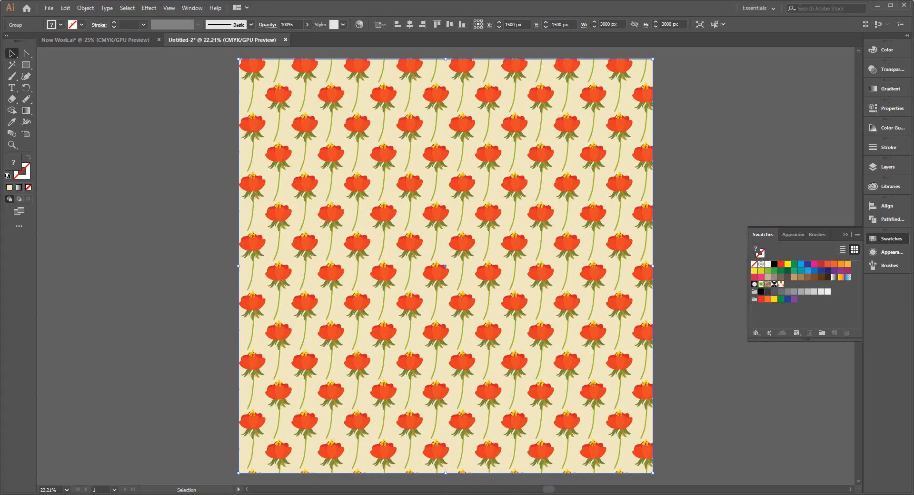
Switch to Chrome and close the tree image, hoodie search and vector search pages, leaving Moteefe open
key(alt+Tab)
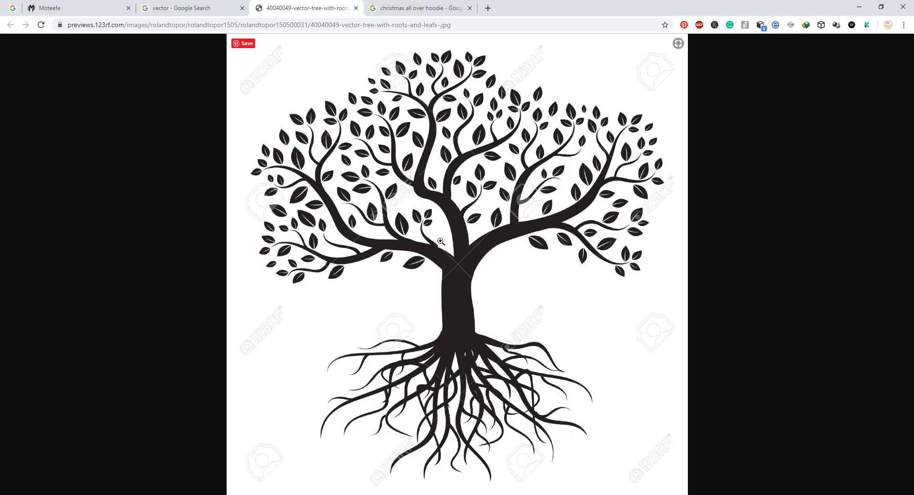
click(355, 8)
click(356, 9)
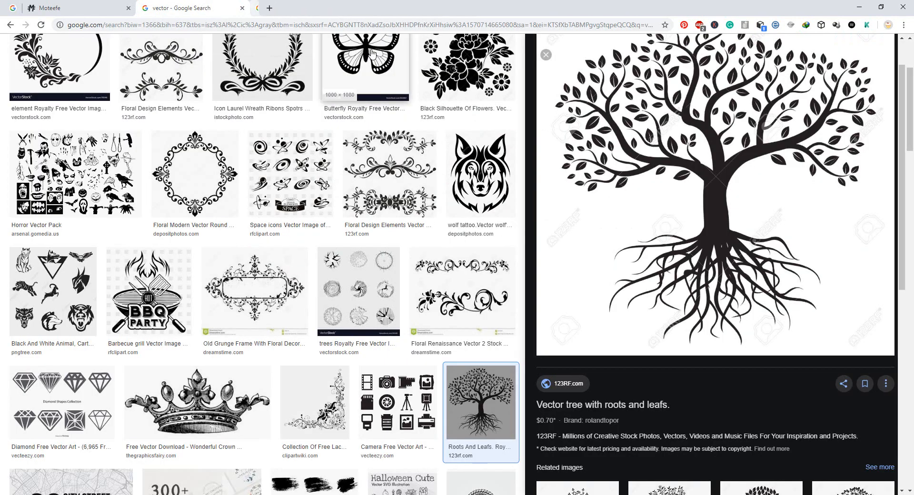
click(242, 8)
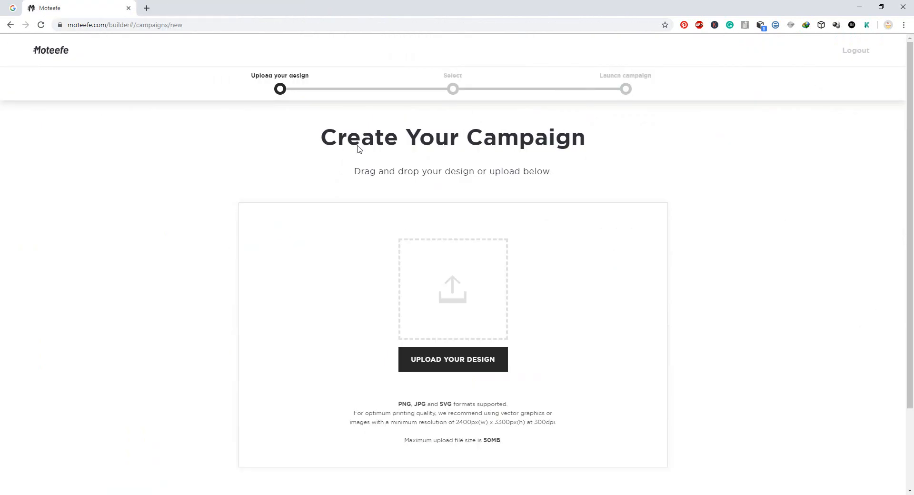
Upload the Floral Pattern-01 image from the Pictures folder as the design for the new Moteefe campaign
scroll(243, 243, down, 1)
scroll(243, 243, up, 1)
click(430, 367)
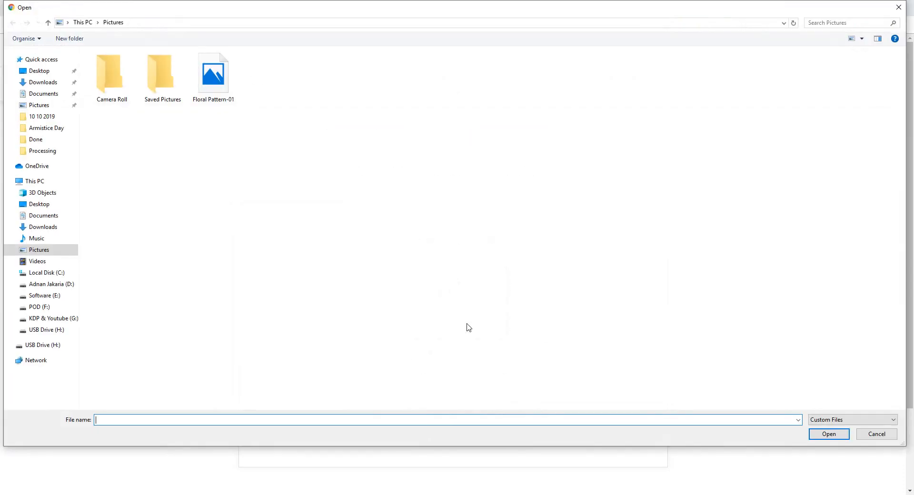
click(222, 79)
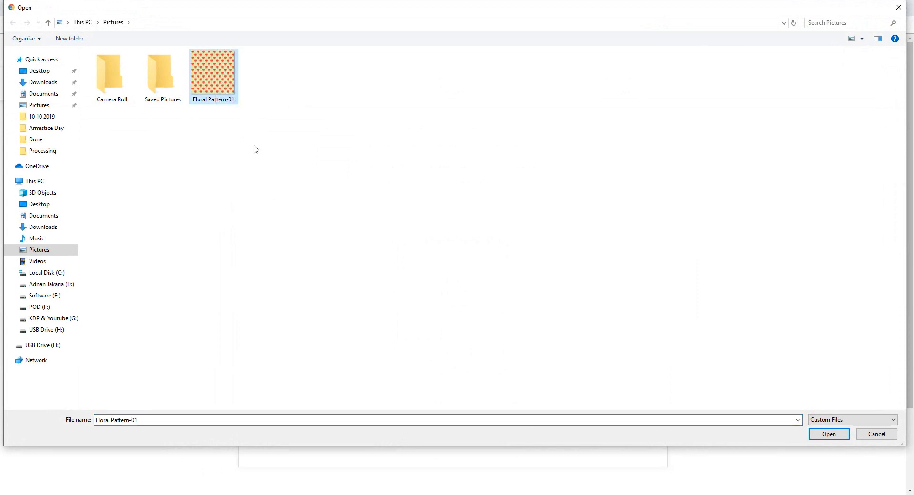
click(829, 435)
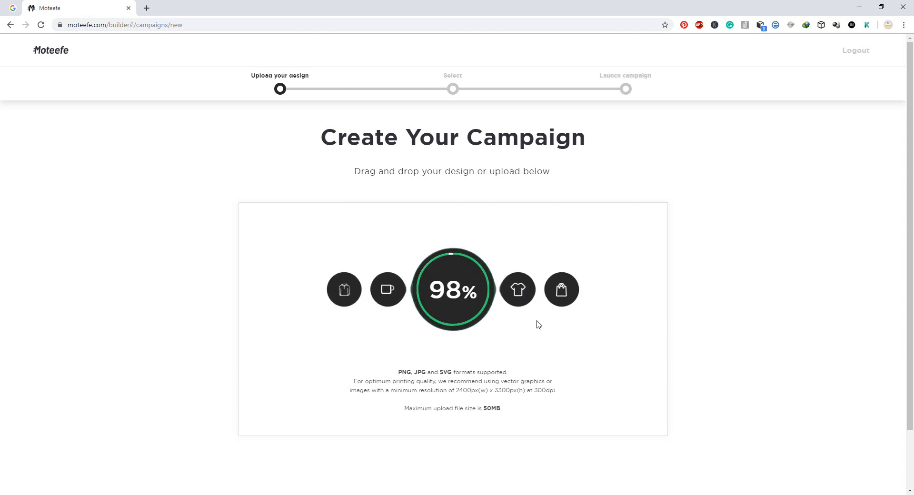
click(561, 494)
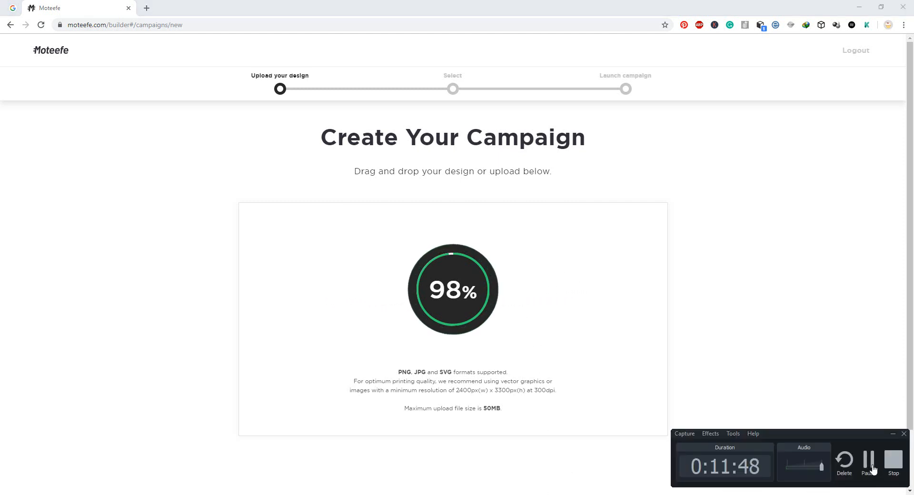
click(871, 466)
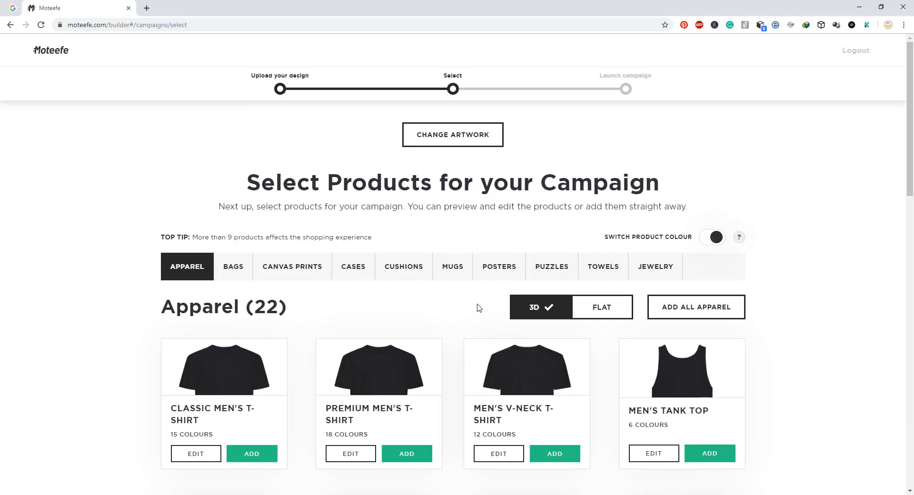
Browse the apparel products and add the Men's All-Over Print T-Shirt to the campaign
scroll(358, 309, down, 1)
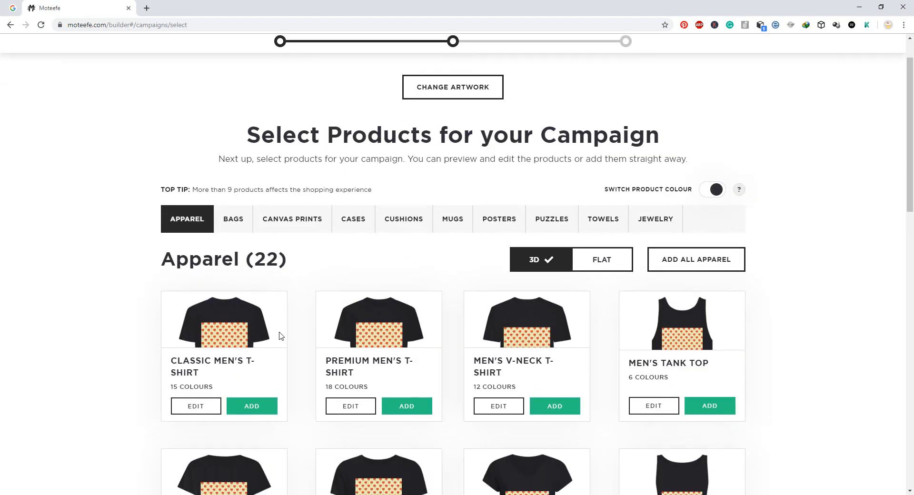
scroll(690, 373, down, 2)
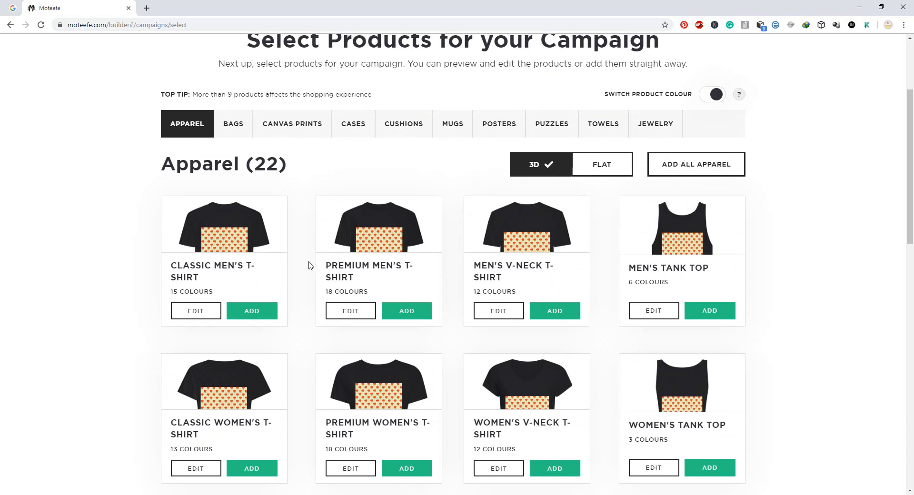
scroll(363, 334, down, 3)
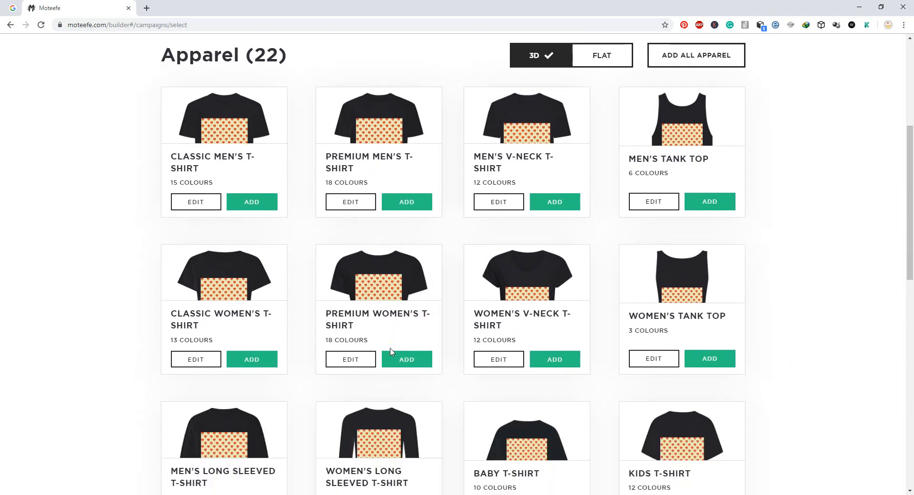
scroll(453, 281, down, 4)
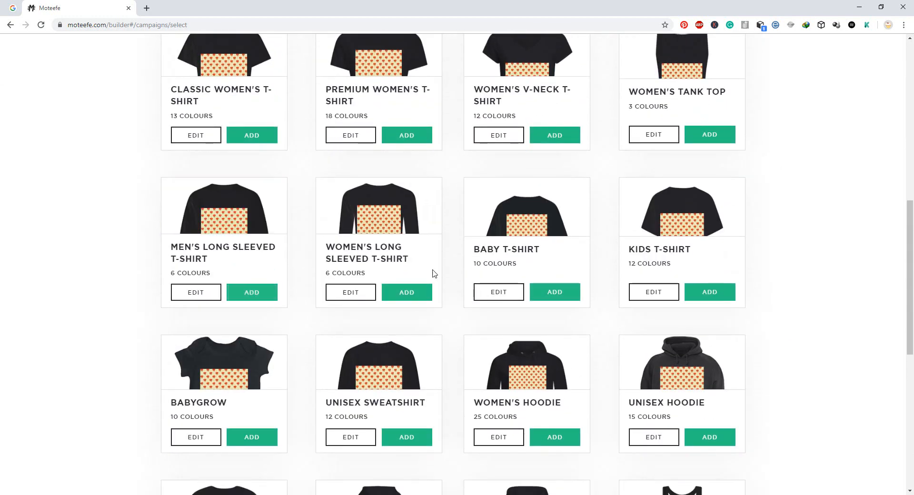
scroll(381, 391, down, 2)
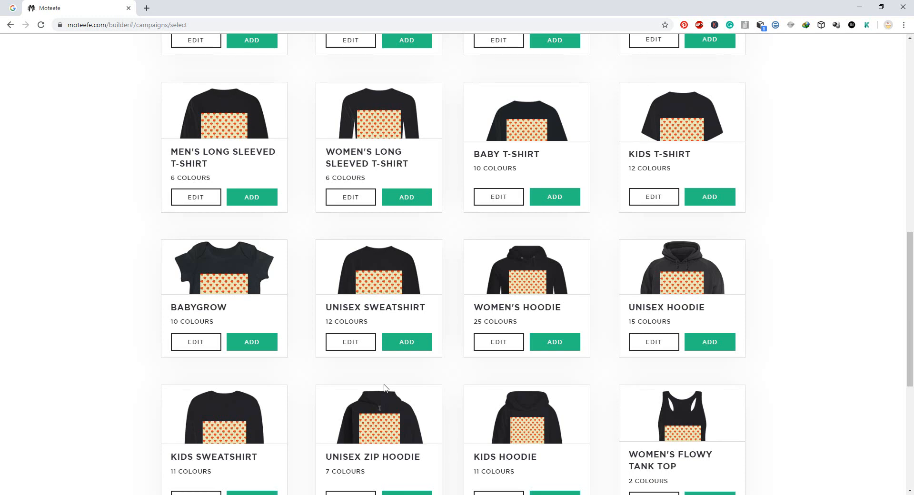
scroll(441, 326, down, 5)
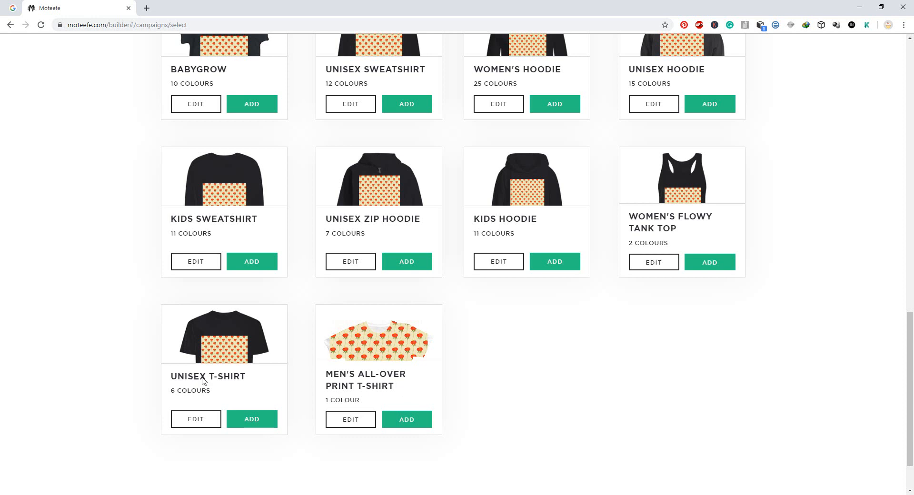
scroll(371, 381, up, 2)
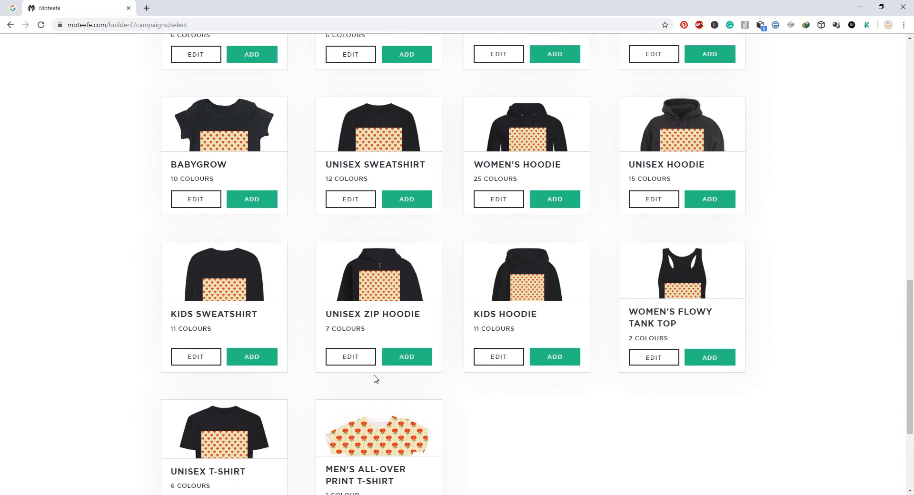
scroll(406, 318, up, 1)
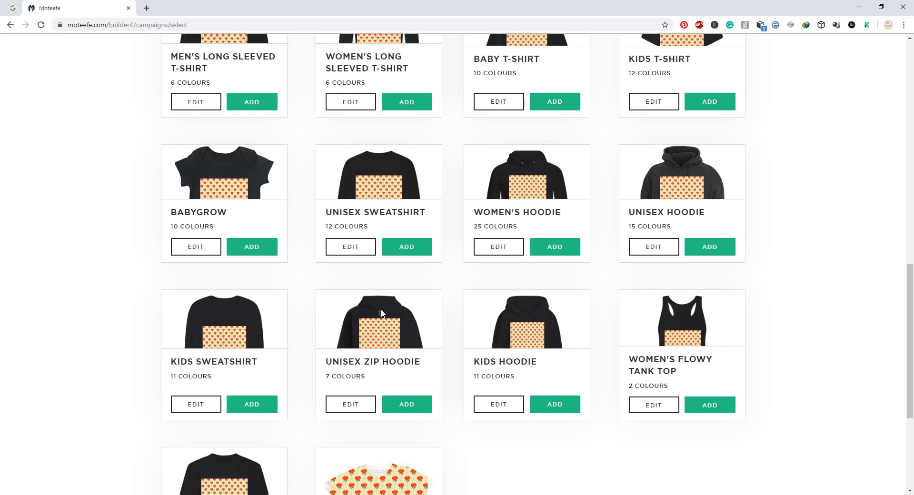
scroll(393, 332, down, 3)
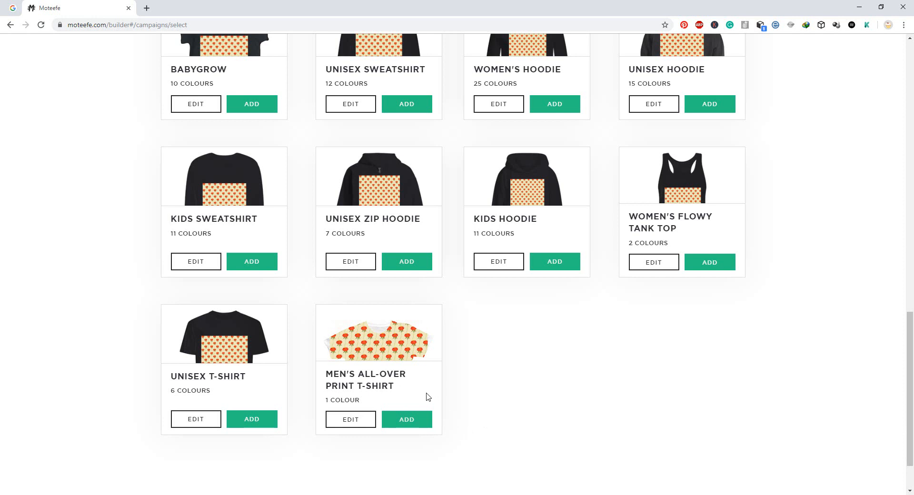
click(404, 424)
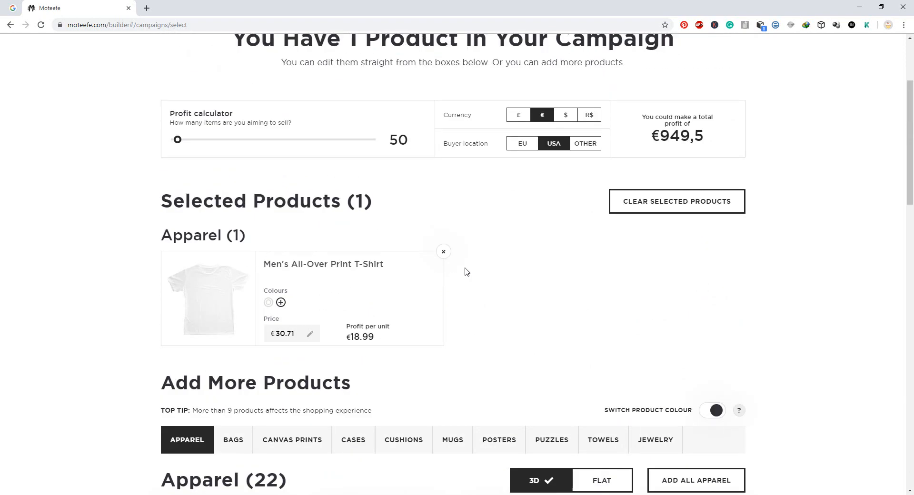
Check the colour options of the selected Men's All-Over Print T-Shirt
scroll(452, 317, down, 3)
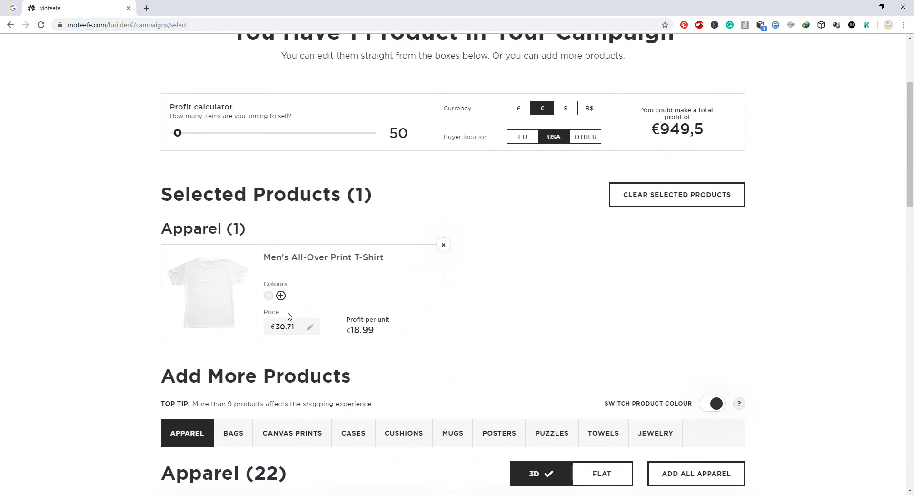
click(280, 296)
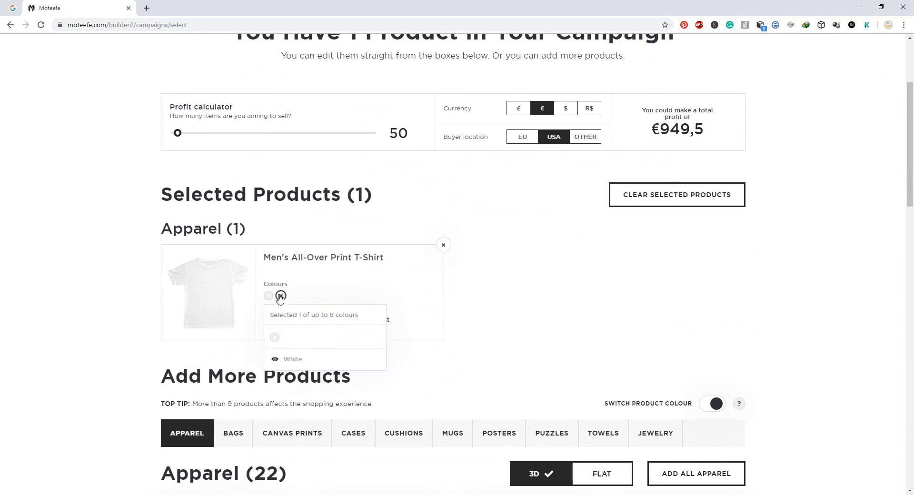
click(280, 296)
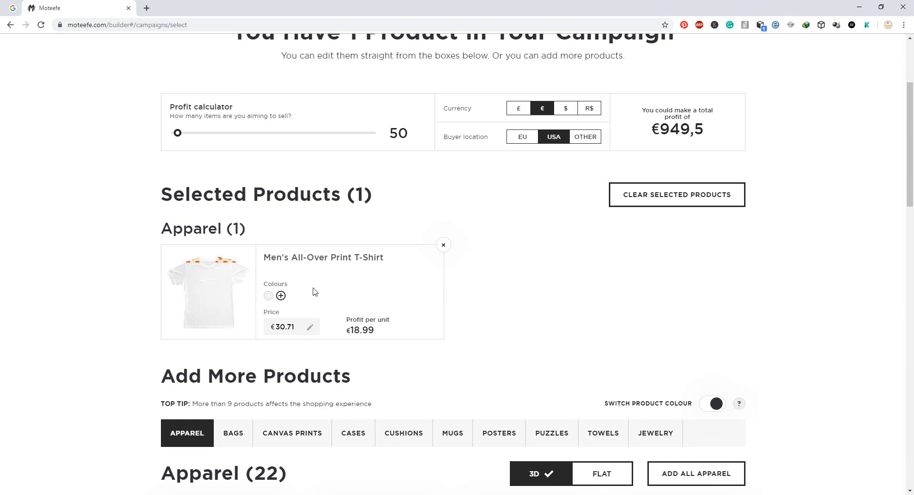
scroll(313, 288, up, 3)
scroll(315, 271, down, 3)
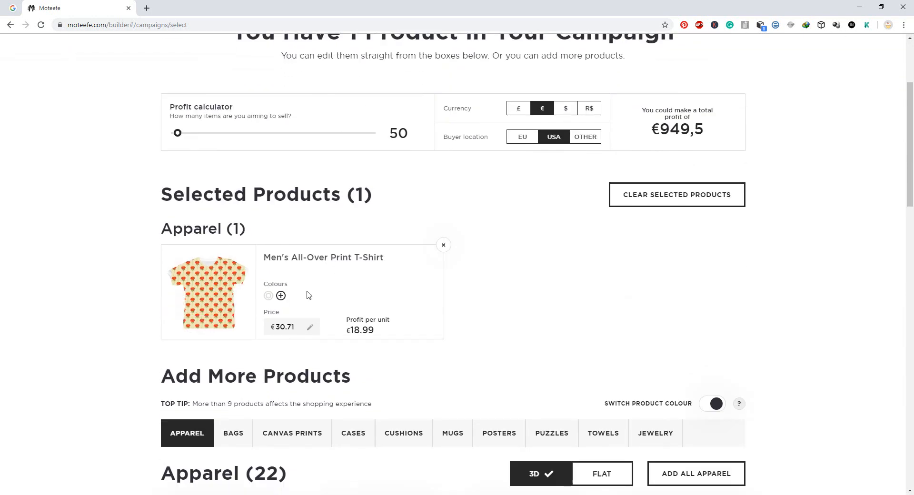
Edit the all-over print t-shirt's design, enlarging the floral artwork beyond the front print area, and preview the shirt
click(214, 285)
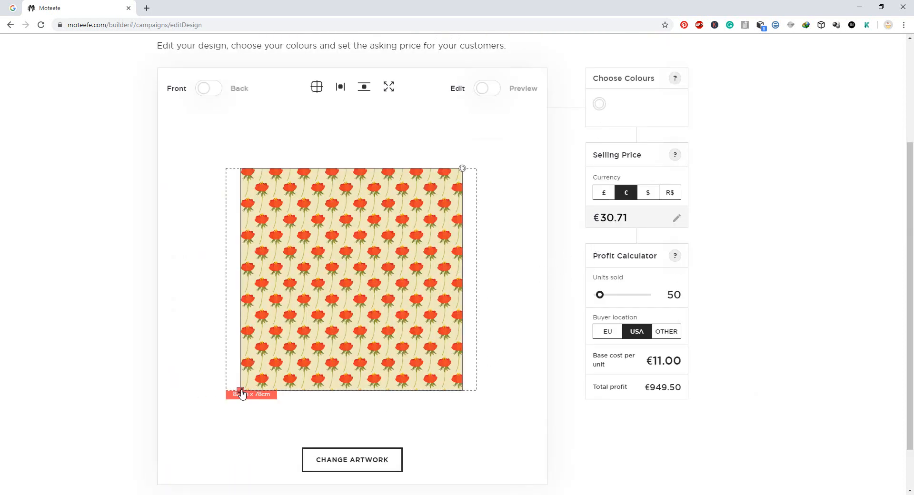
drag(242, 394, 192, 439)
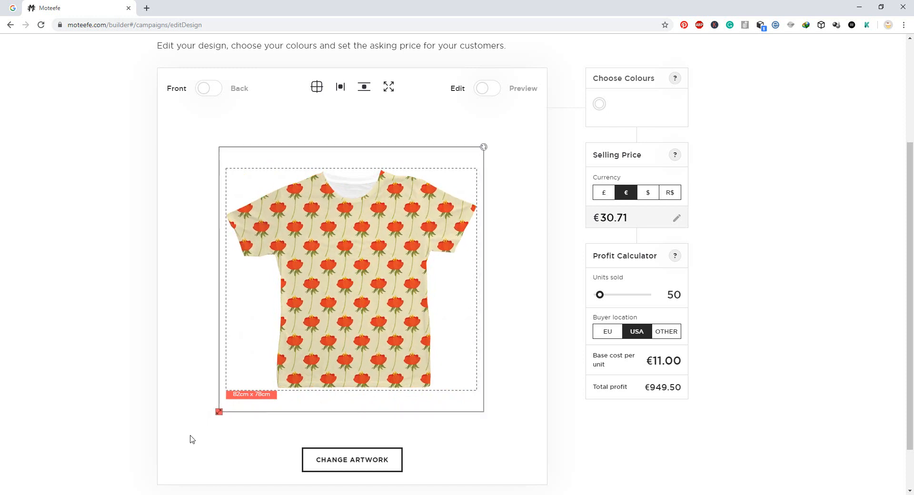
click(483, 89)
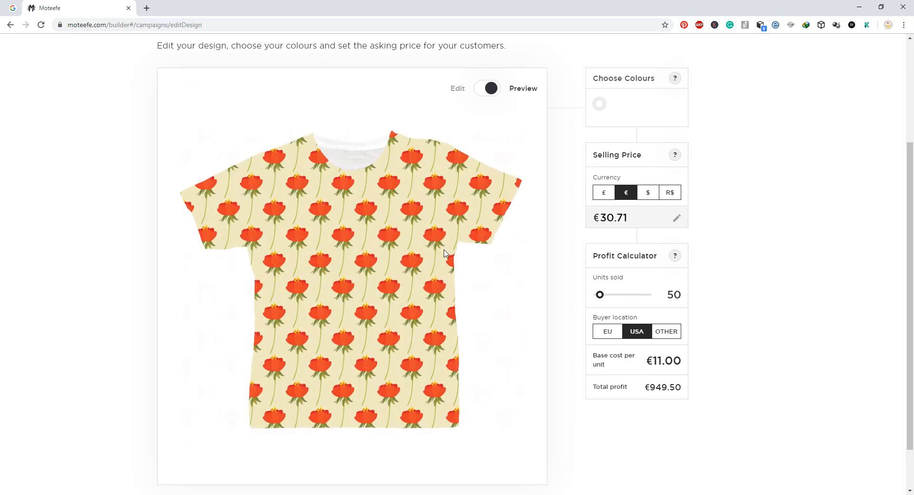
scroll(309, 325, down, 2)
scroll(341, 313, up, 4)
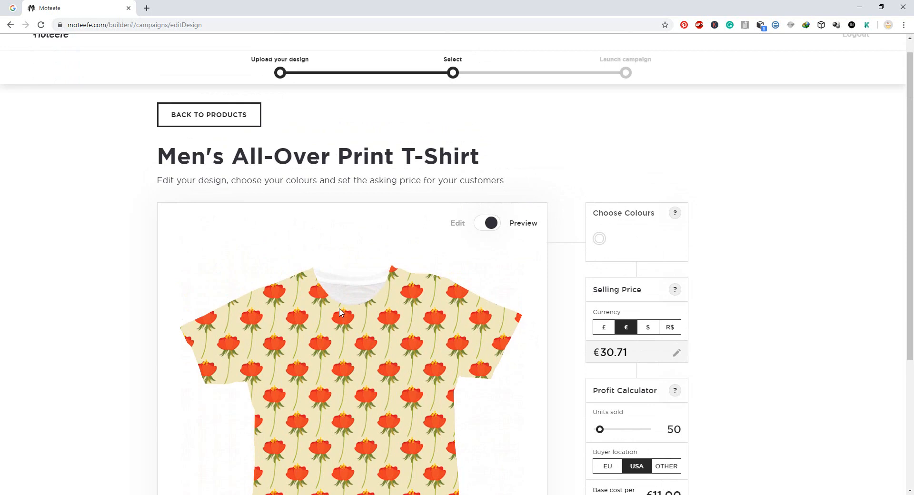
scroll(458, 228, down, 3)
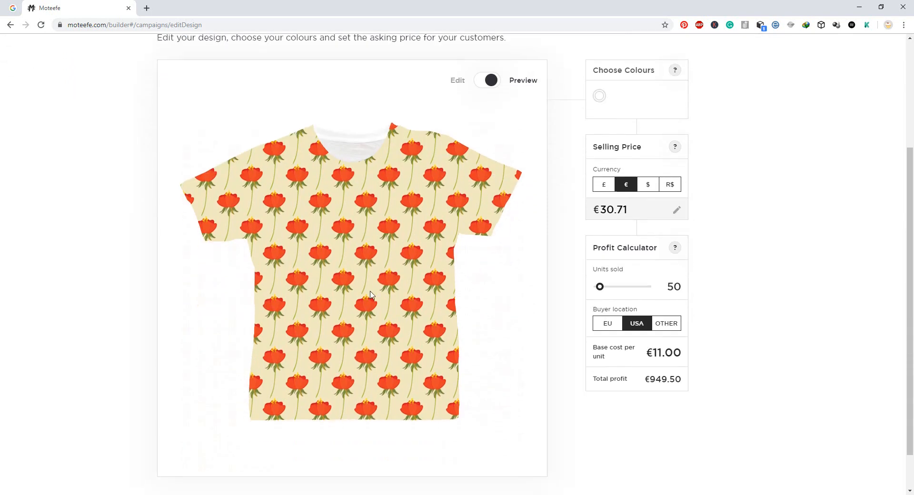
scroll(503, 217, up, 1)
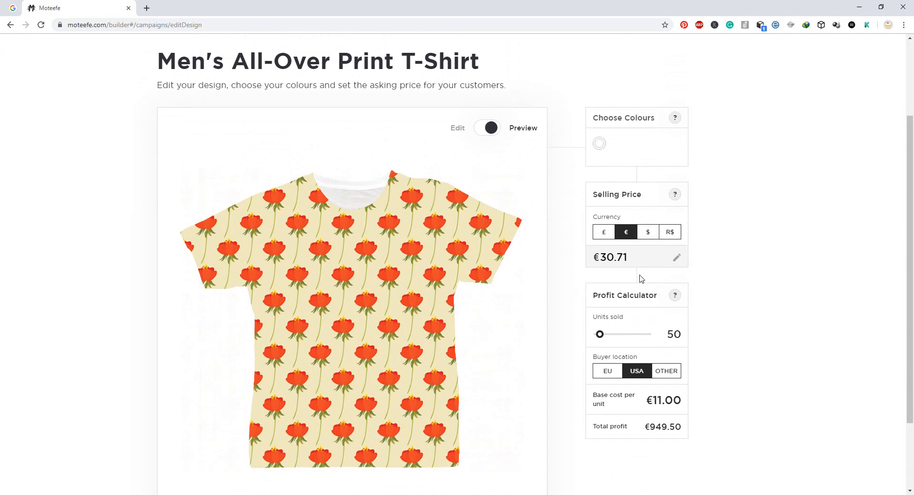
Set the t-shirt's selling currency to dollars ($) and return to the campaign's product selection
click(649, 232)
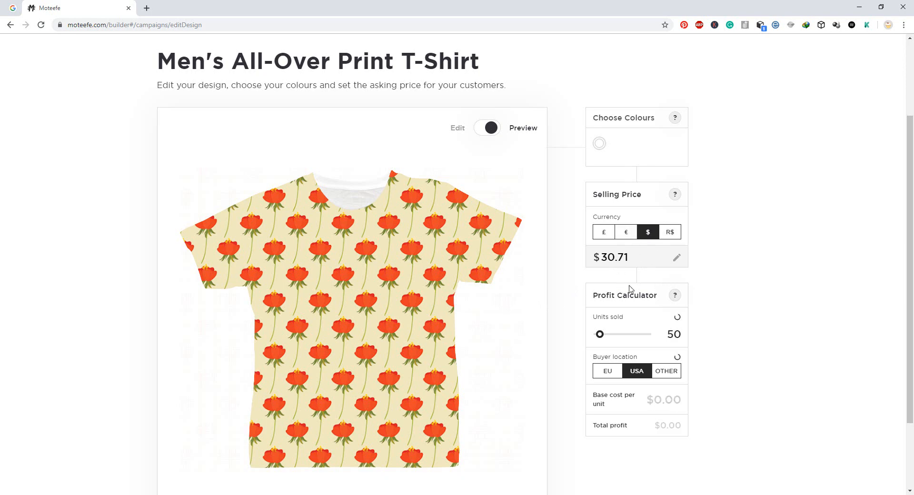
scroll(647, 372, down, 2)
scroll(694, 320, up, 1)
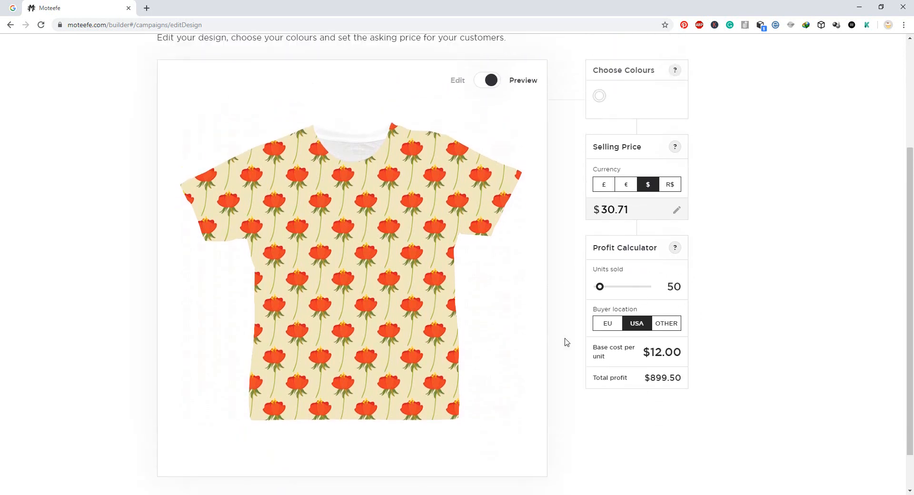
scroll(736, 175, up, 4)
click(202, 130)
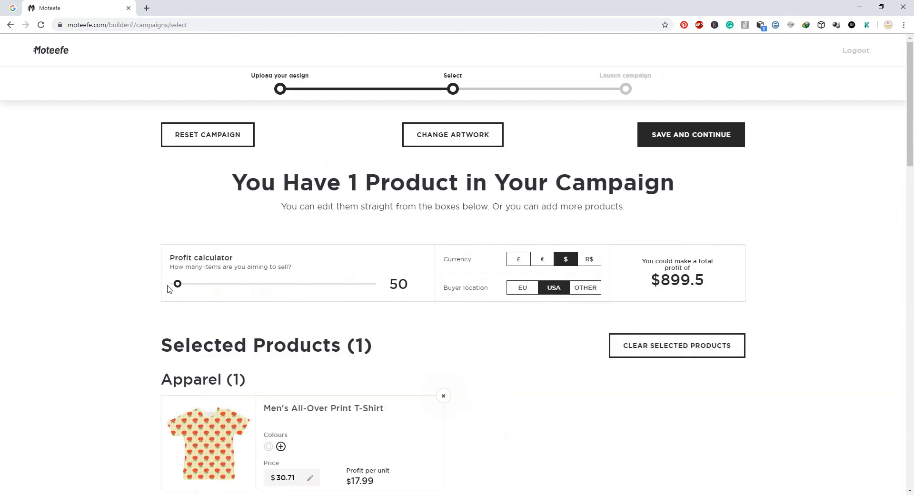
Set the profit calculator to 1 item, then save the product selection and continue to the campaign page
drag(177, 285, 164, 286)
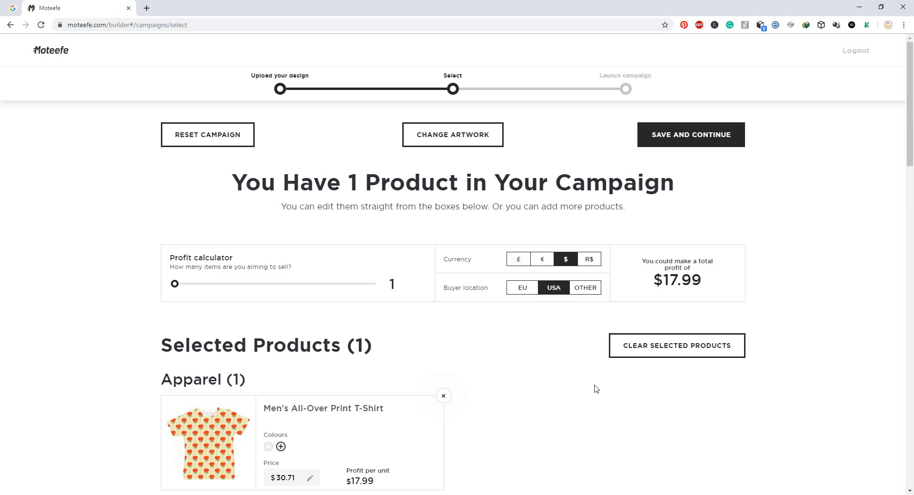
scroll(595, 389, down, 5)
scroll(255, 320, up, 5)
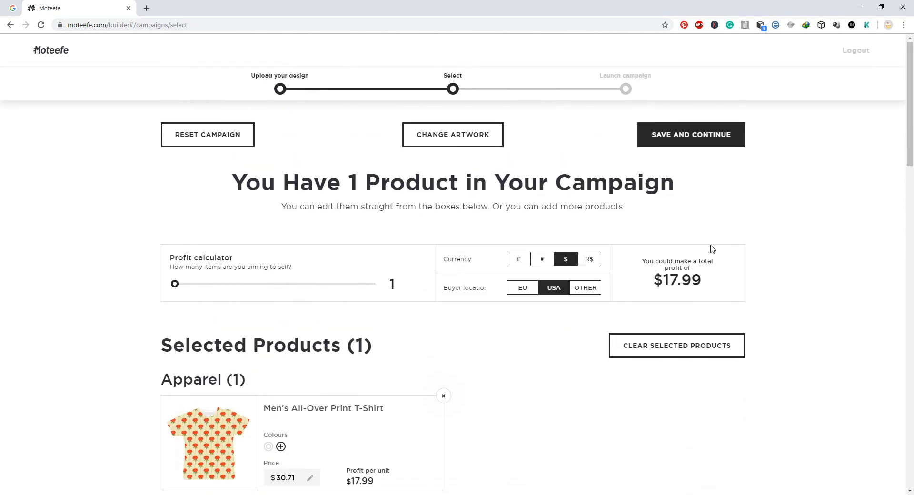
click(678, 138)
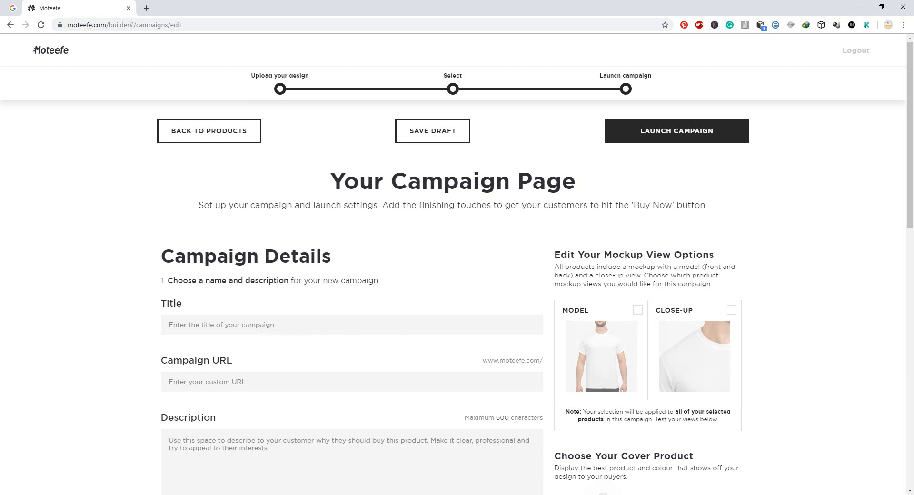
text(All)
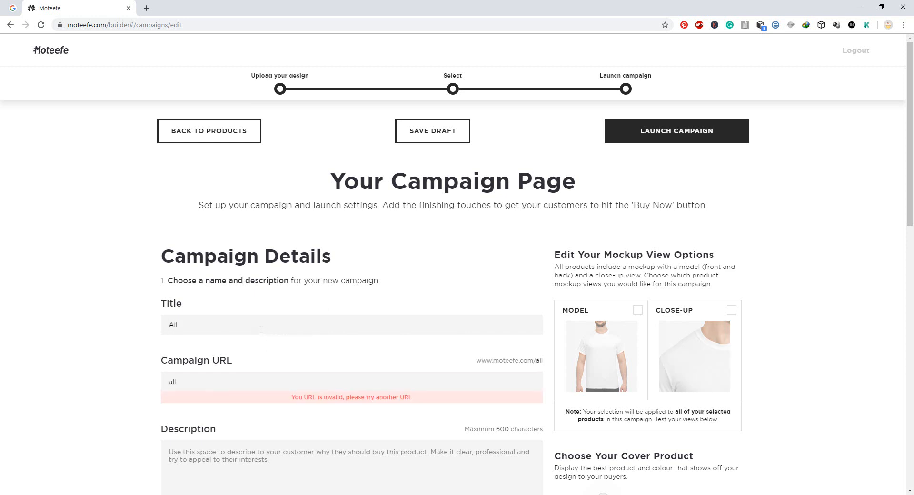
key(BackSpace)
key(BackSpace)
key(BackSpace)
Enter "Floral Pattern All Over Print T-Shirts" as the campaign title
text(Floral Pattern )
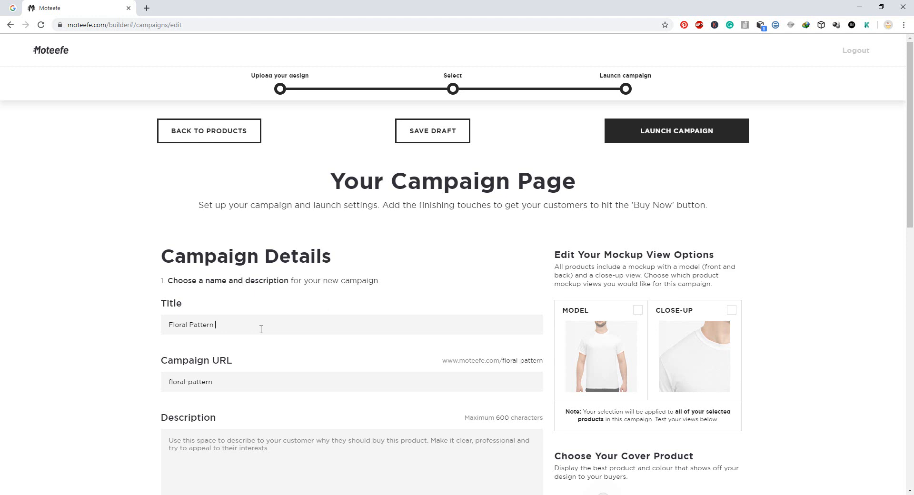
text(All Ove)
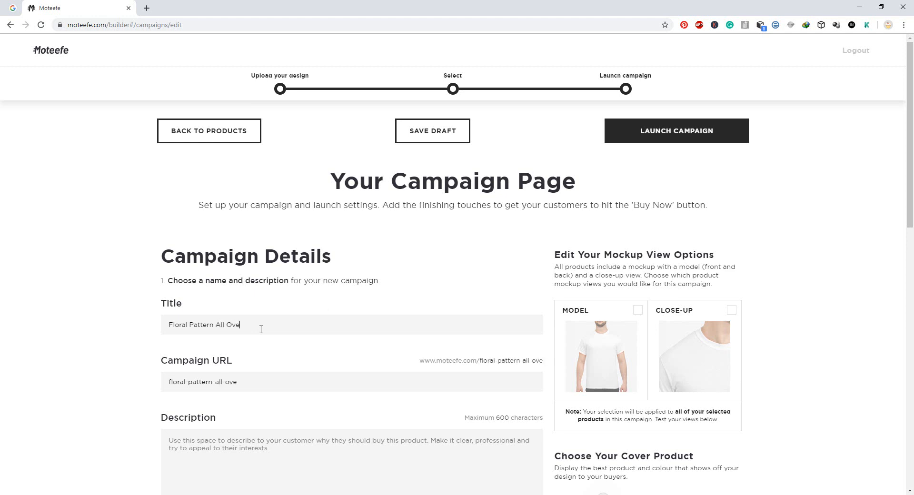
text(r Print)
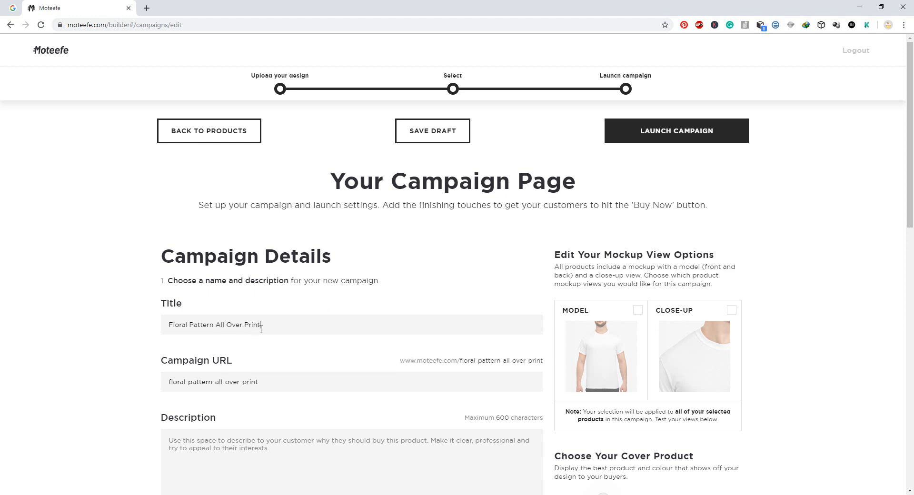
text(-T-S)
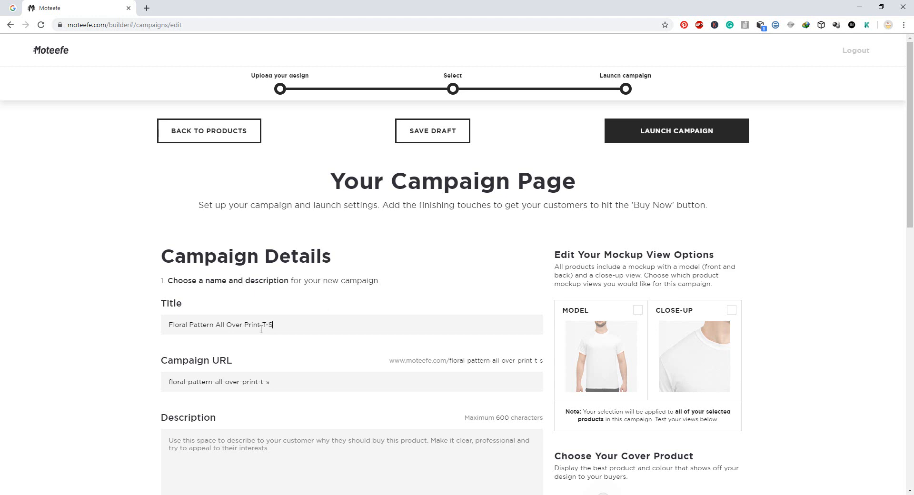
text(hirts)
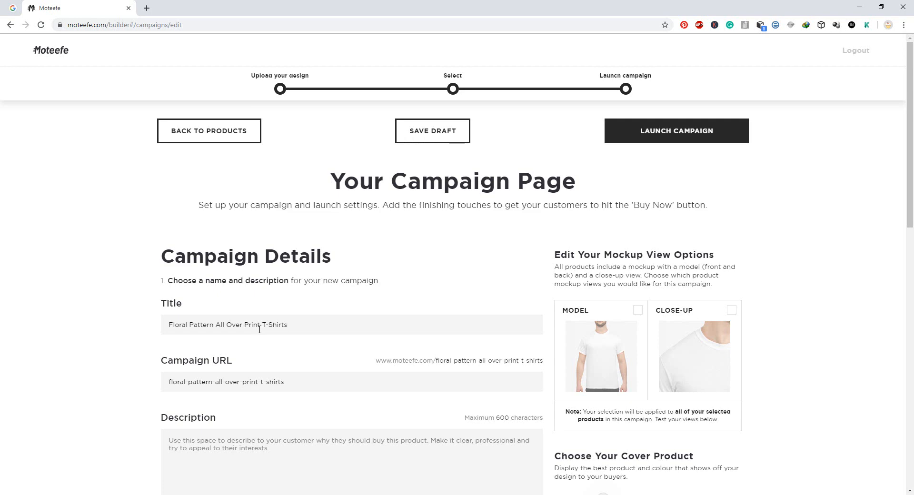
Copy the campaign title and paste it as the campaign description
triple_click(260, 329)
right_click(260, 328)
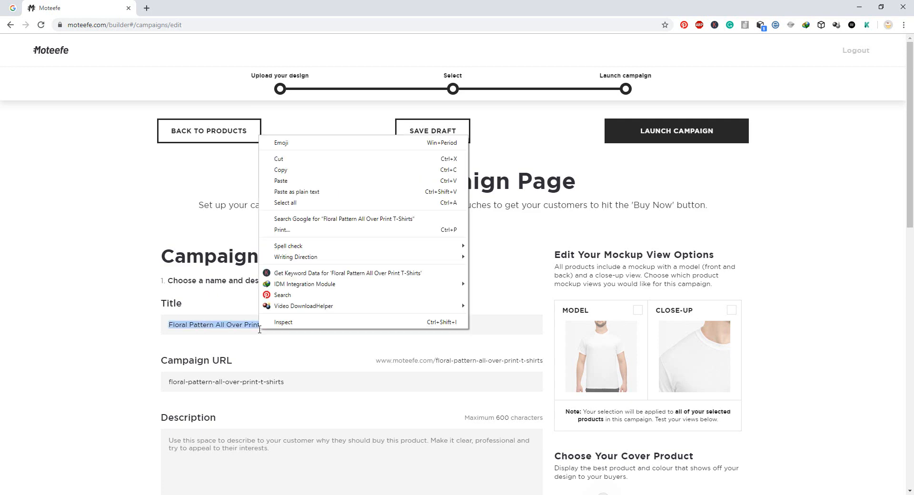
click(309, 170)
scroll(318, 392, down, 3)
click(307, 320)
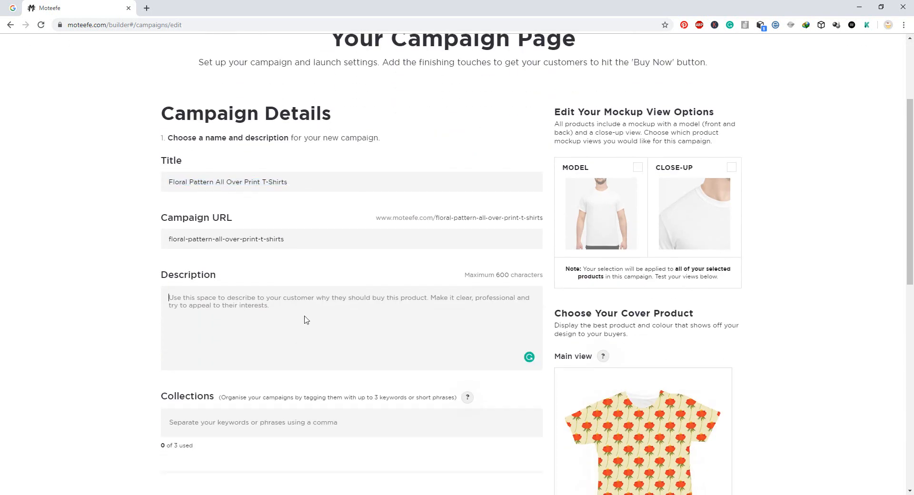
key(ctrl+v)
scroll(314, 317, down, 2)
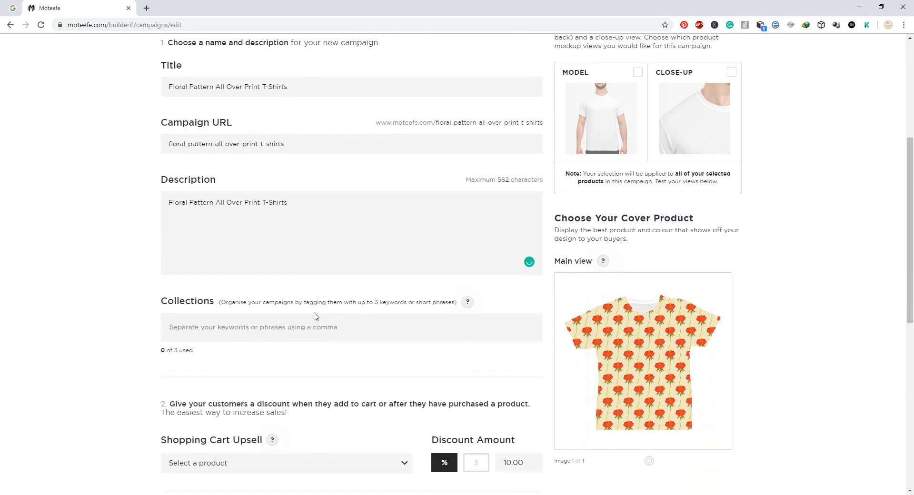
Tag the campaign's collections with the keywords "pattern", "floral" and "print"
click(236, 328)
text(patte)
text(er)
key(BackSpace)
key(BackSpace)
text(ern)
key(Return)
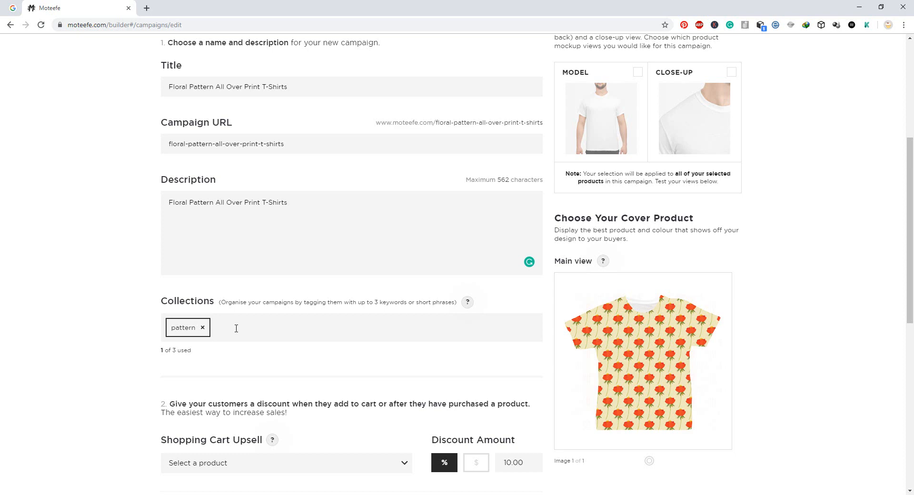
text(floral)
key(Return)
scroll(351, 312, down, 2)
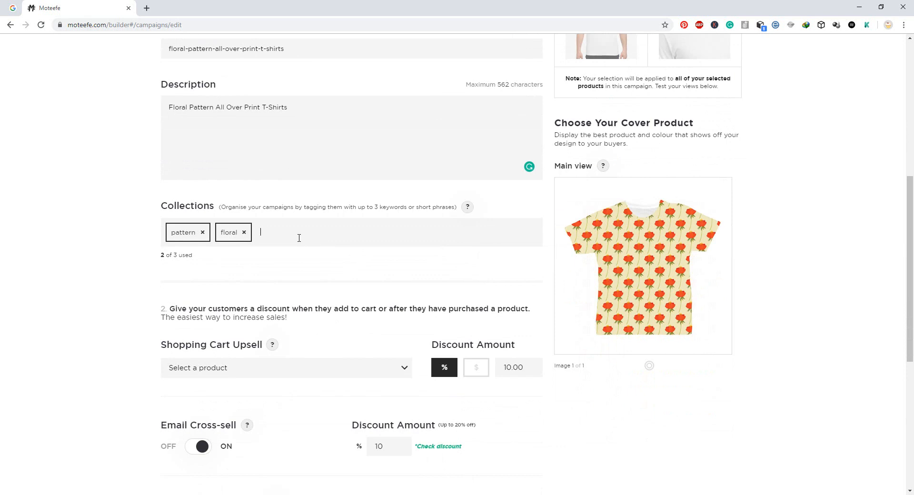
text(print)
key(Return)
Choose Men's All-Over Print T-Shirt as the campaign's shopping cart upsell product
scroll(309, 232, down, 3)
click(226, 232)
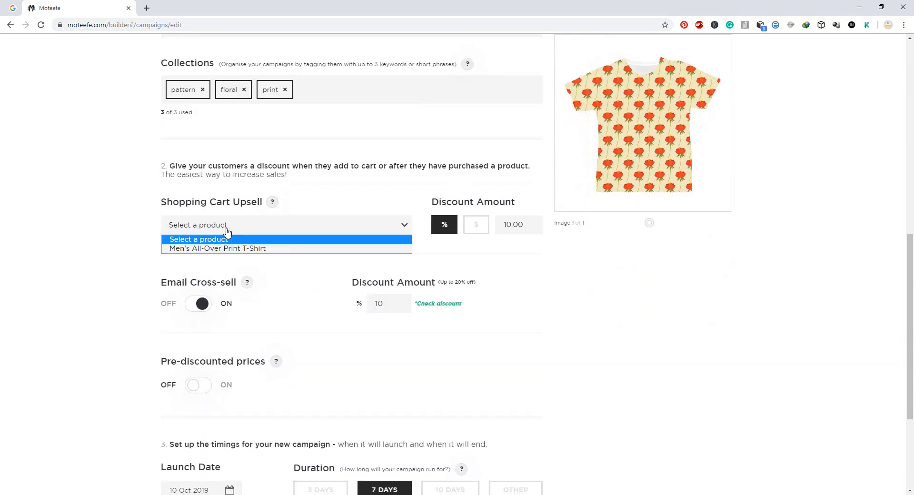
click(205, 229)
click(296, 233)
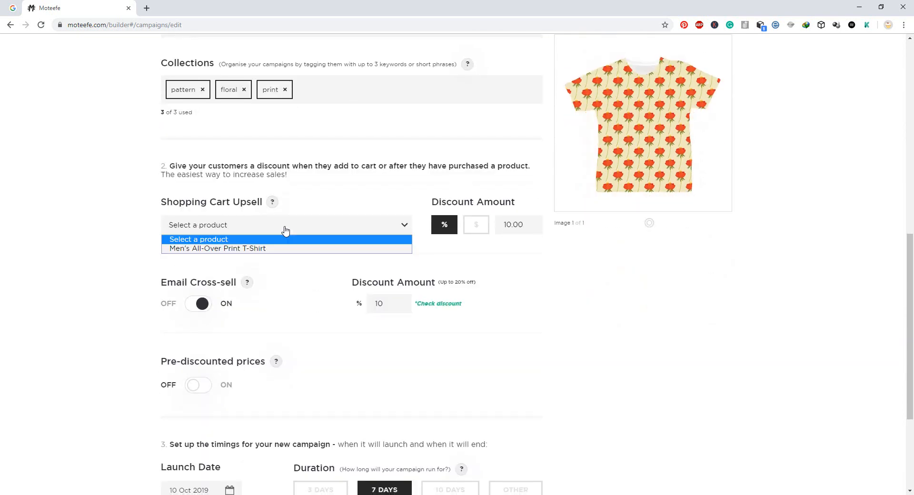
click(217, 250)
scroll(516, 320, up, 2)
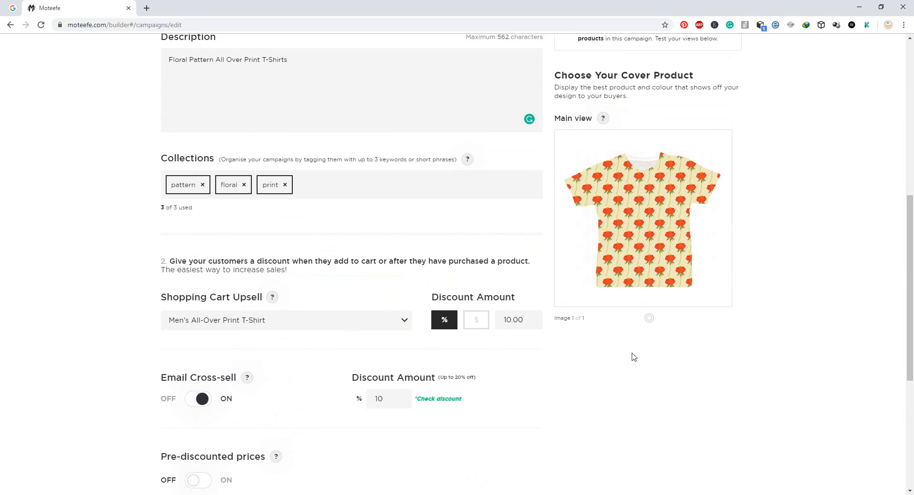
Set the campaign timing so that it becomes Ongoing after the campaign ends
scroll(623, 350, down, 3)
scroll(242, 370, down, 3)
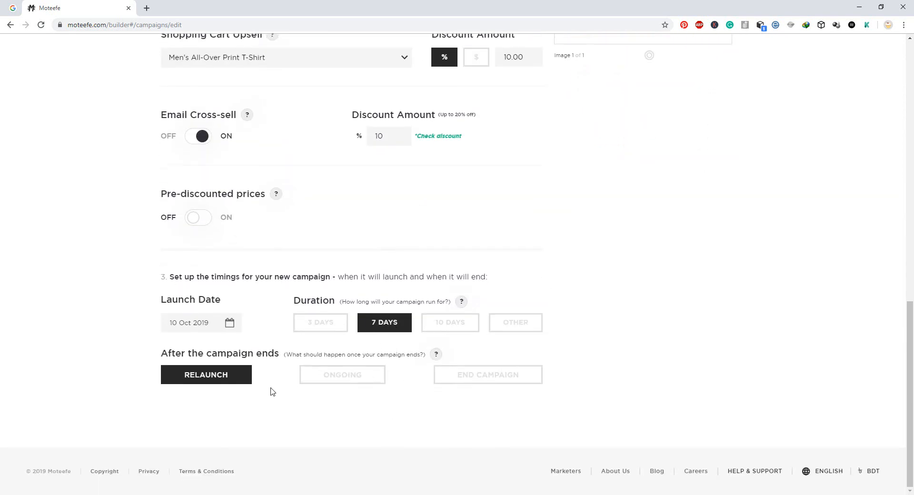
click(342, 376)
Launch the floral t-shirt campaign and go to its live product page
scroll(524, 275, up, 12)
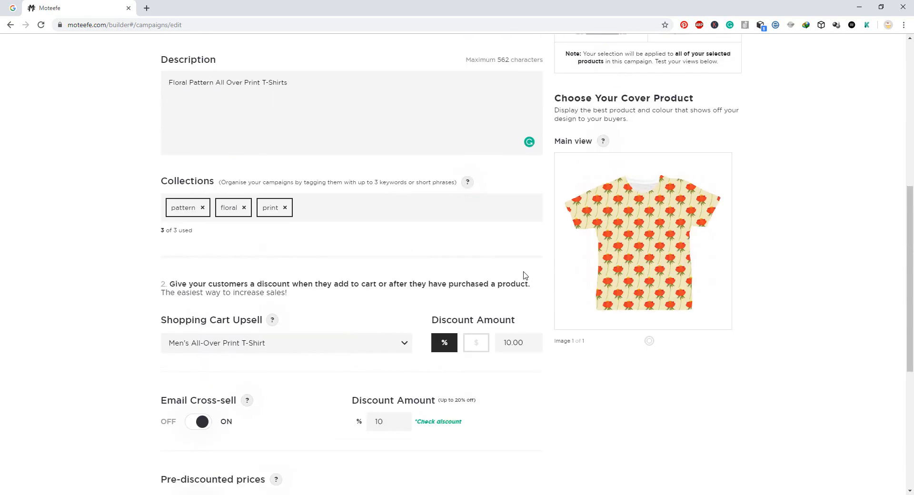
scroll(483, 321, up, 1)
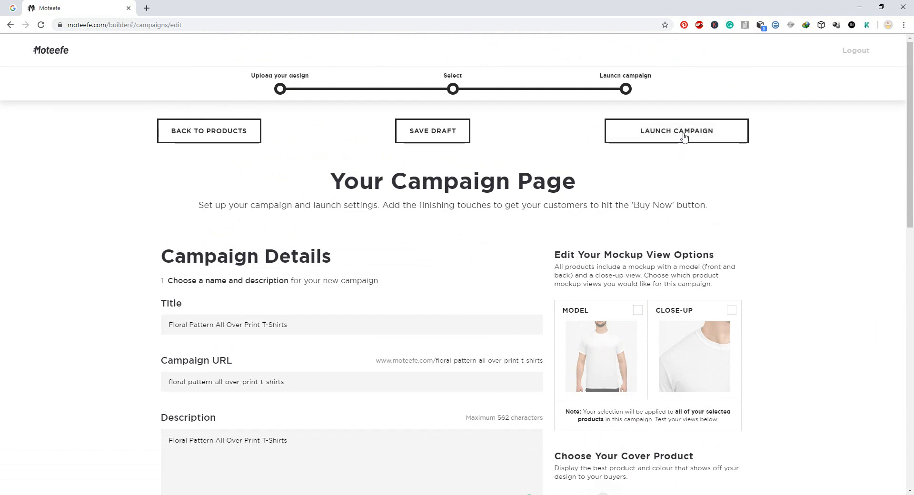
click(684, 133)
click(739, 135)
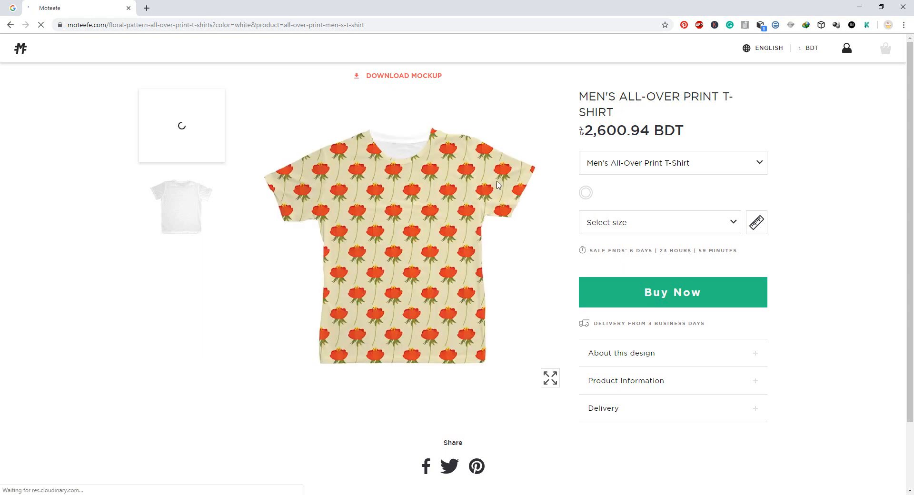
scroll(426, 373, down, 2)
scroll(428, 372, up, 2)
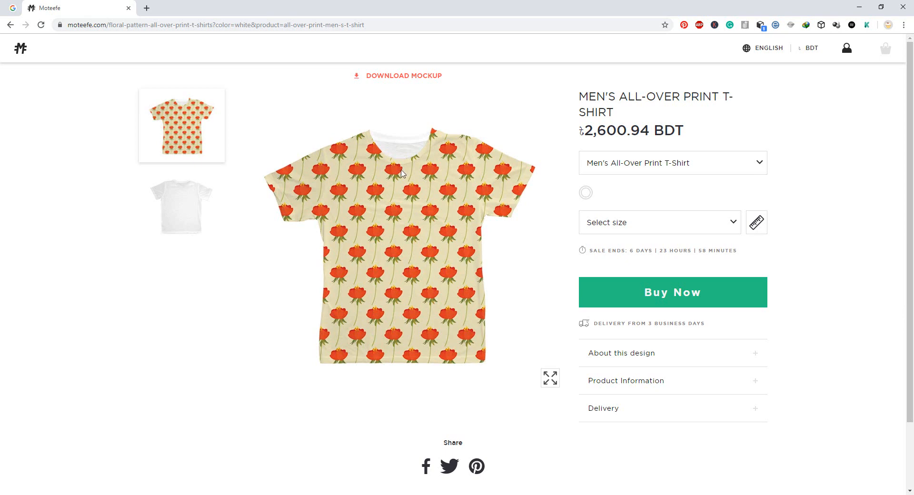
click(455, 494)
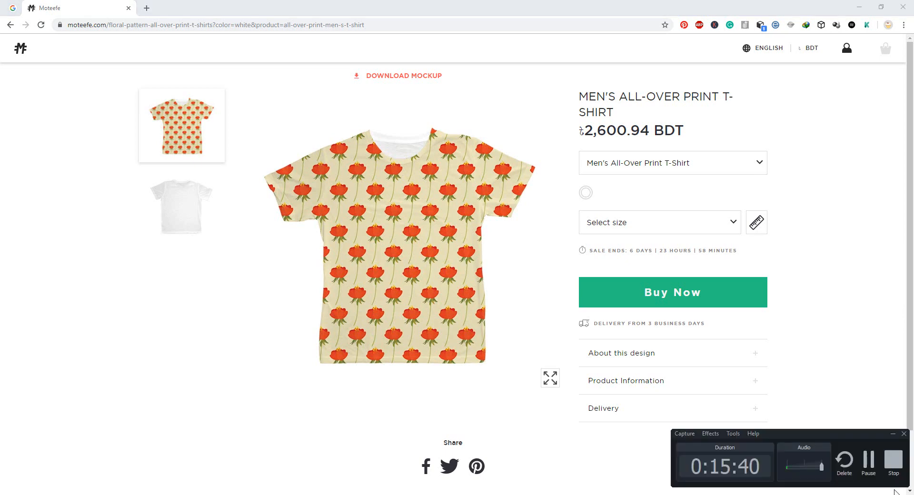